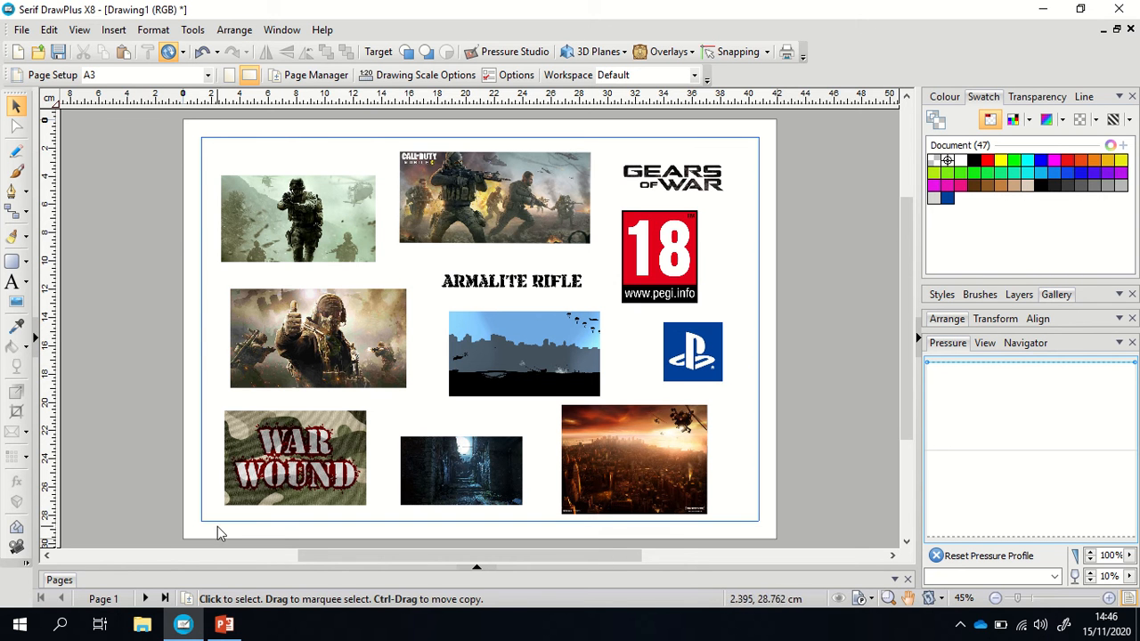
- Copy the dark alley image from page 1 and paste it onto the blank page 3
click(146, 599)
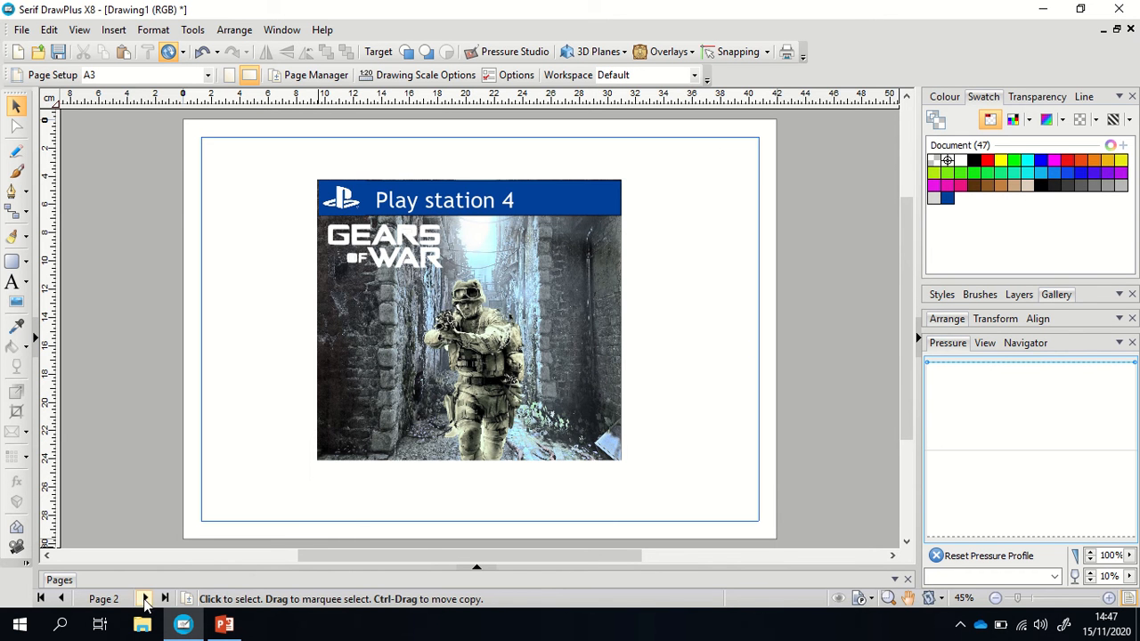
click(60, 600)
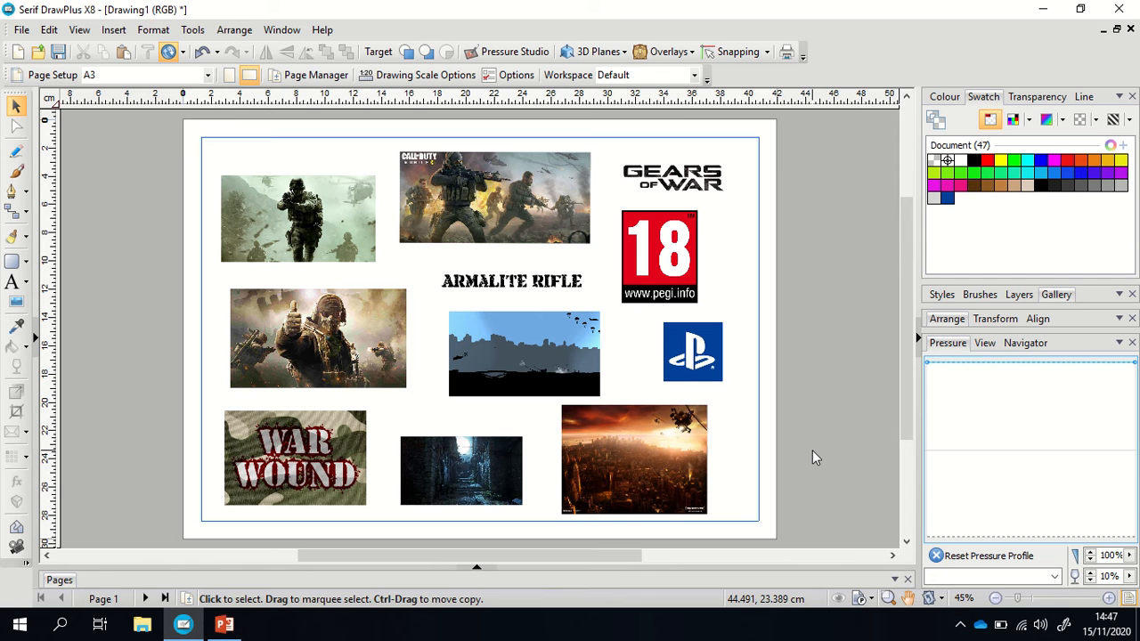
click(479, 475)
right_click(478, 475)
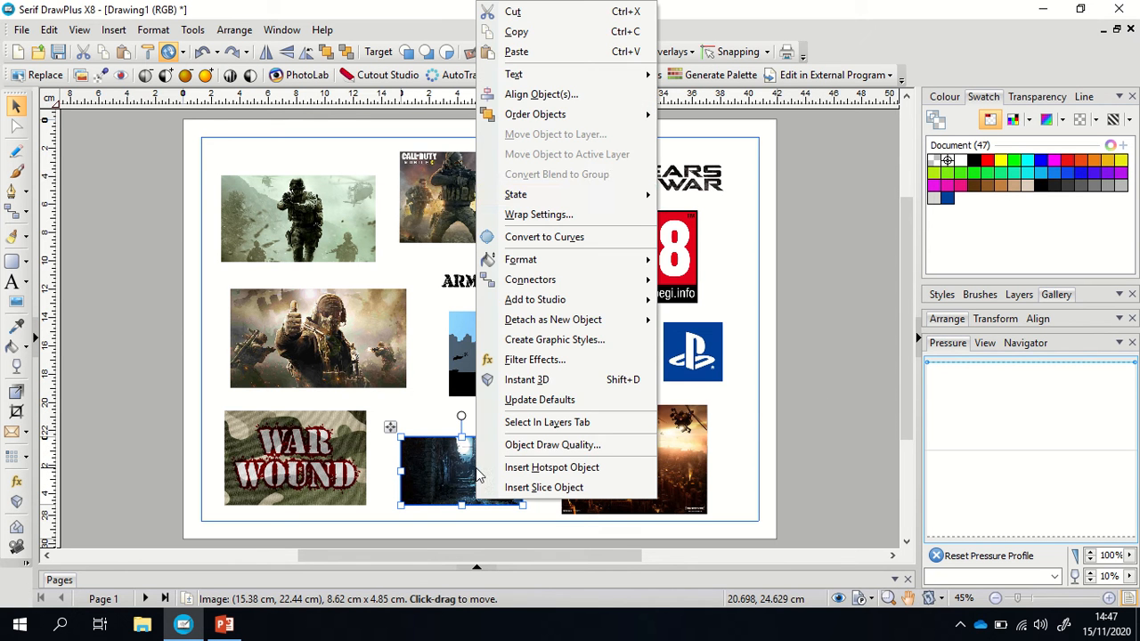
click(567, 36)
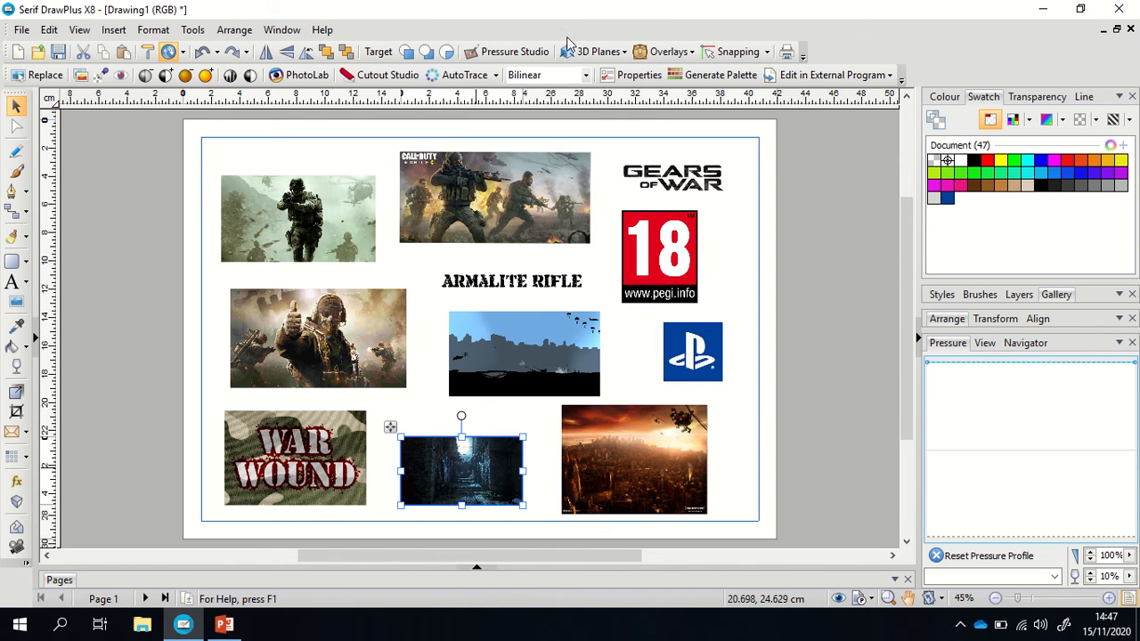
click(145, 598)
click(146, 598)
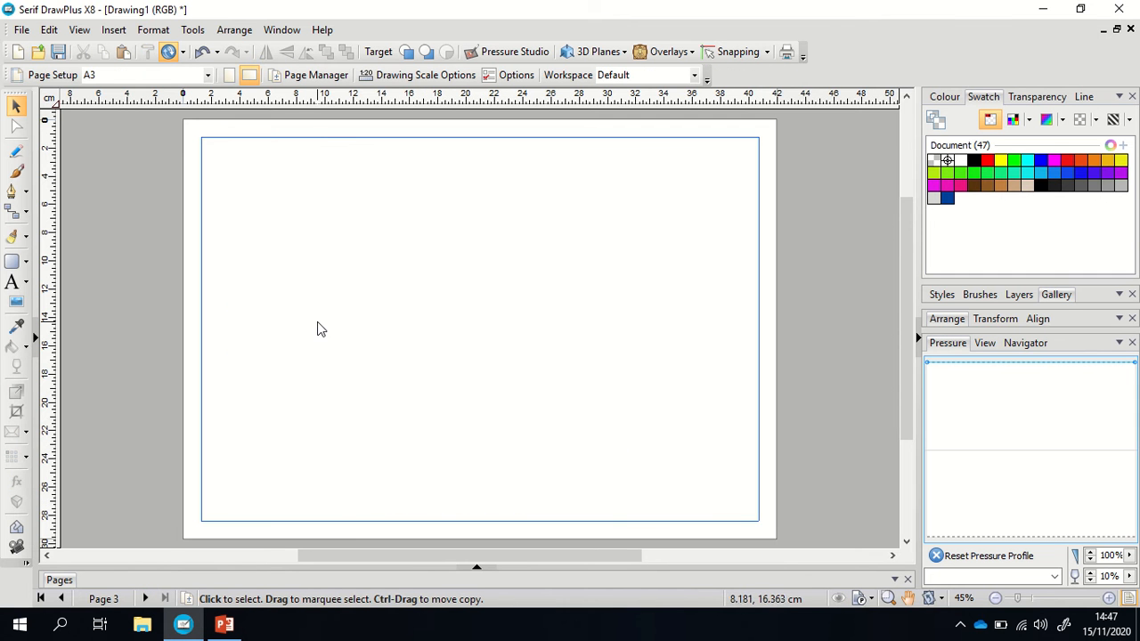
key(ctrl+v)
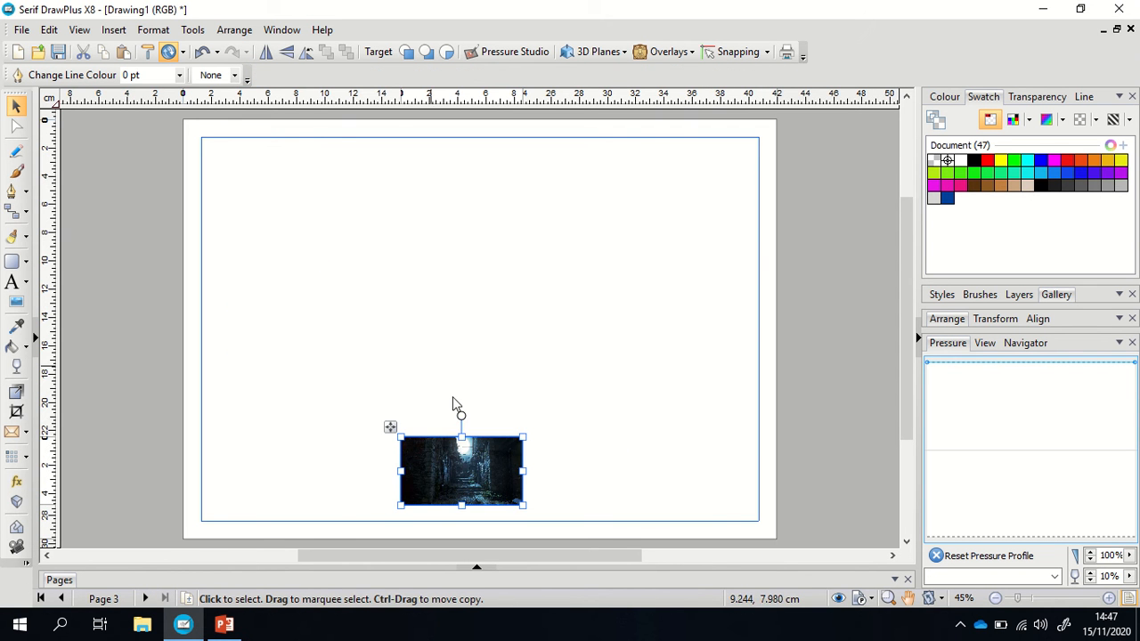
- Move the pasted alley image towards the upper middle of page 3 and enlarge it to about 21.25 × 11.96 cm
drag(467, 454, 403, 214)
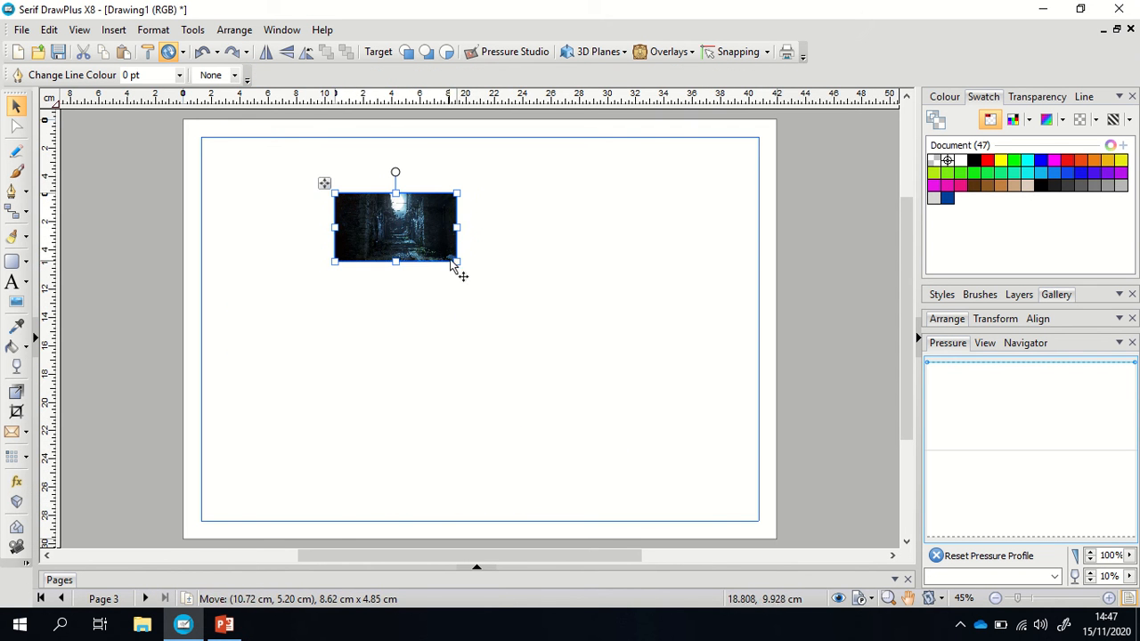
drag(458, 261, 583, 478)
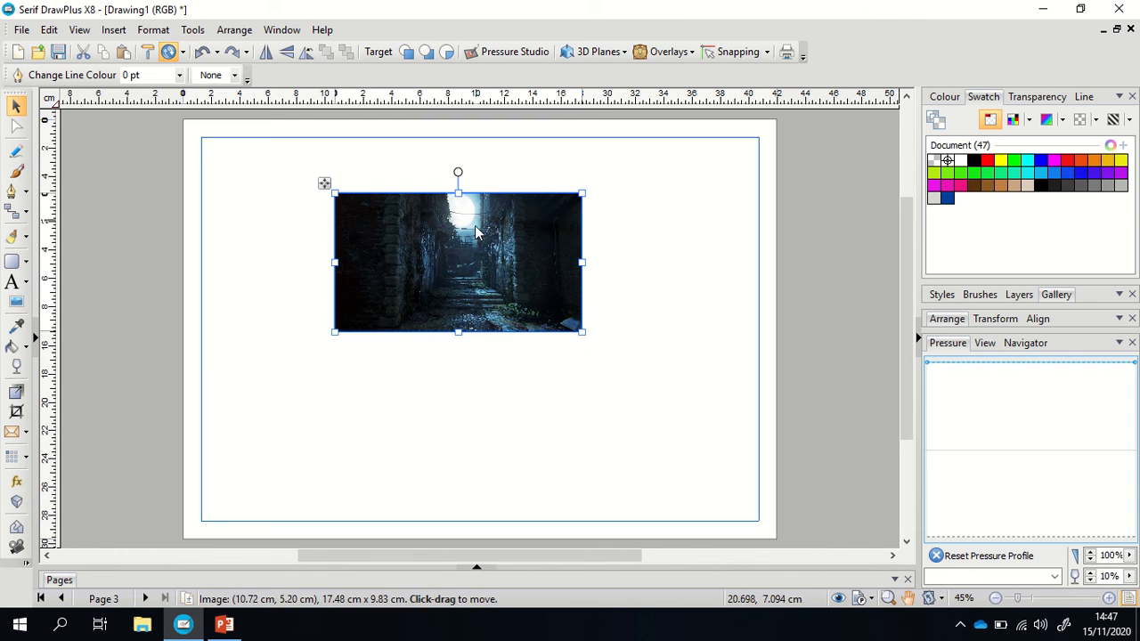
drag(479, 233, 474, 292)
drag(573, 390, 601, 423)
click(532, 467)
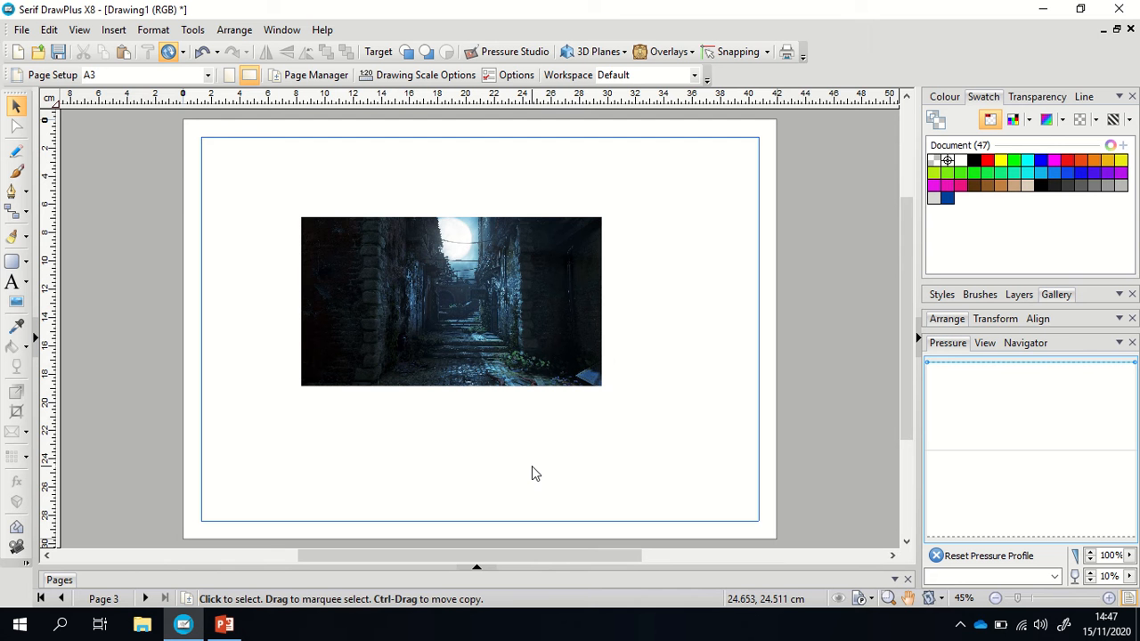
- Bring the alley image into PhotoLab and add the Sharpen adjustment
click(487, 265)
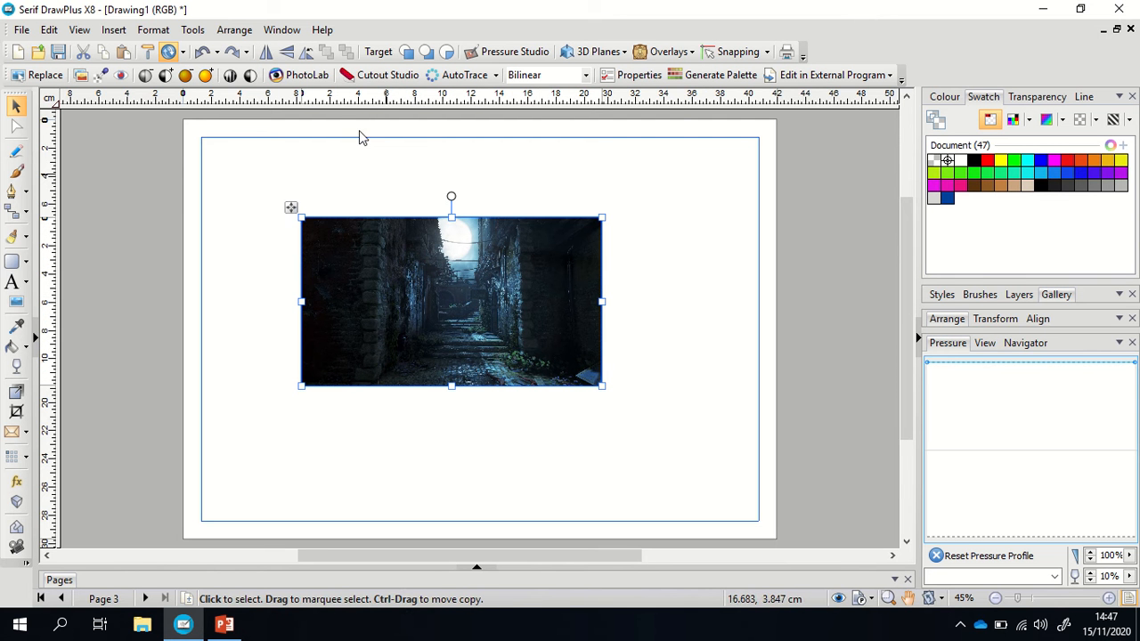
click(322, 74)
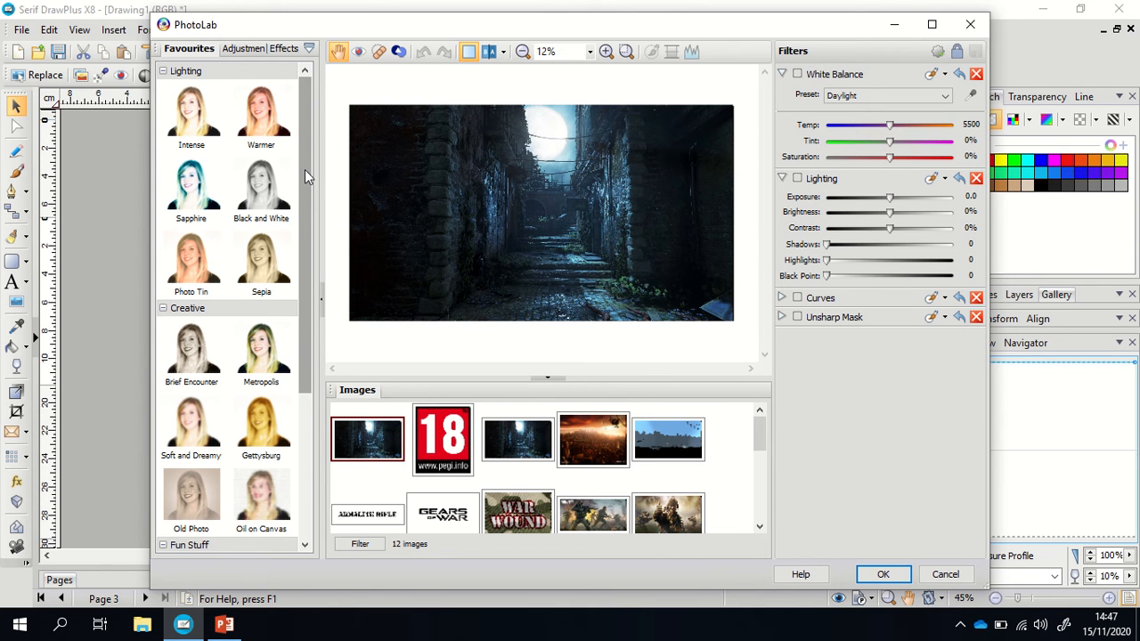
drag(306, 174, 309, 221)
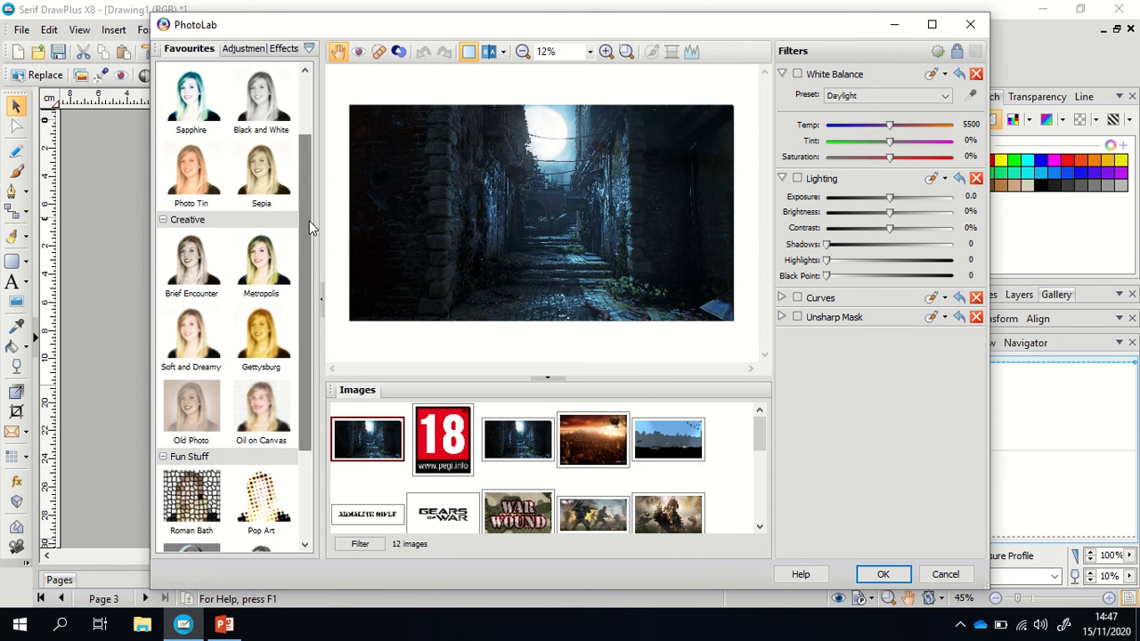
click(251, 50)
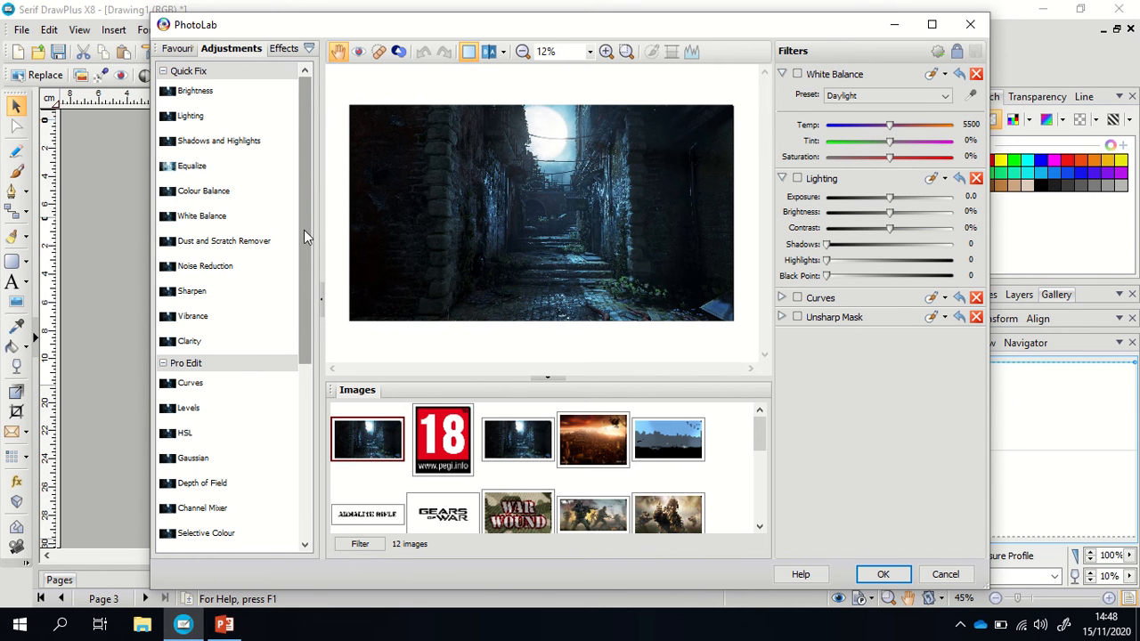
drag(304, 230, 302, 288)
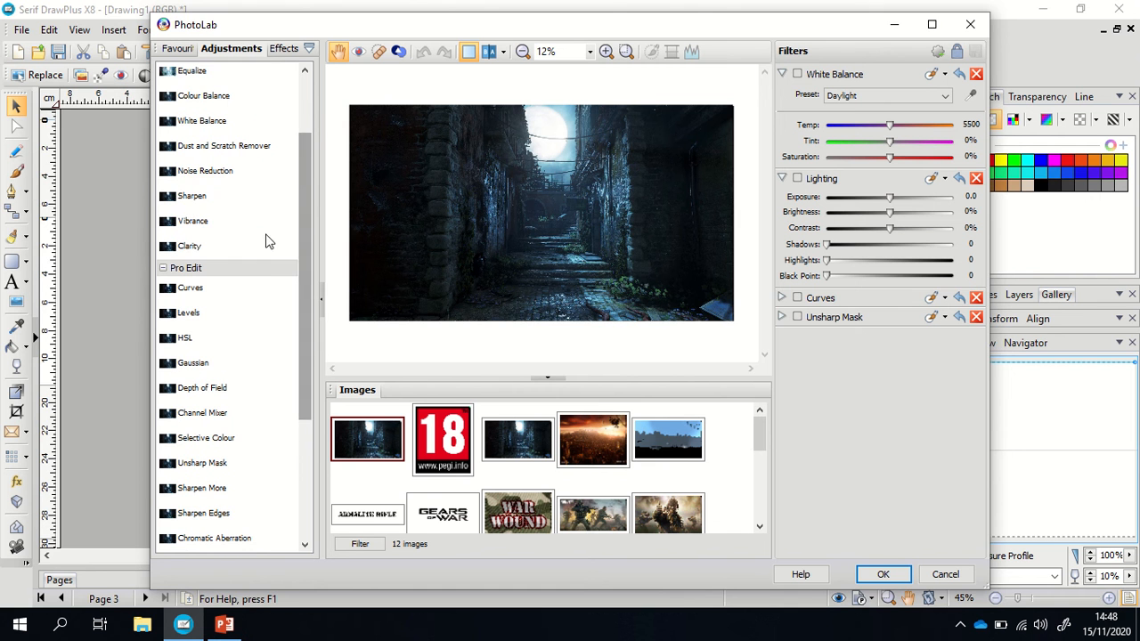
click(228, 194)
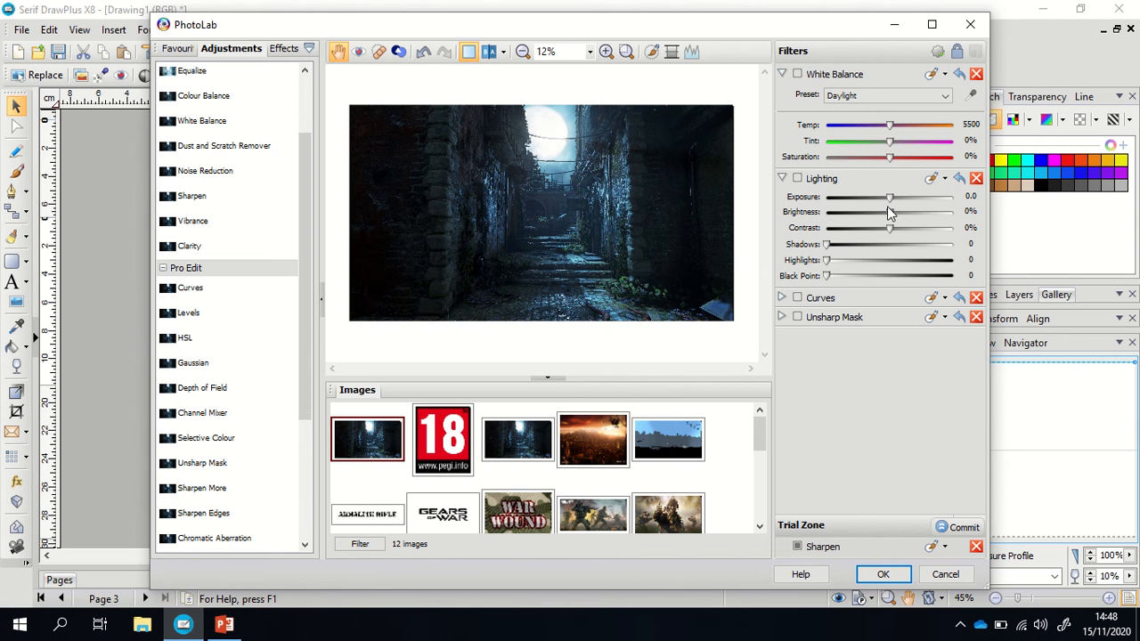
- Raise the alley image's lighting brightness to 52% and apply the PhotoLab edits, committing the trial zone filter
drag(893, 212, 922, 215)
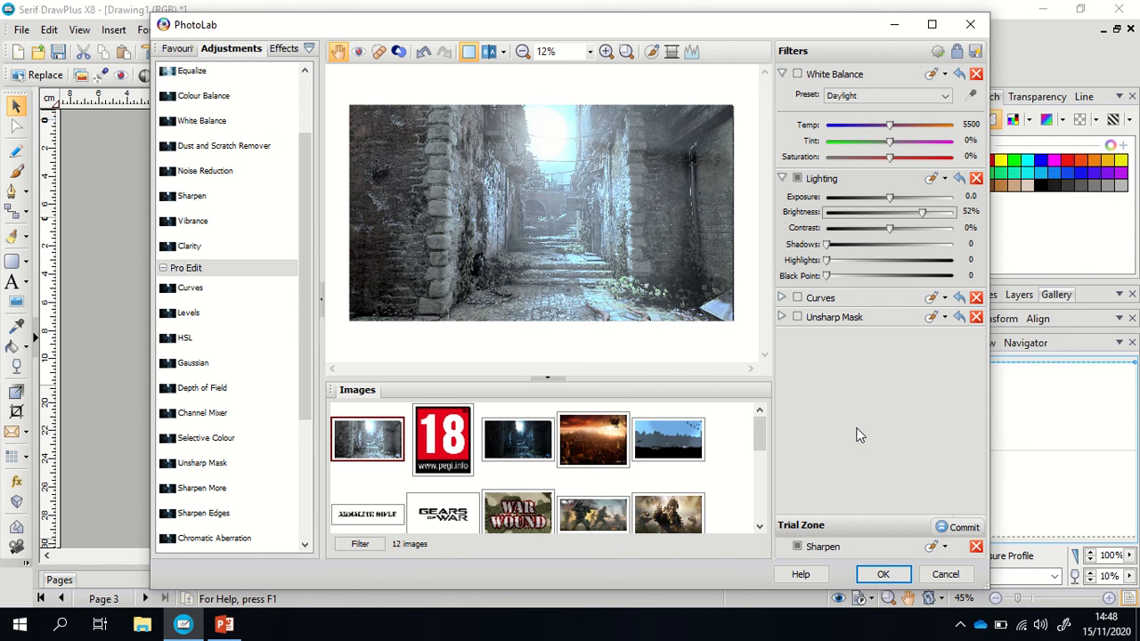
click(183, 52)
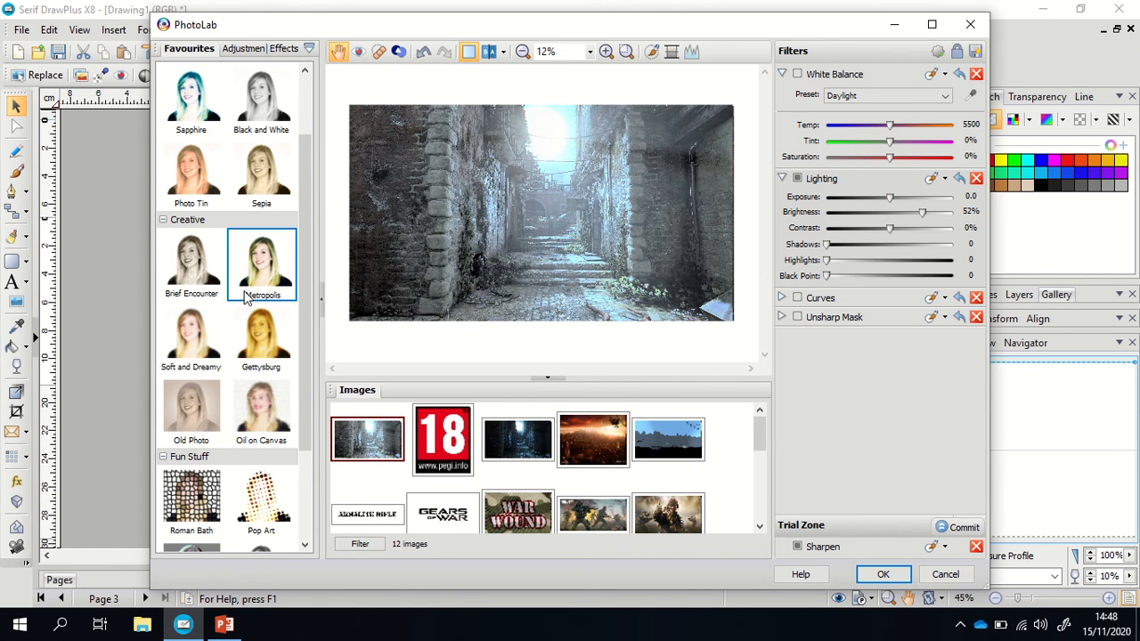
click(237, 51)
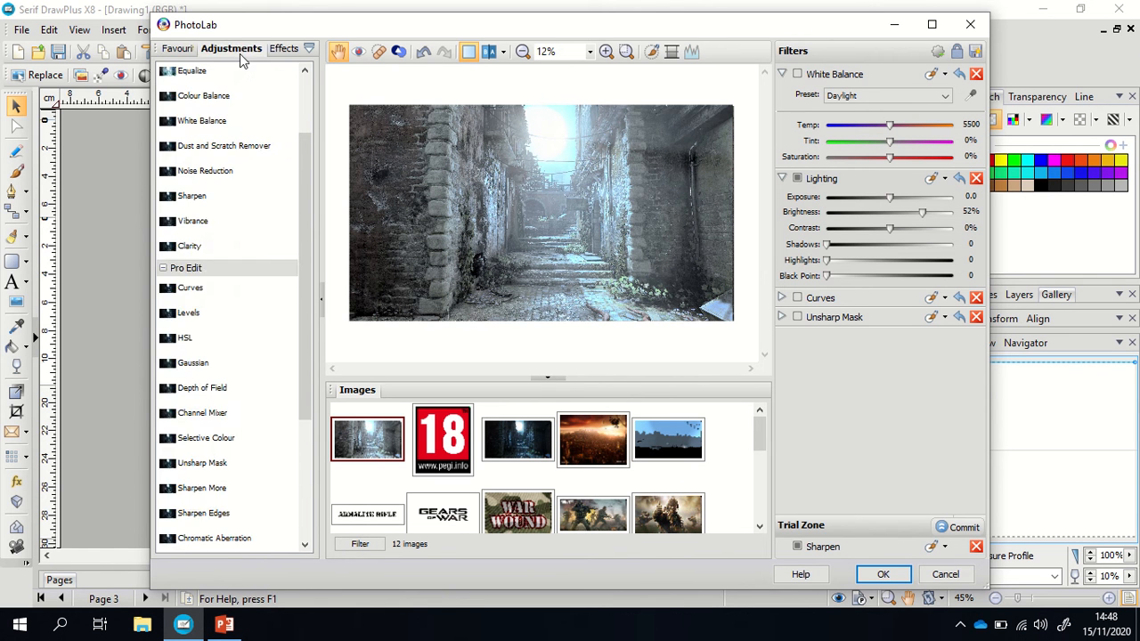
click(283, 51)
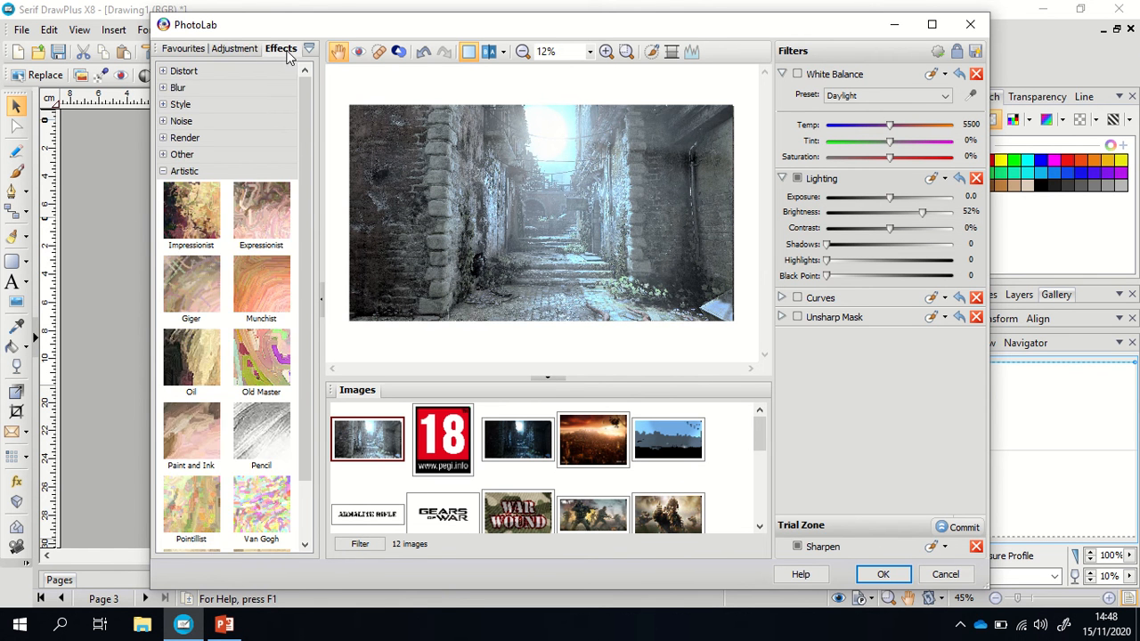
click(235, 50)
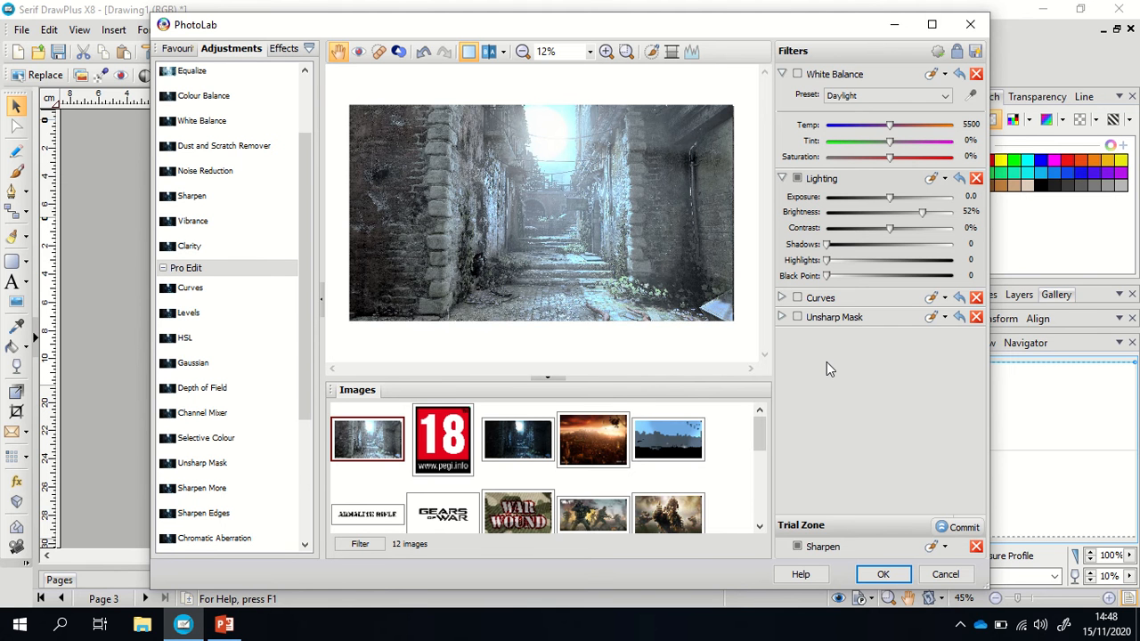
click(883, 575)
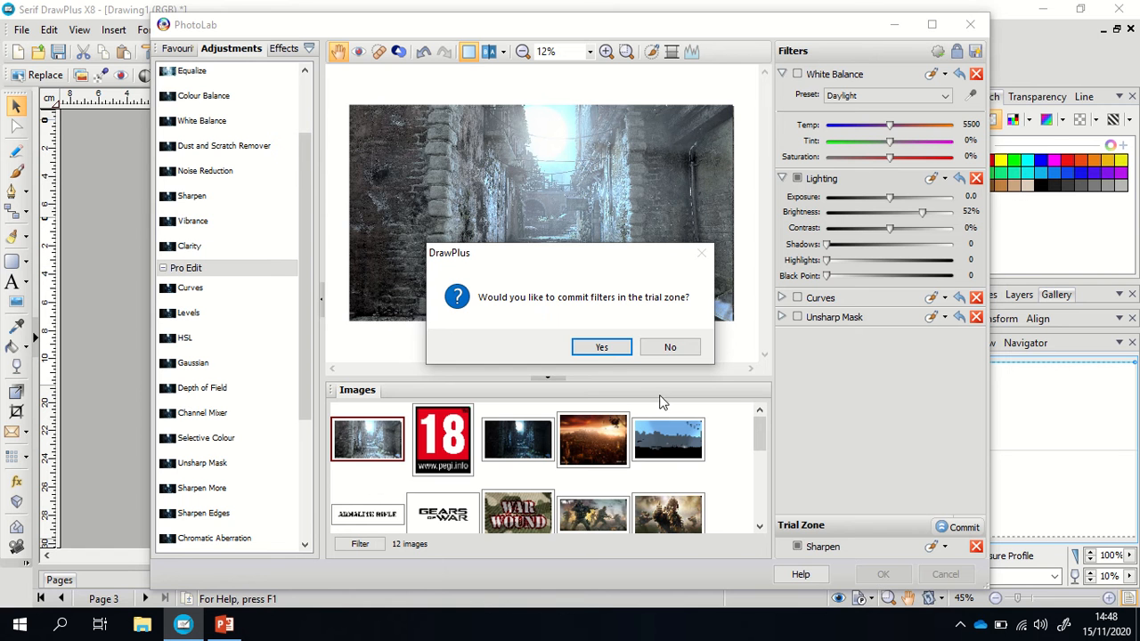
click(603, 347)
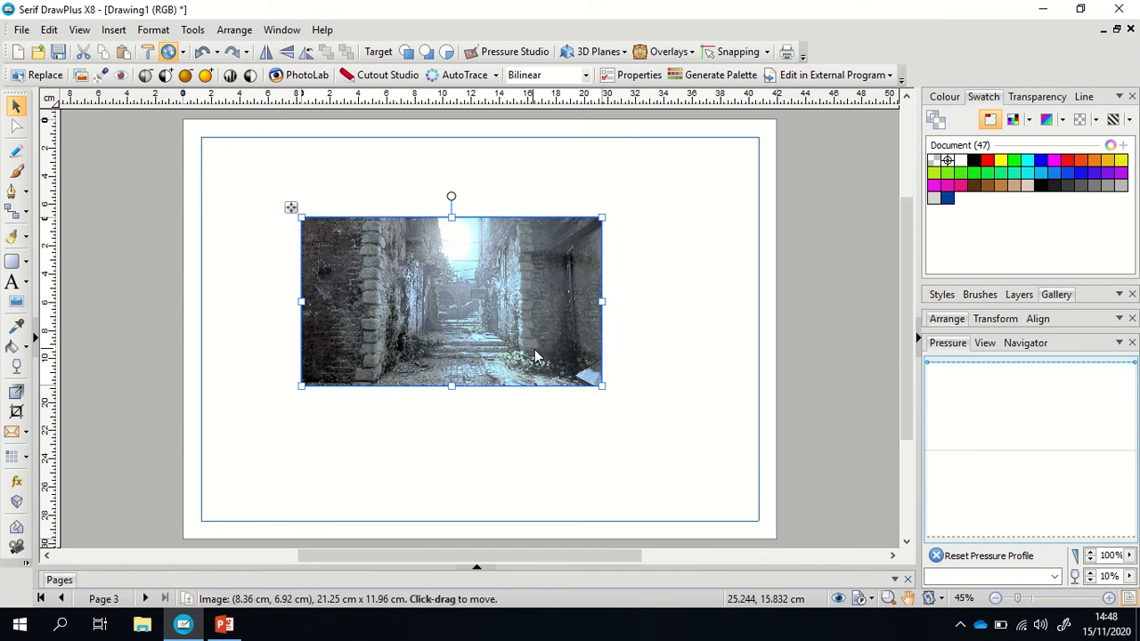
- Squash the alley image horizontally to about 13 cm wide and shift it towards the left side of the page
drag(602, 301, 485, 302)
drag(448, 338, 417, 342)
click(423, 470)
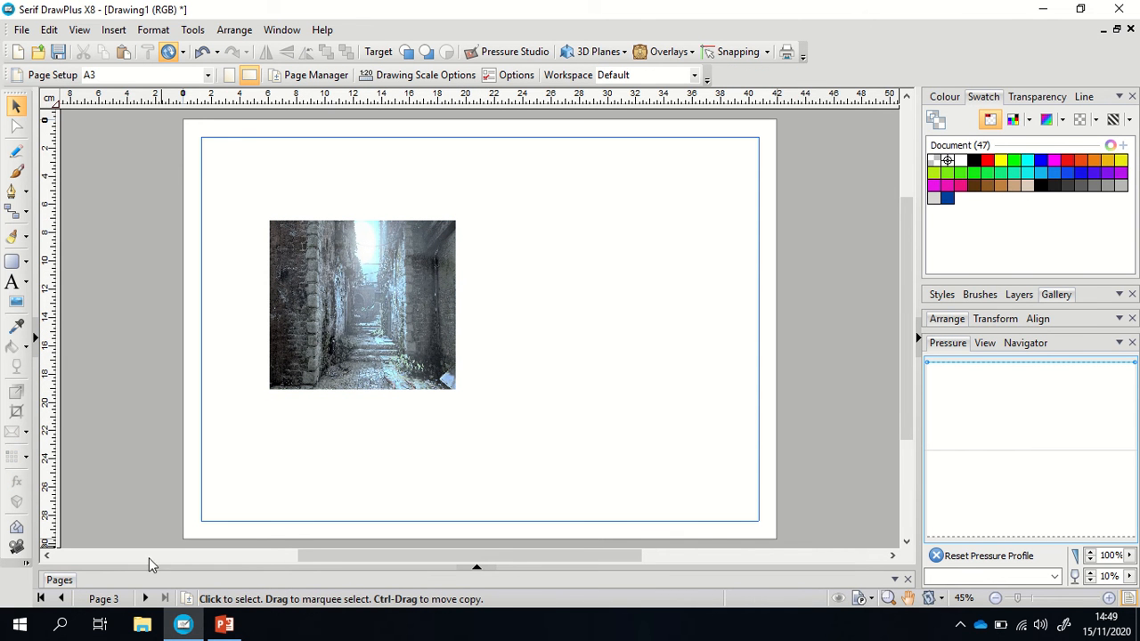
- Copy the green-toned soldier image from page 1, paste it onto page 3 and place it to the right of the alley image
click(60, 599)
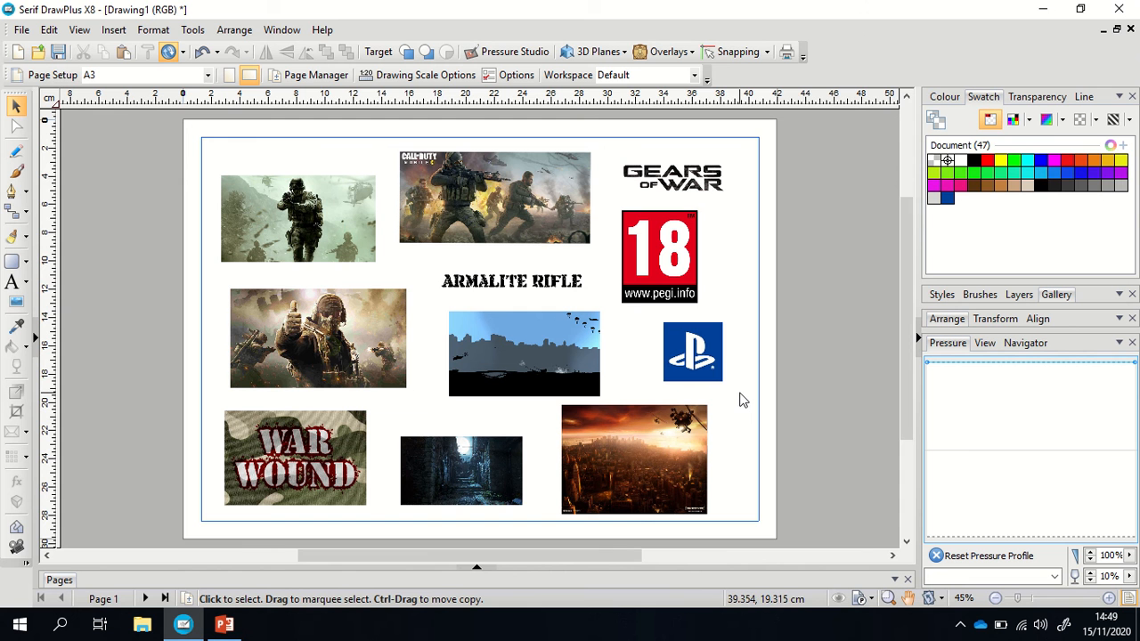
click(326, 228)
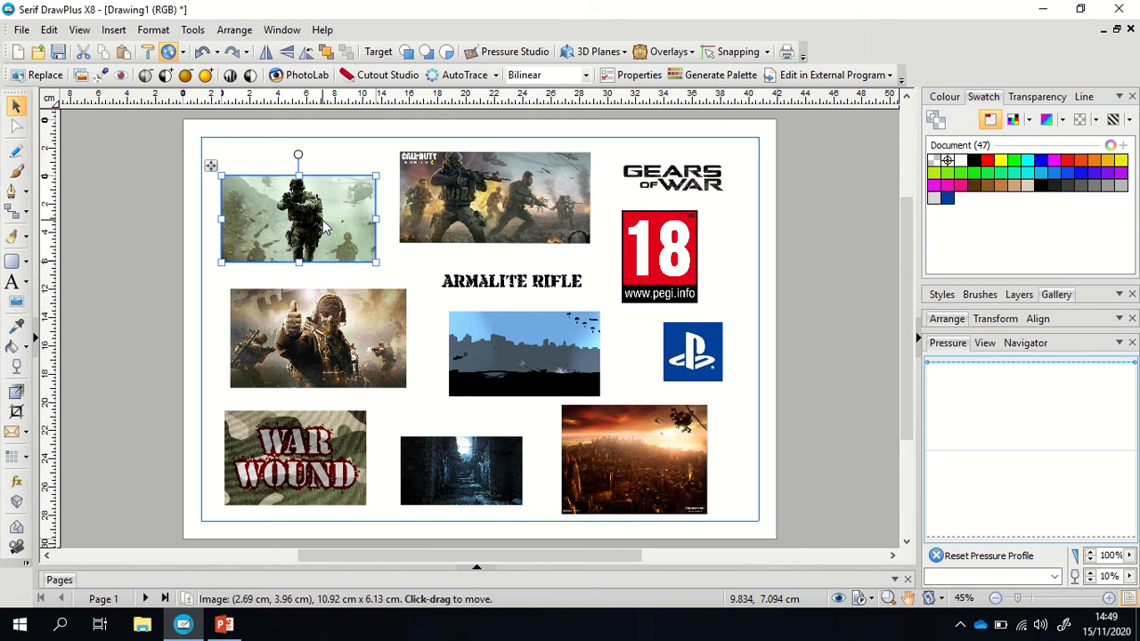
right_click(326, 228)
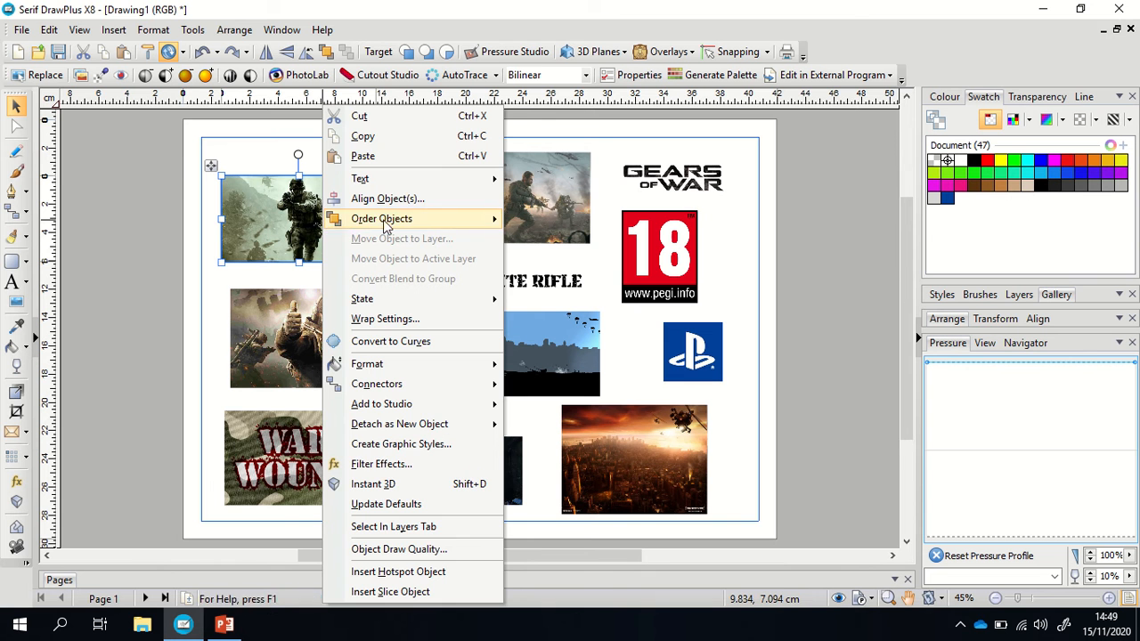
click(403, 146)
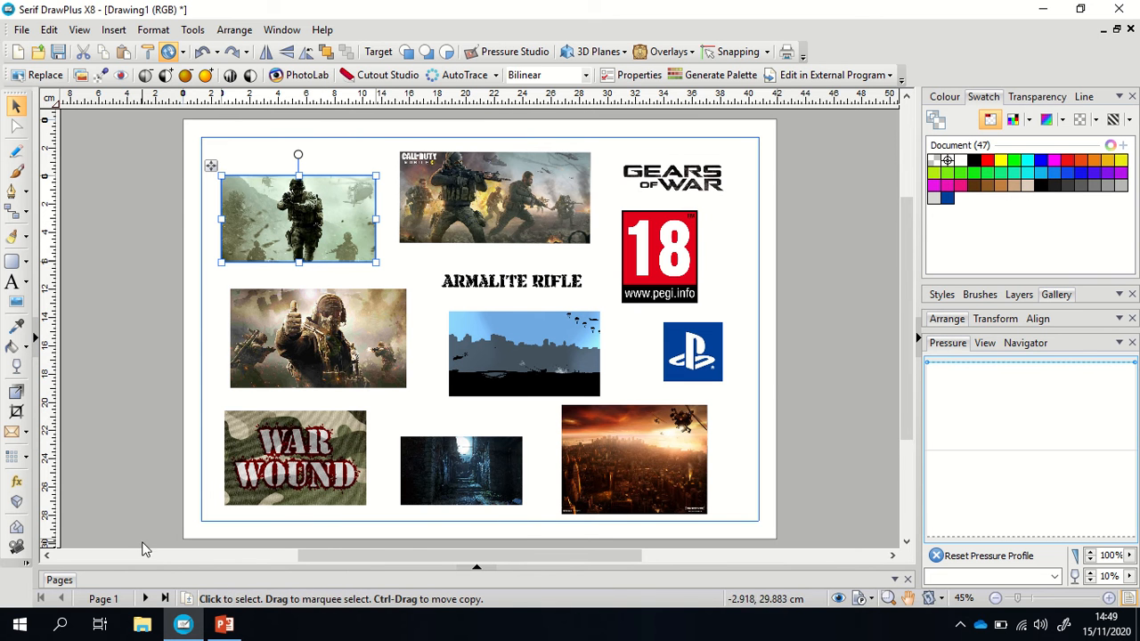
click(147, 598)
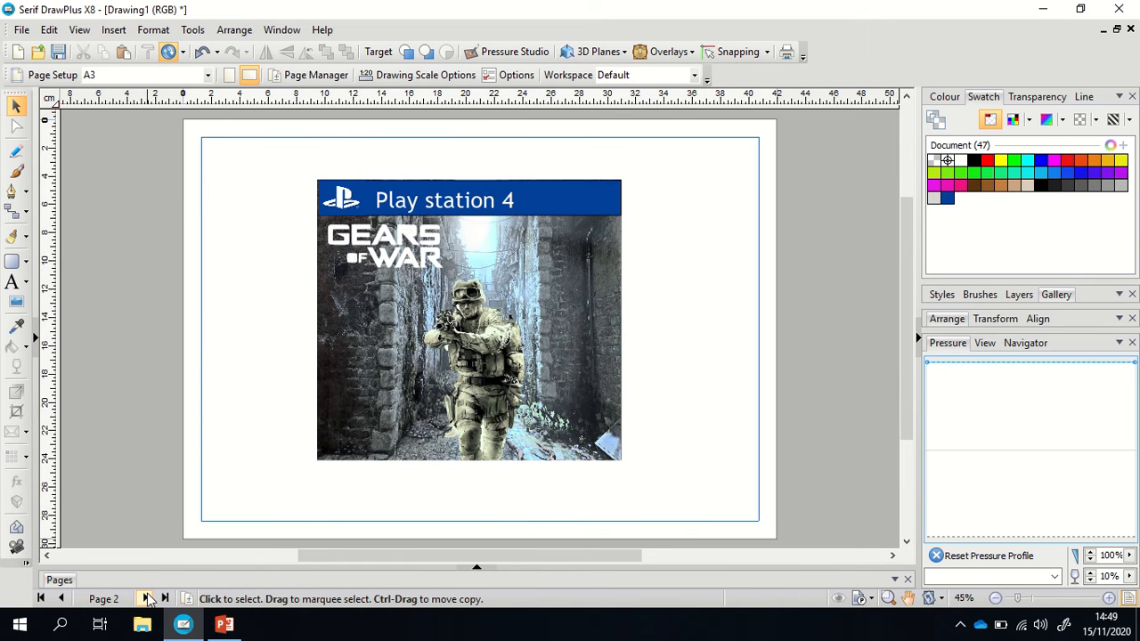
click(147, 598)
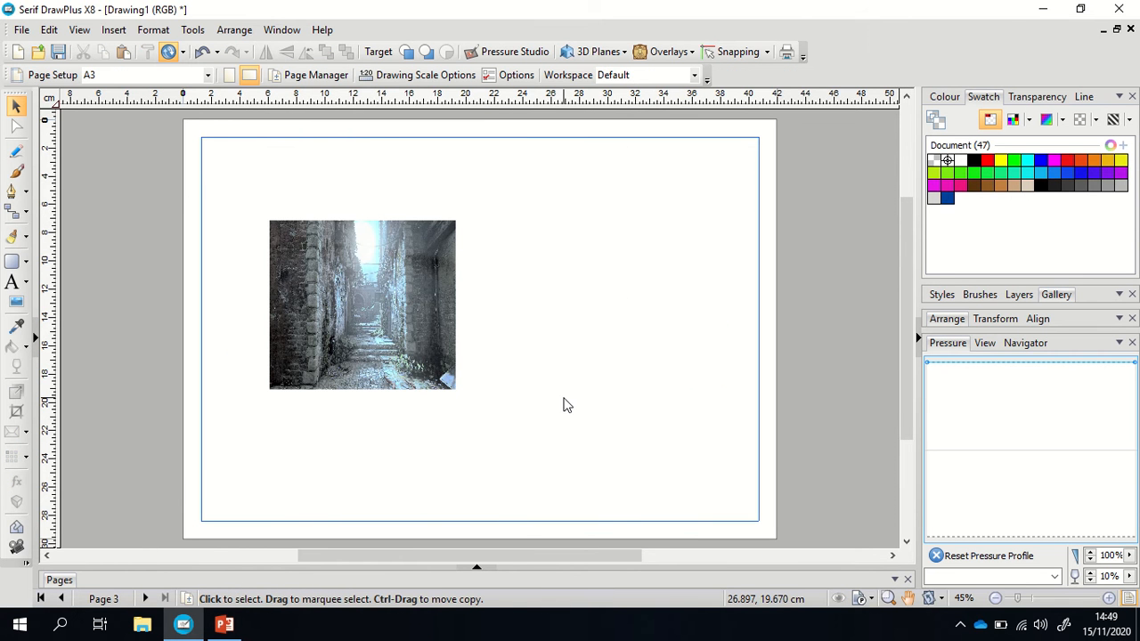
key(ctrl+v)
drag(302, 201, 648, 208)
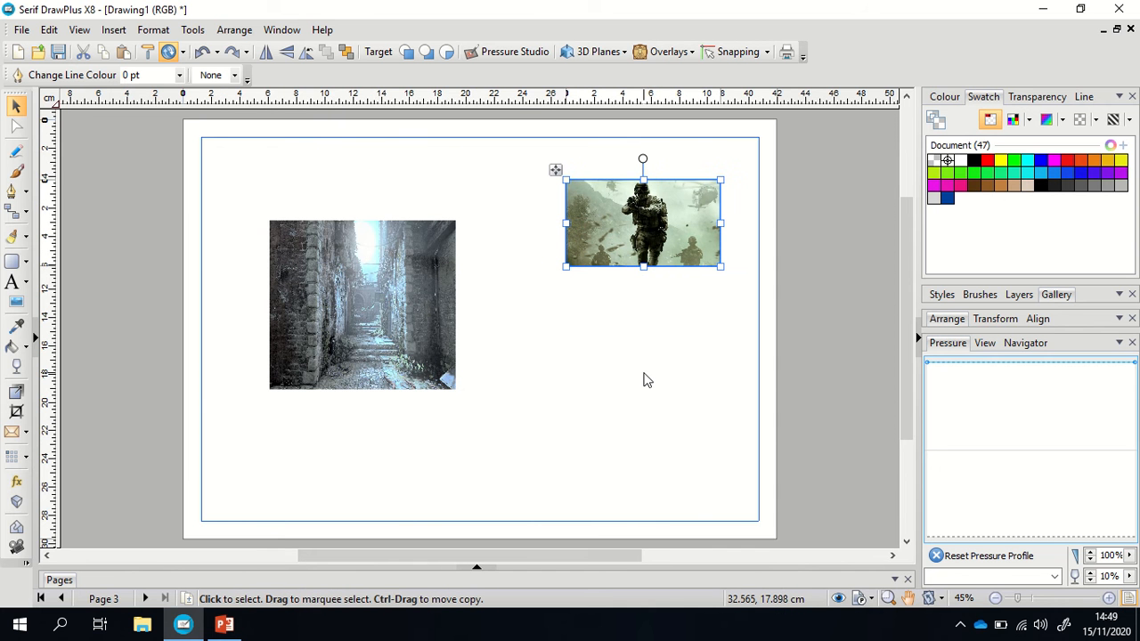
click(618, 321)
- Open the green-toned soldier image in Cutout Studio and mark the background around the central soldier for discarding with the 96 pix brush
click(606, 236)
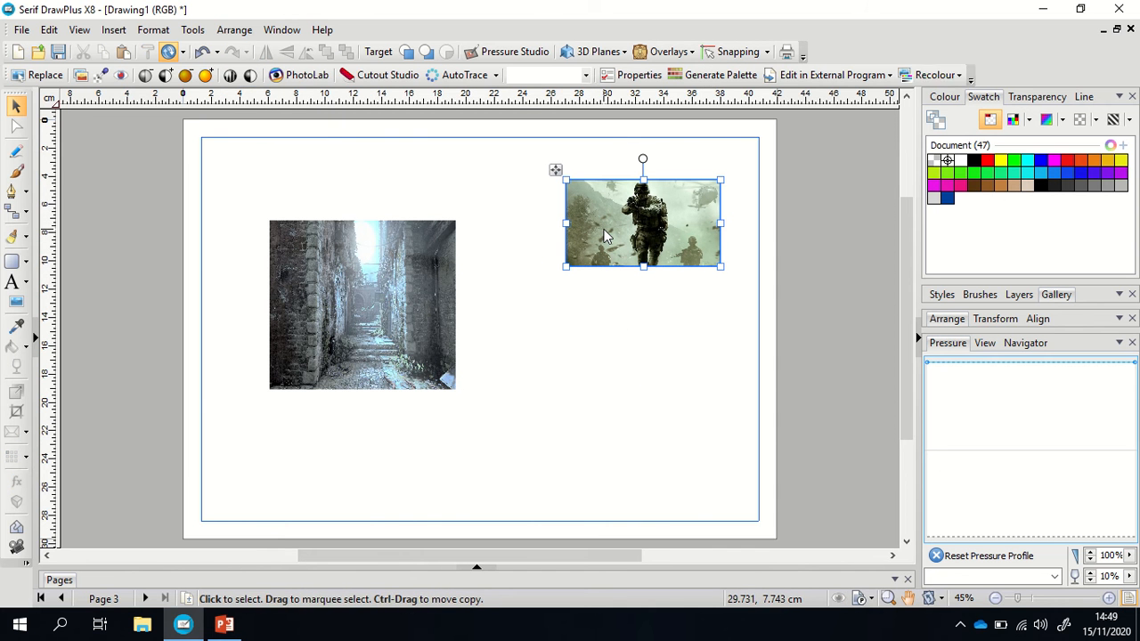
click(404, 78)
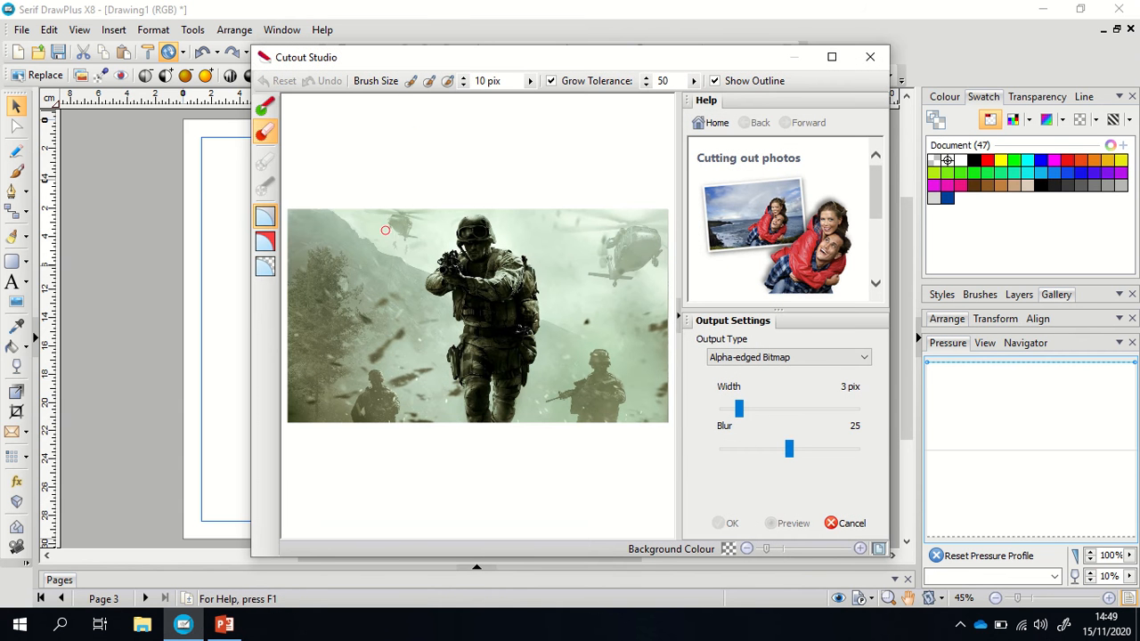
click(447, 81)
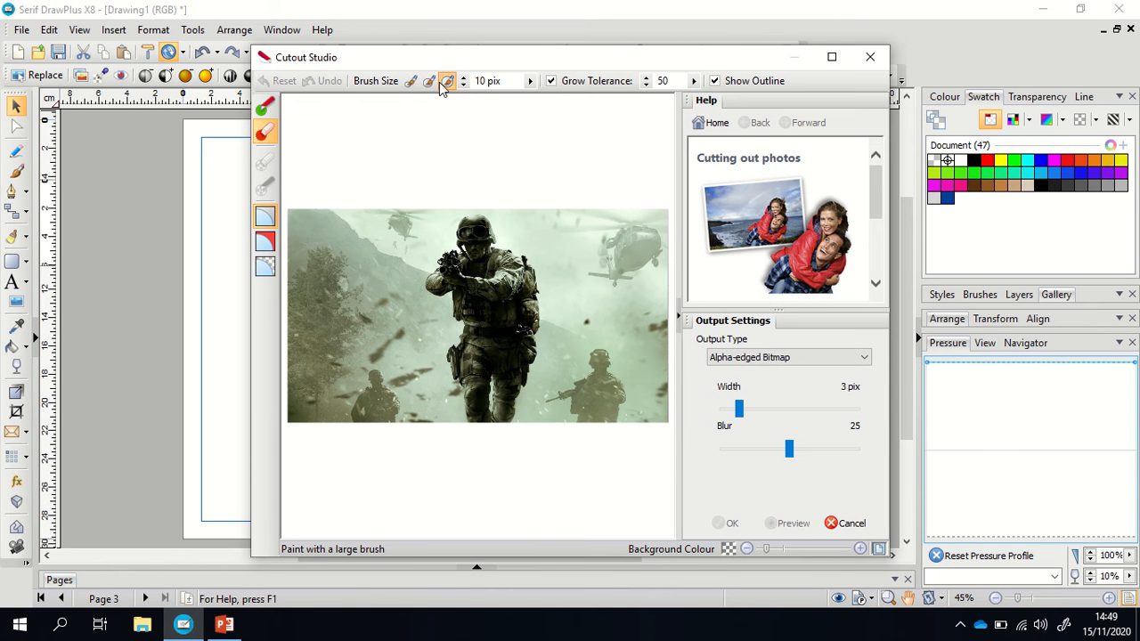
click(447, 80)
click(339, 228)
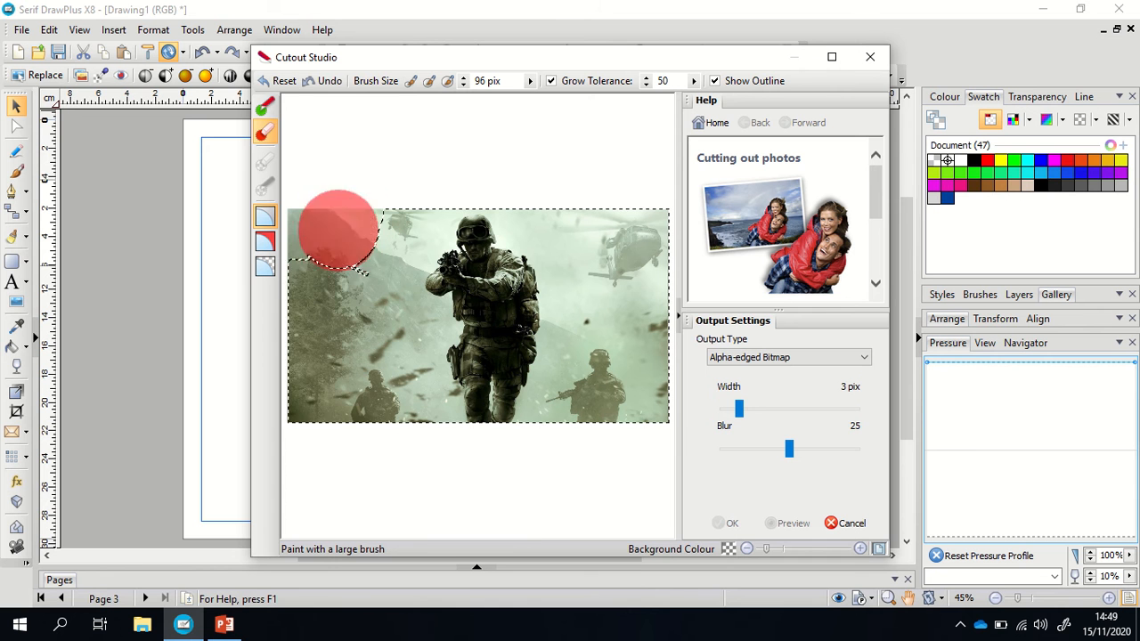
mouse_move(339, 228)
mouse_down()
mouse_move(305, 331)
mouse_move(324, 382)
mouse_move(356, 412)
mouse_move(377, 398)
mouse_up()
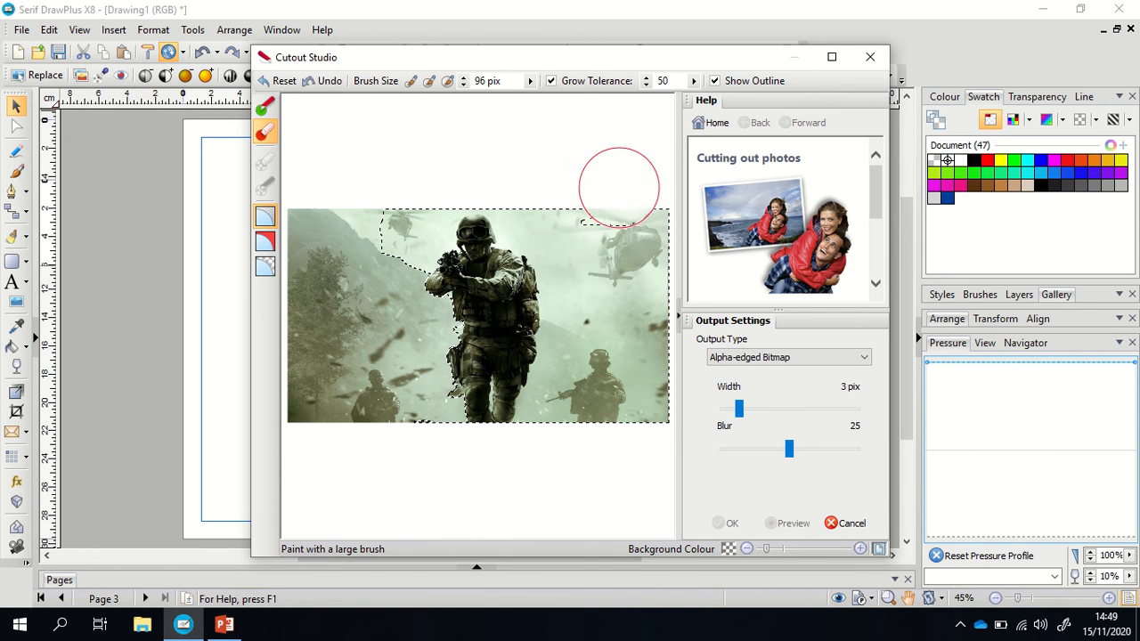
mouse_move(619, 187)
mouse_down()
mouse_move(641, 369)
mouse_move(633, 425)
mouse_move(605, 368)
mouse_up()
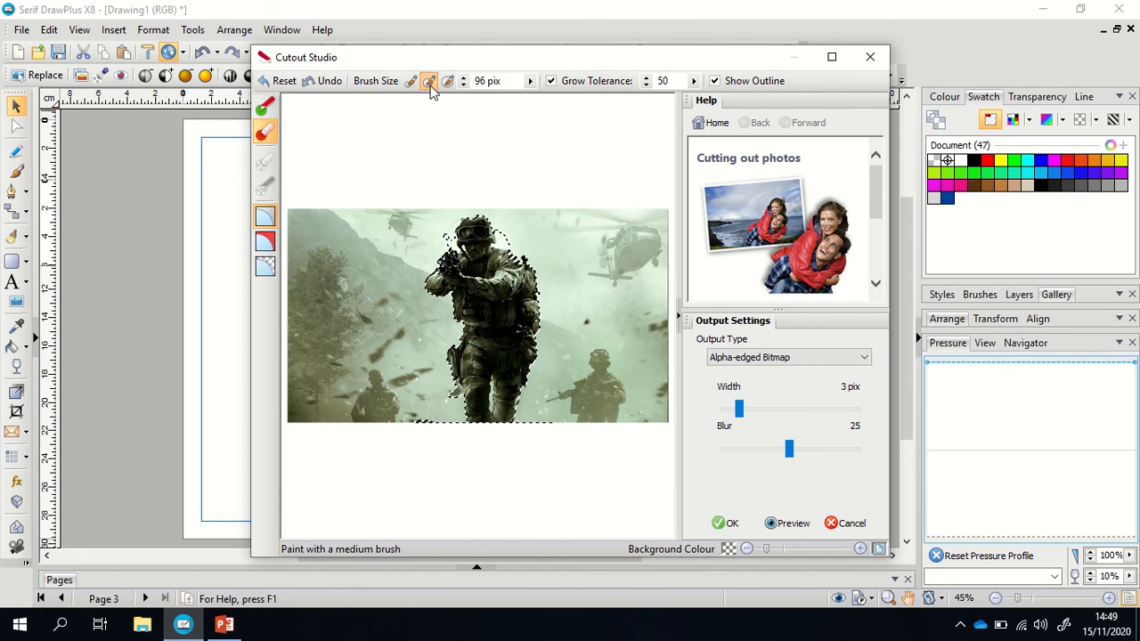
- Discard the remaining background at the soldier's feet and beside his head, using a 48 pix brush near the head, and accept the cutout
click(390, 424)
click(409, 441)
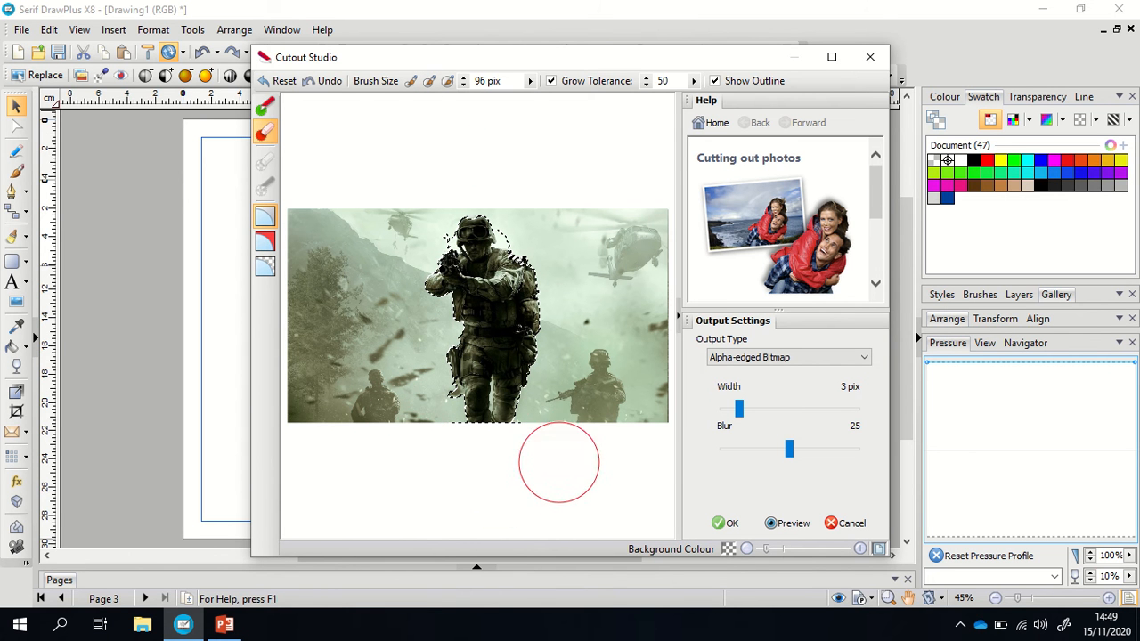
click(429, 81)
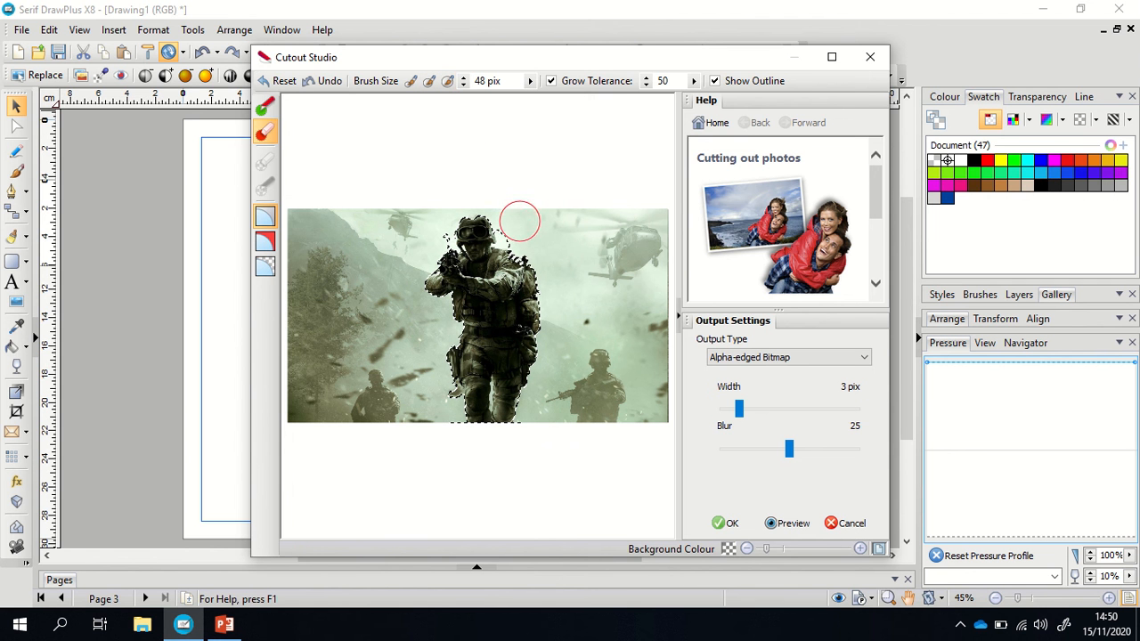
click(725, 524)
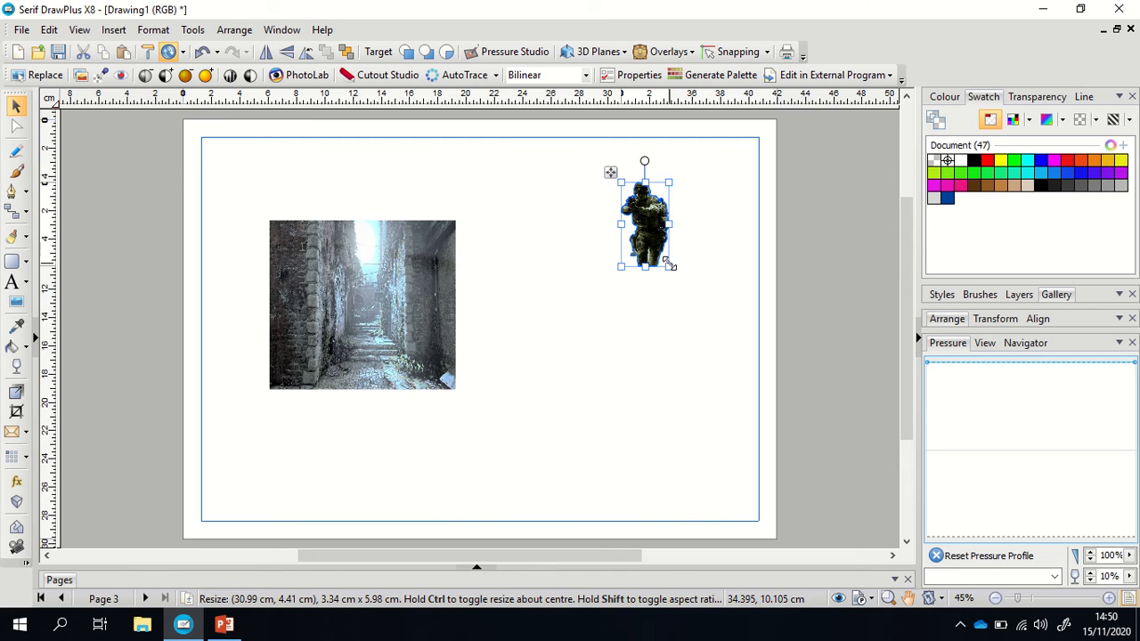
- Enlarge the soldier cut-out to about 4.9 × 8.7 cm and place it on the blank area right of the alley image
drag(669, 265, 370, 355)
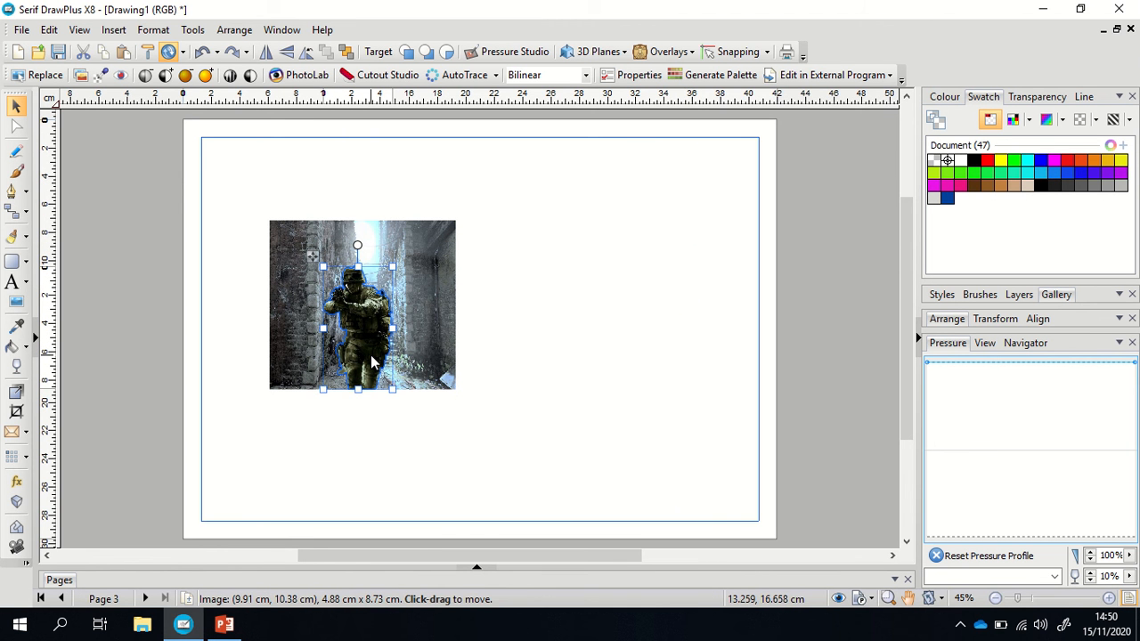
drag(370, 354, 621, 320)
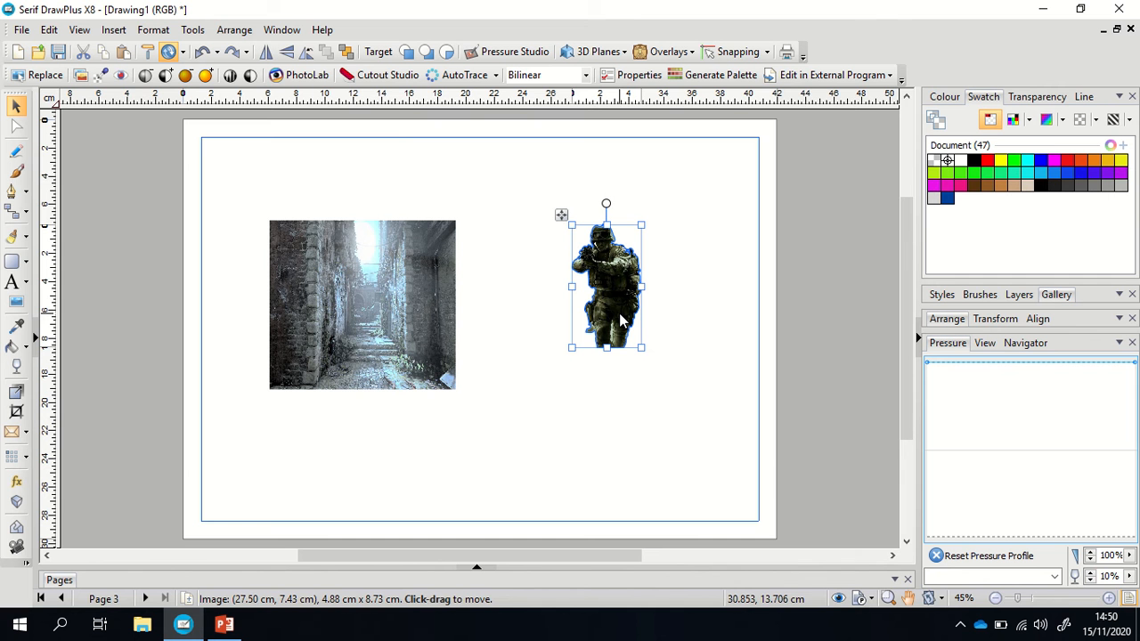
- Raise the soldier cut-out's lighting brightness to 46% in PhotoLab and place it over the lower middle of the alley image
click(318, 75)
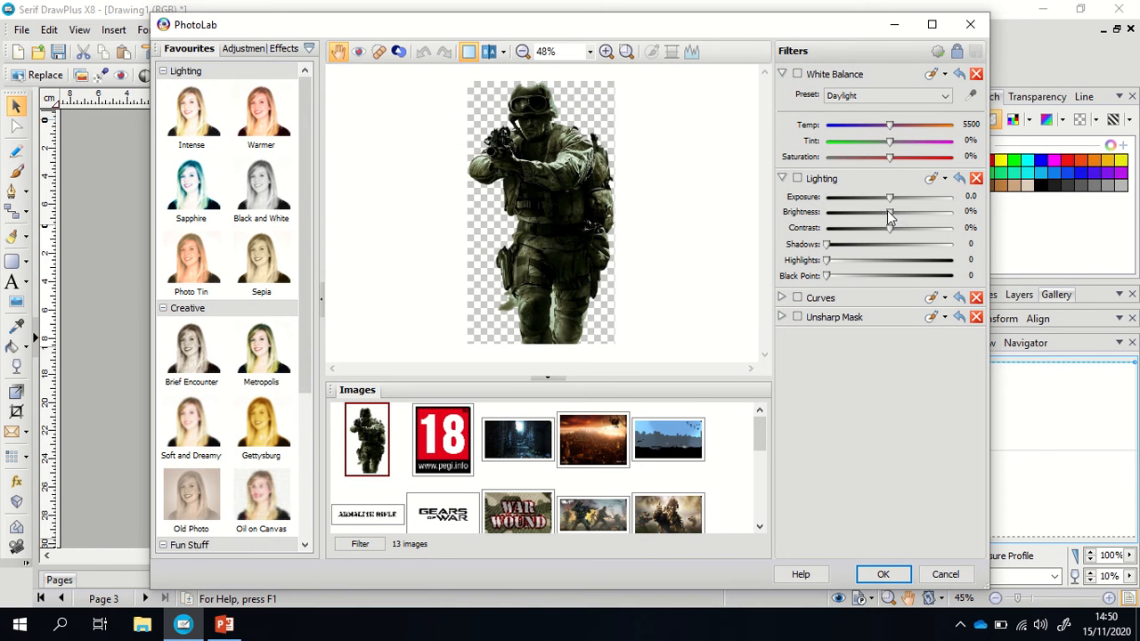
drag(888, 213, 919, 213)
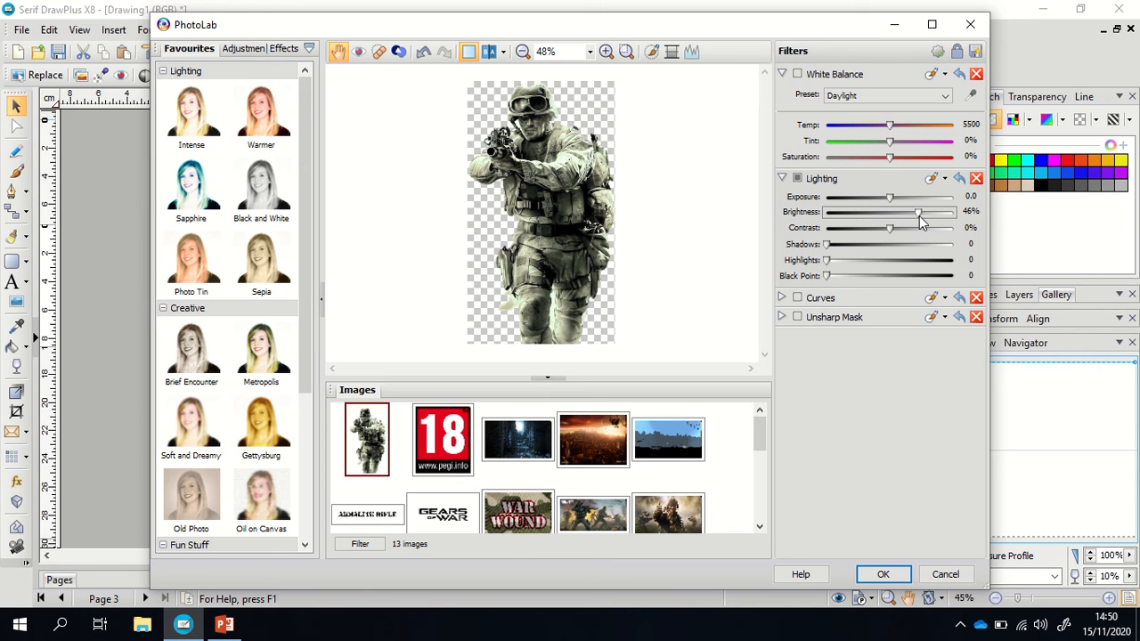
click(885, 572)
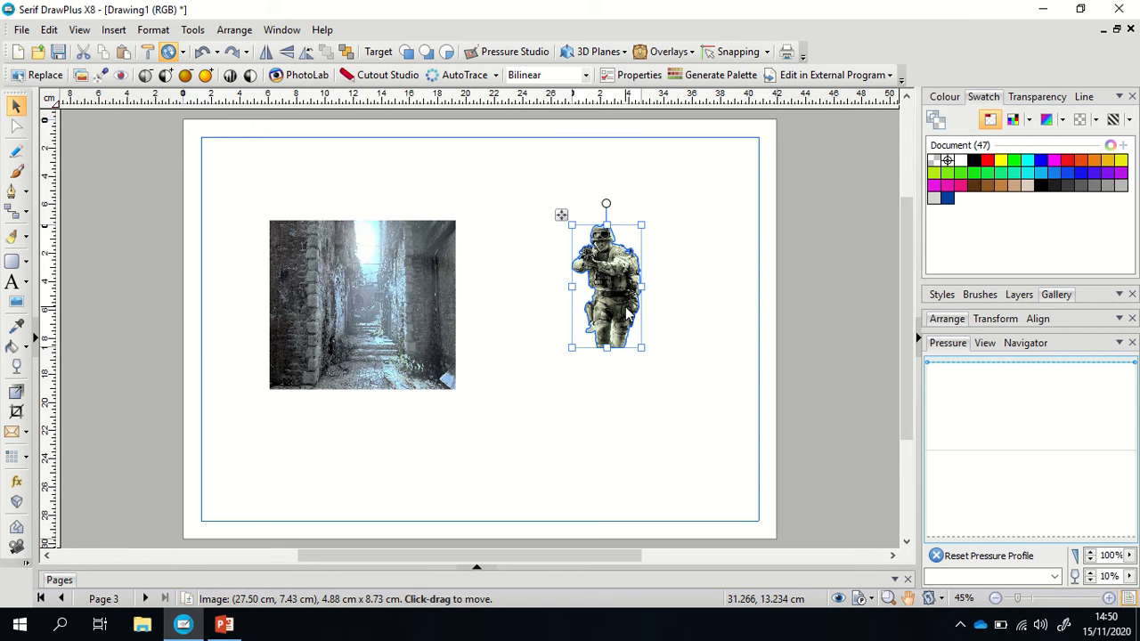
drag(630, 319, 385, 356)
click(546, 363)
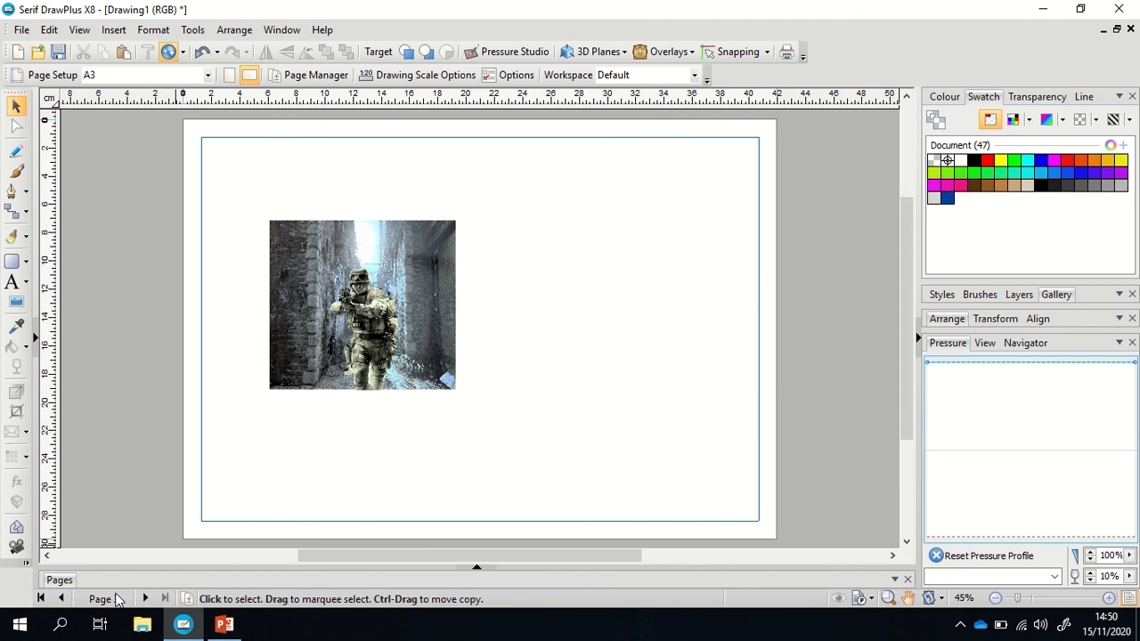
- Copy the Gears of War logo from page 1, paste it onto page 3 and place it to the right of the alley image
click(62, 599)
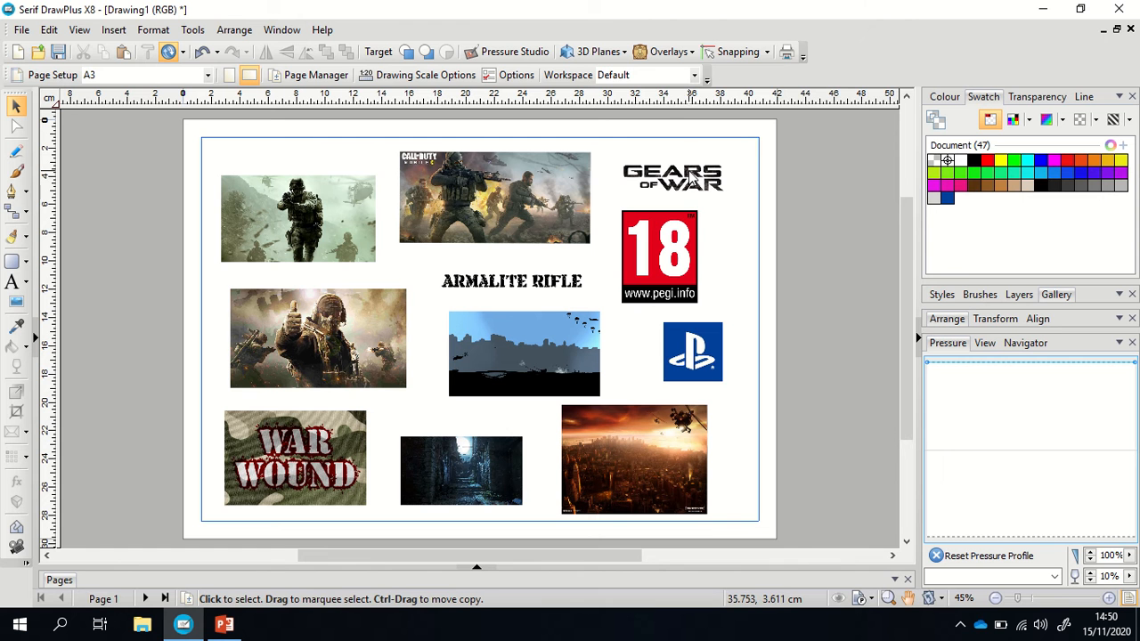
click(691, 179)
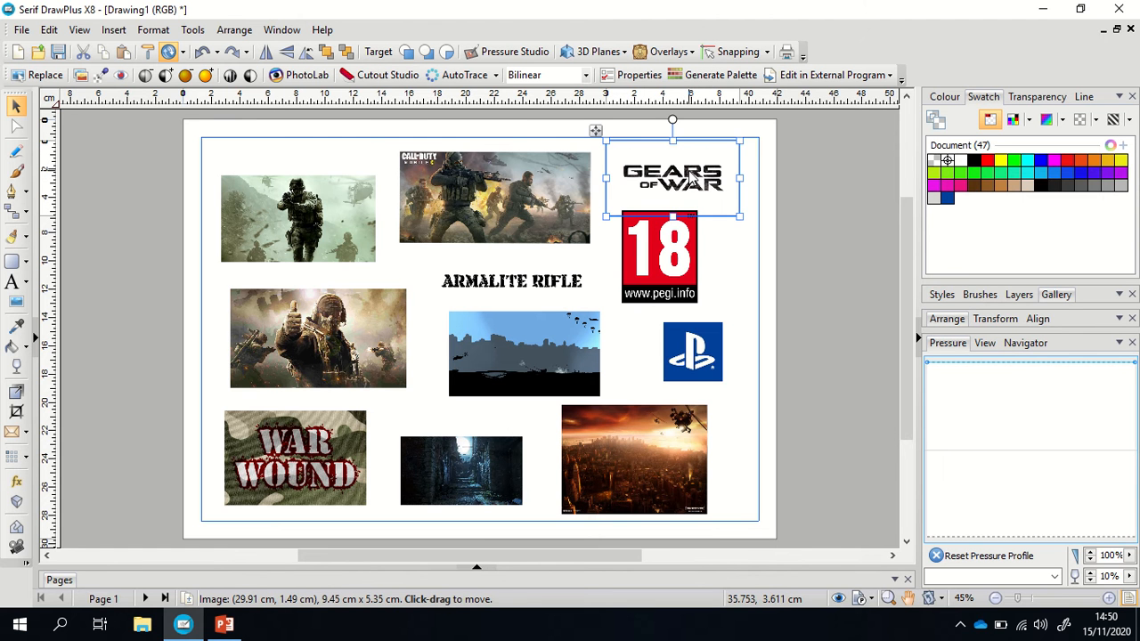
right_click(691, 179)
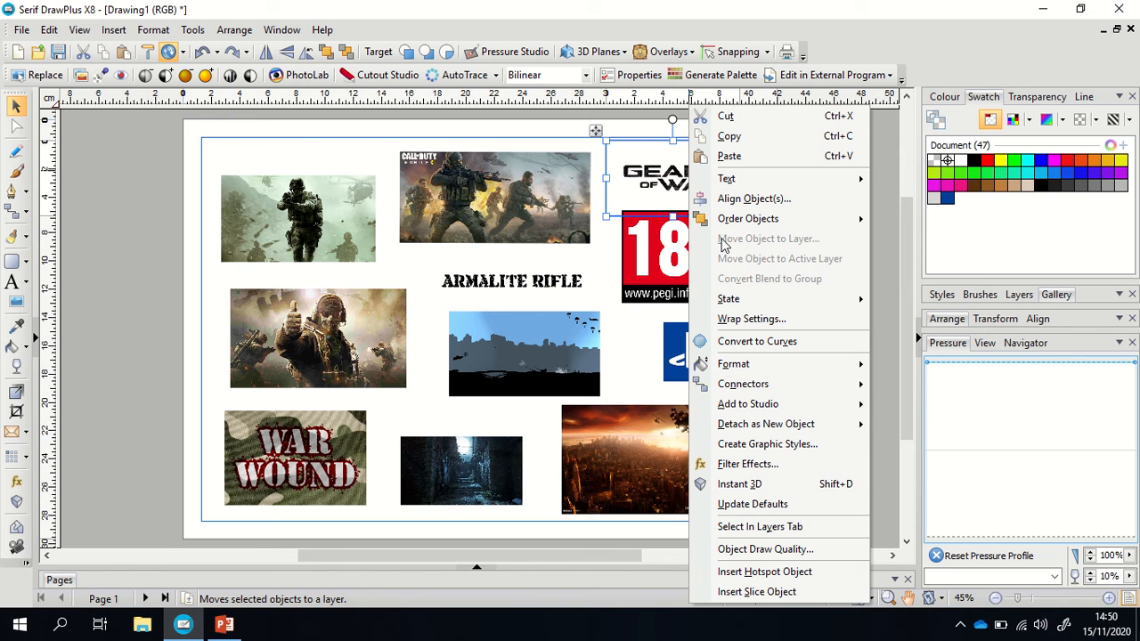
click(759, 137)
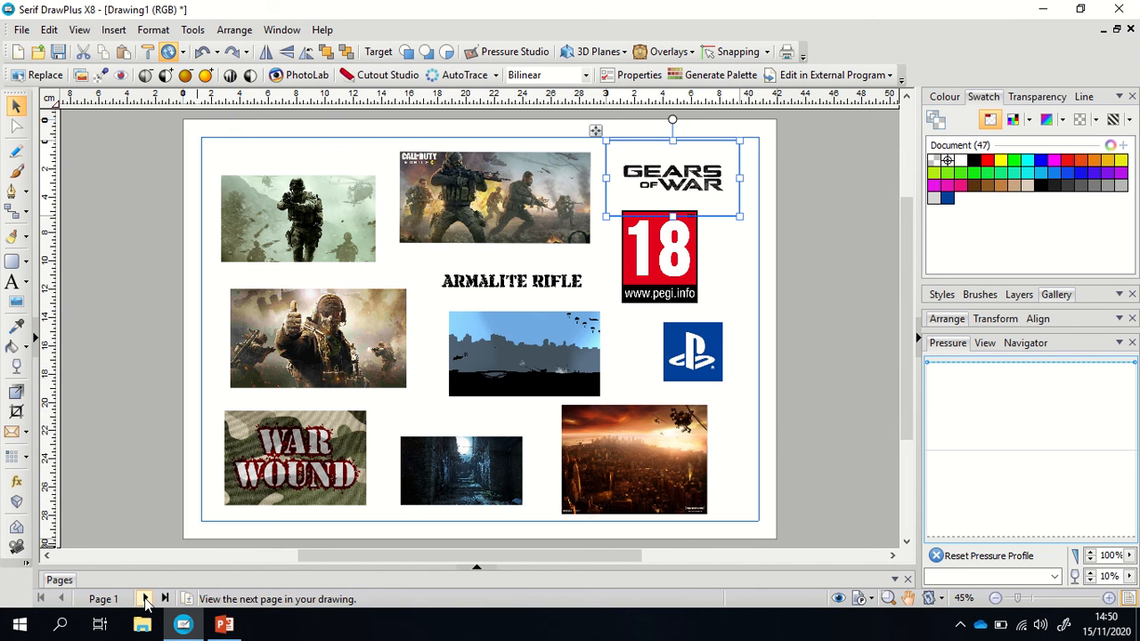
click(145, 600)
click(145, 600)
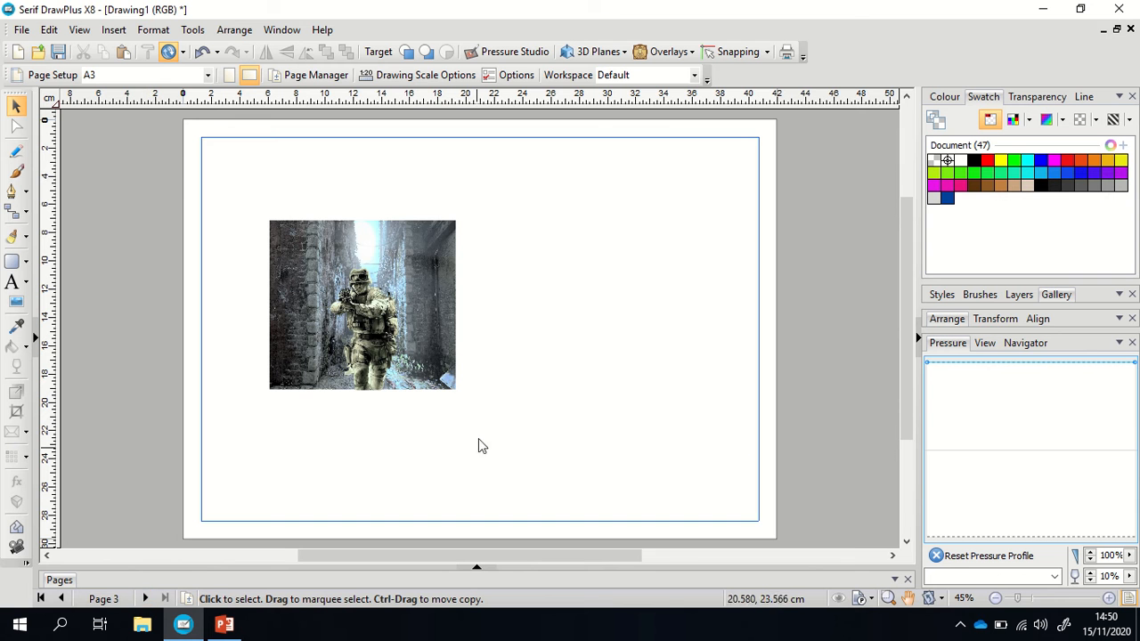
key(ctrl+v)
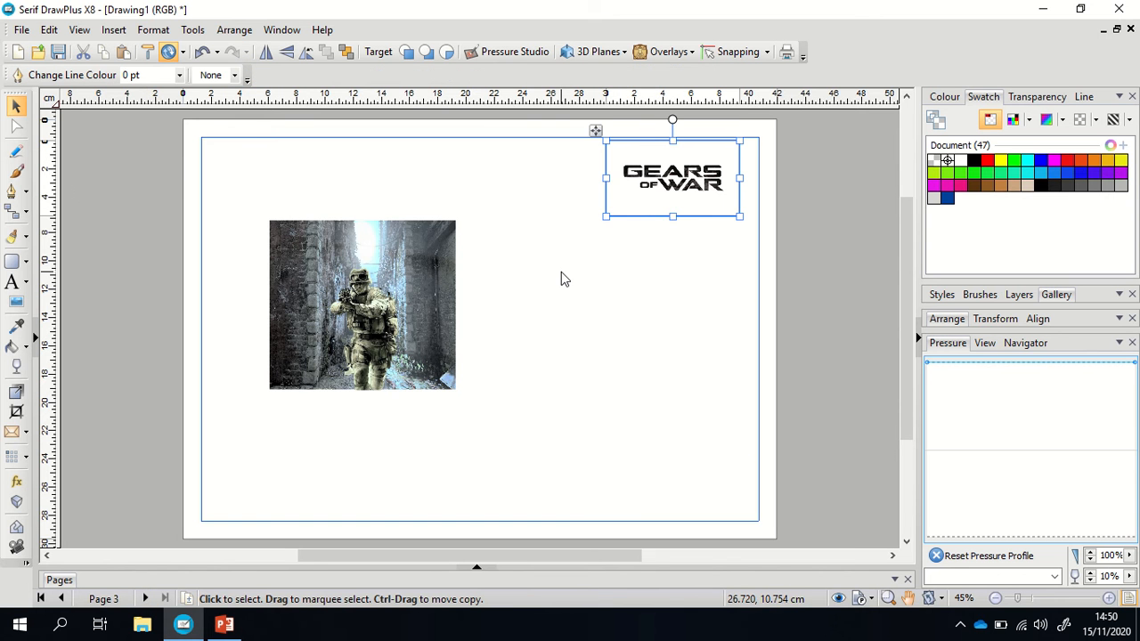
drag(696, 194, 599, 260)
click(616, 356)
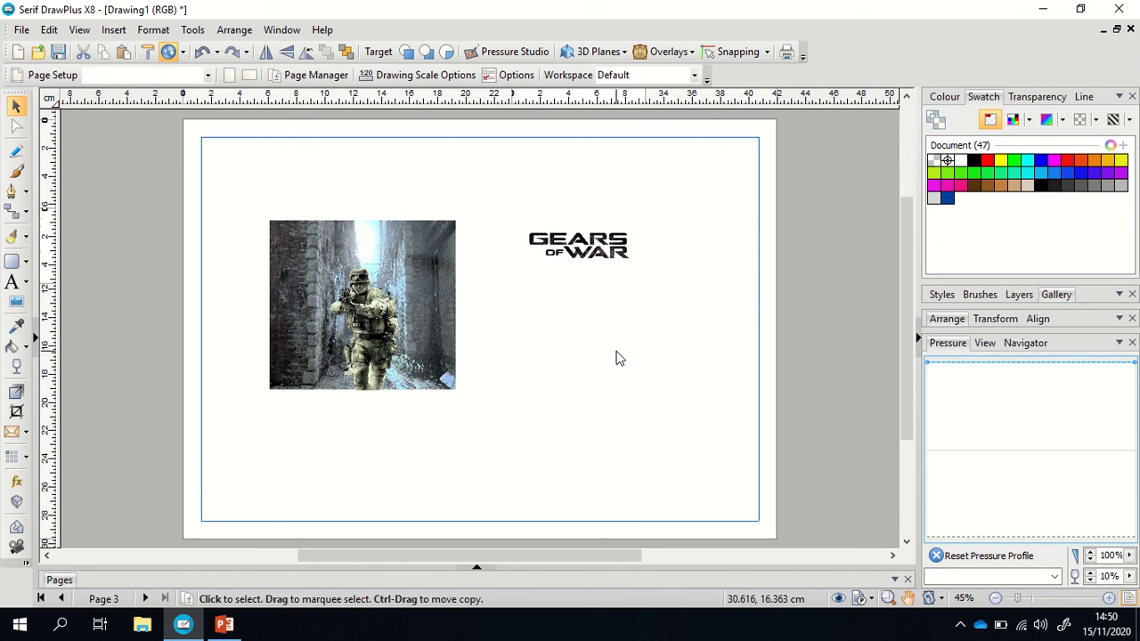
- Try recolouring the Gears of War logo image with the red swatch and undo the change
click(598, 257)
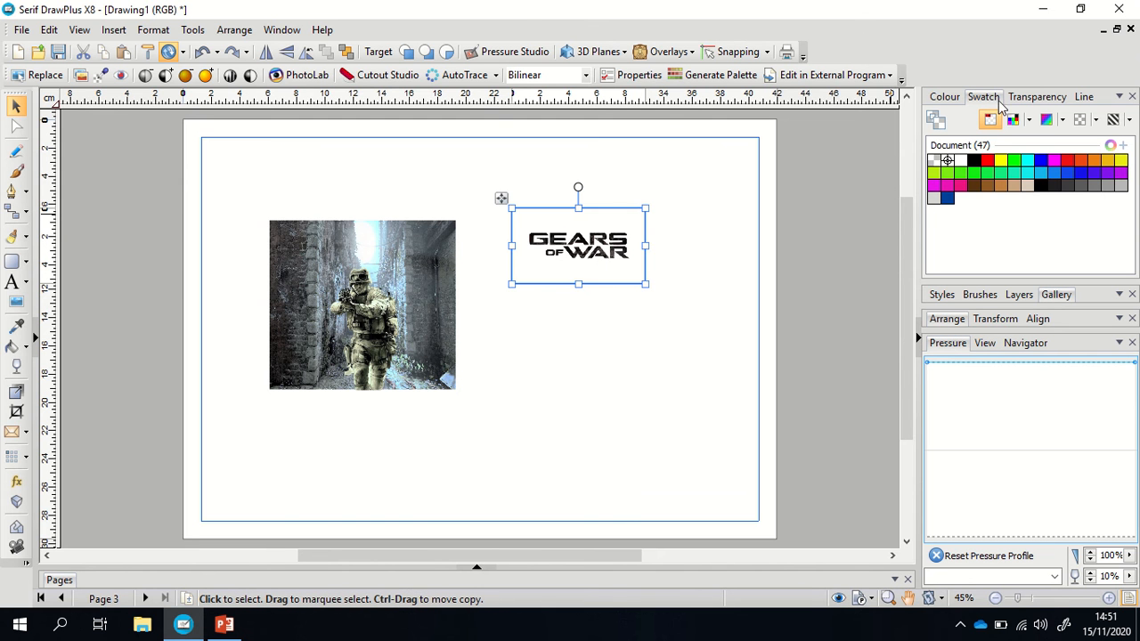
click(987, 162)
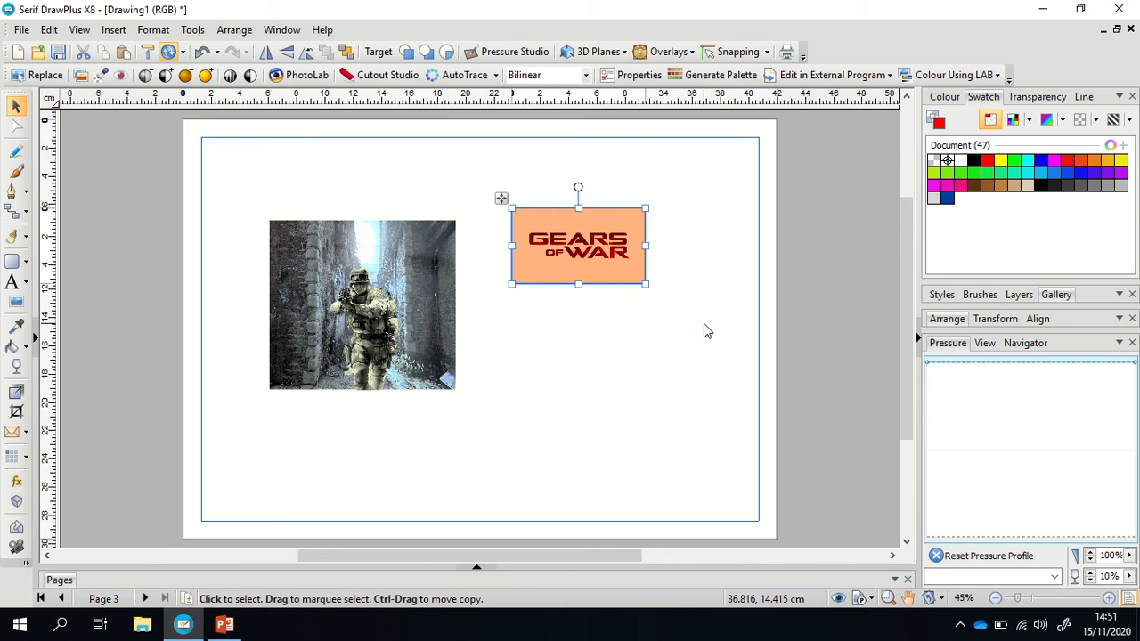
click(628, 325)
click(628, 270)
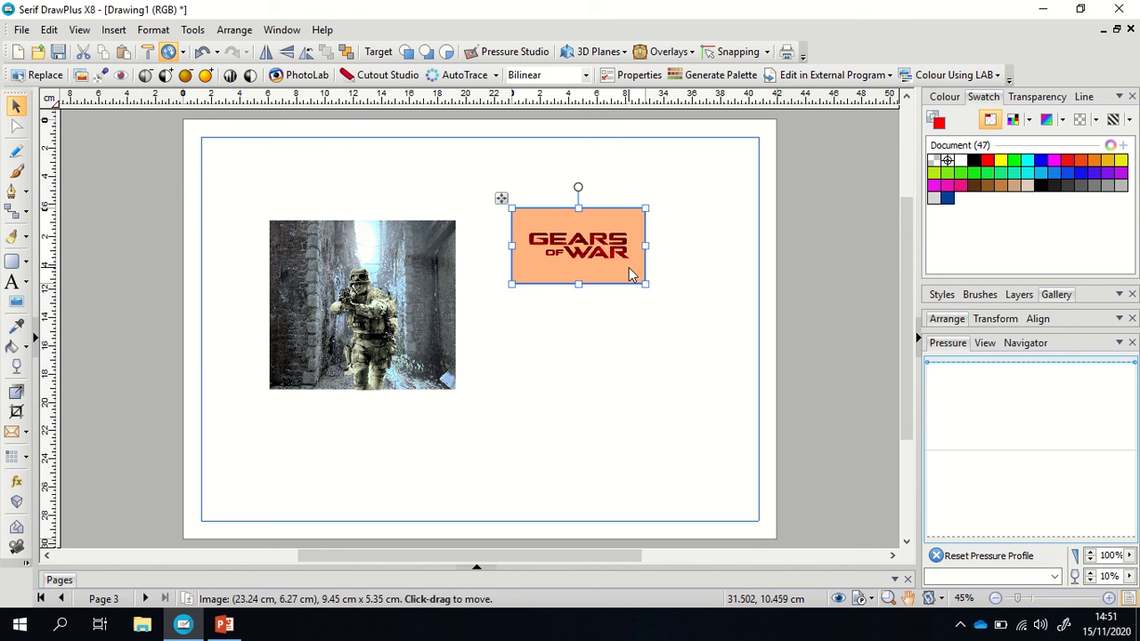
click(202, 53)
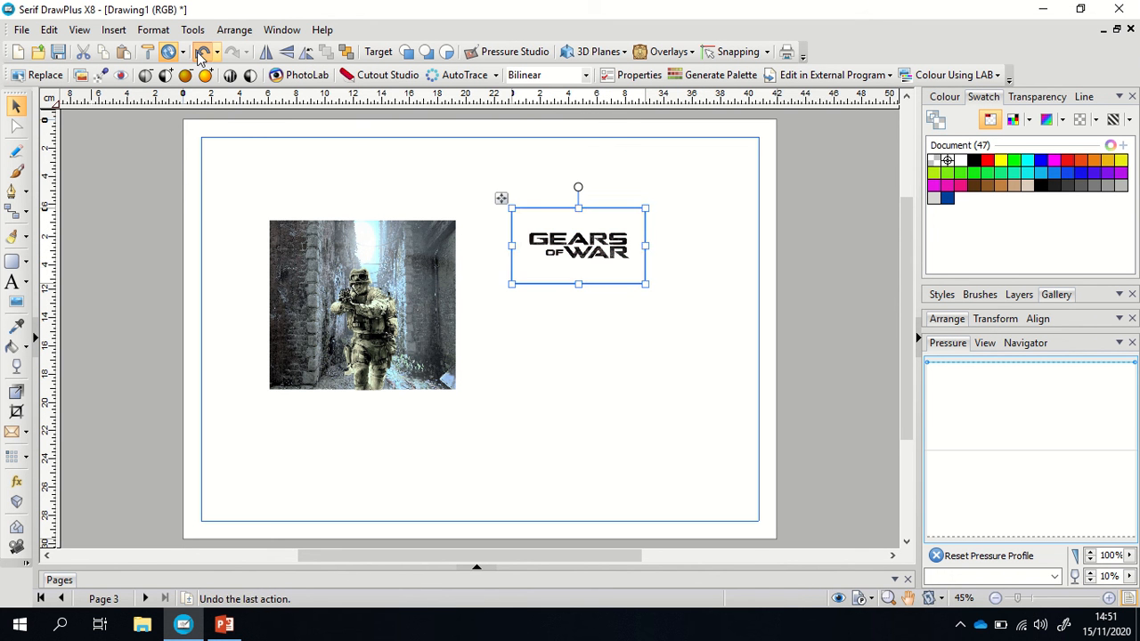
- Convert the Gears of War logo to vector shapes with AutoTrace, using the Logo Image Trace profile at its default settings
click(647, 412)
click(604, 250)
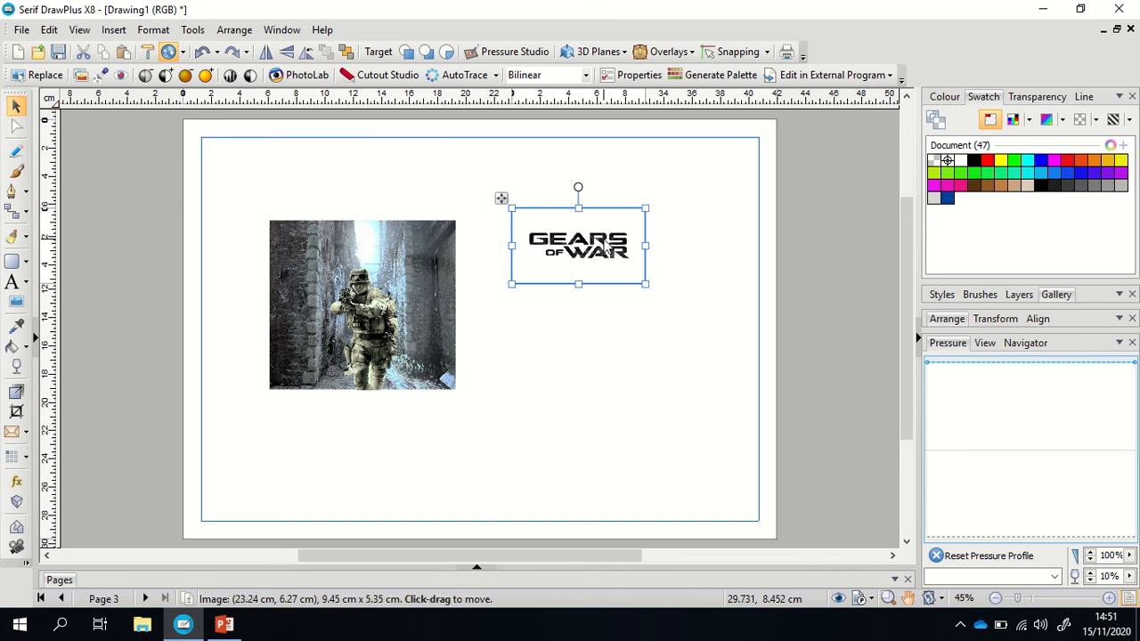
click(477, 79)
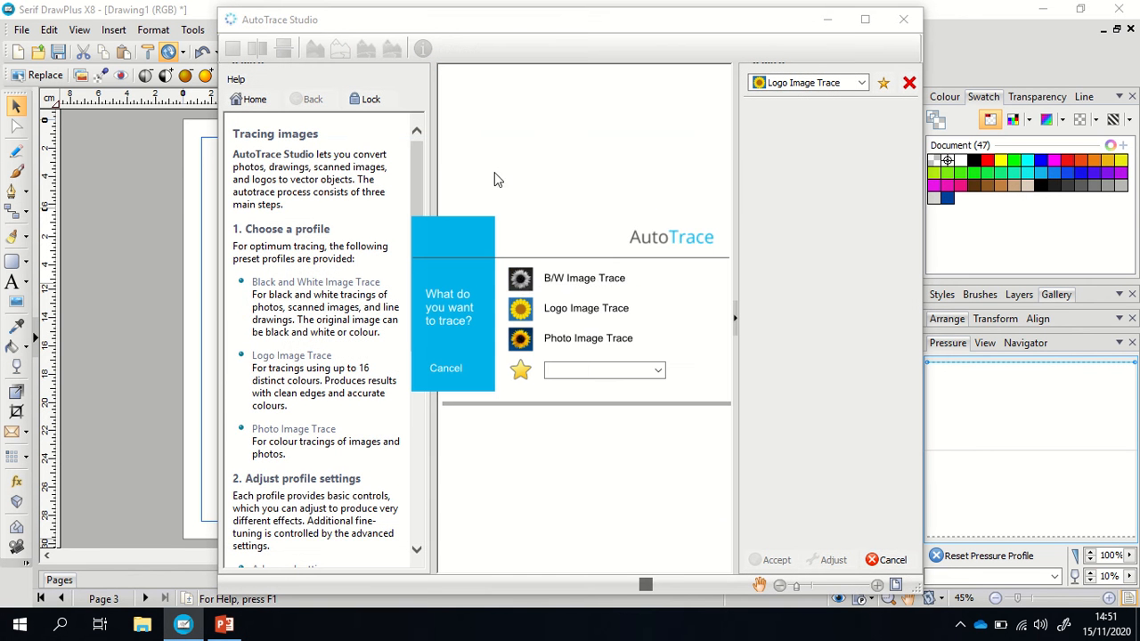
click(599, 305)
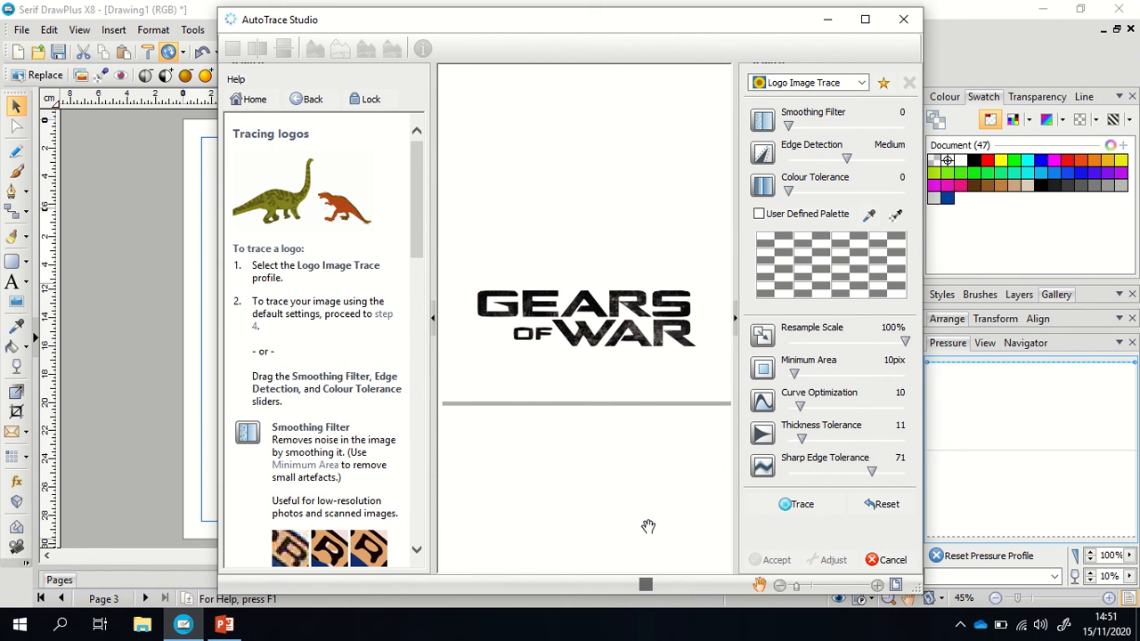
click(801, 505)
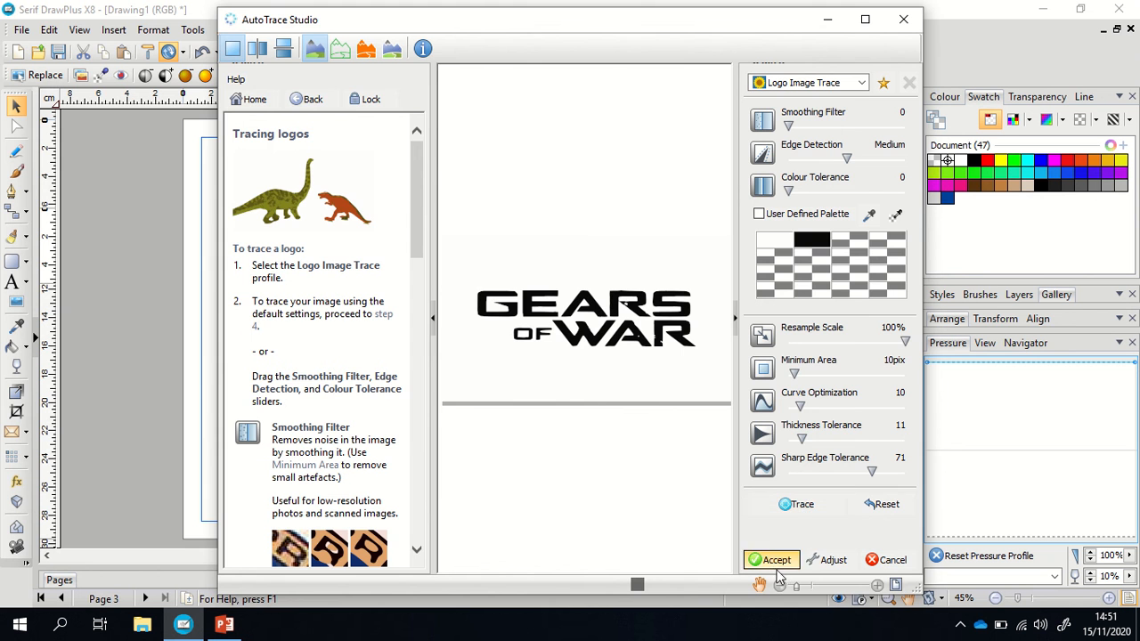
click(777, 563)
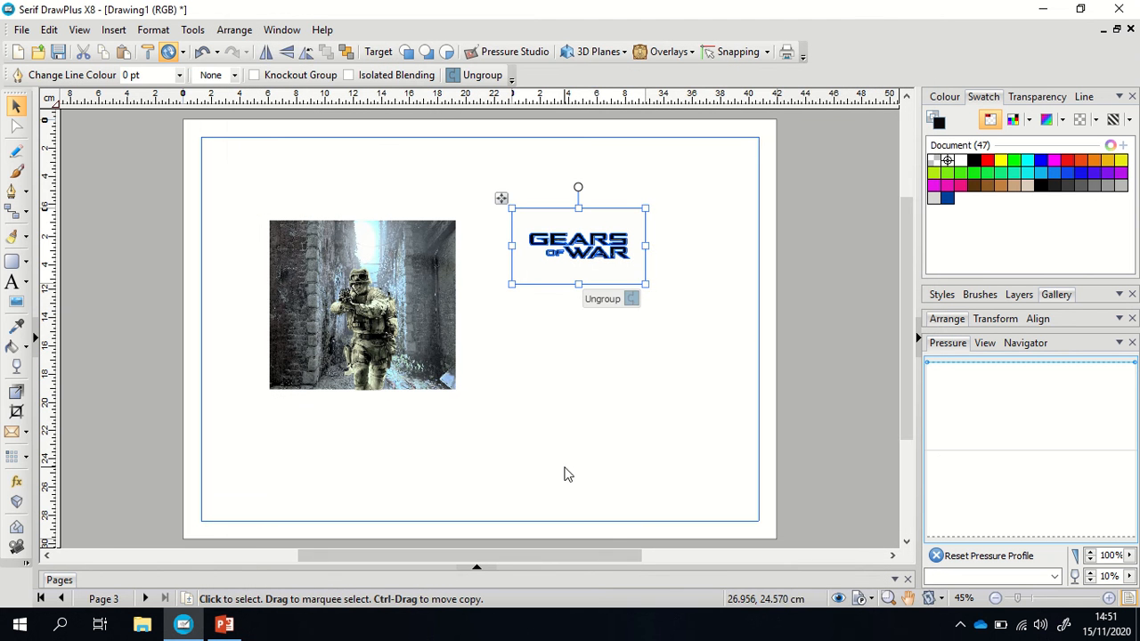
- Ungroup the traced Gears of War logo and delete its white background shape
click(564, 471)
click(528, 267)
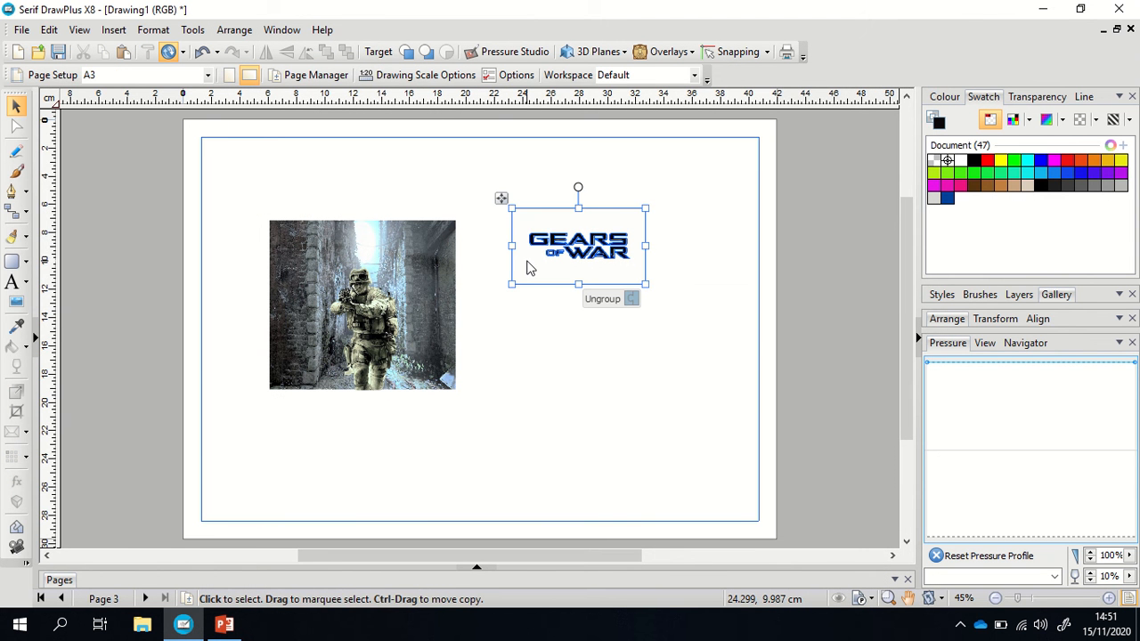
click(630, 298)
drag(547, 279, 325, 398)
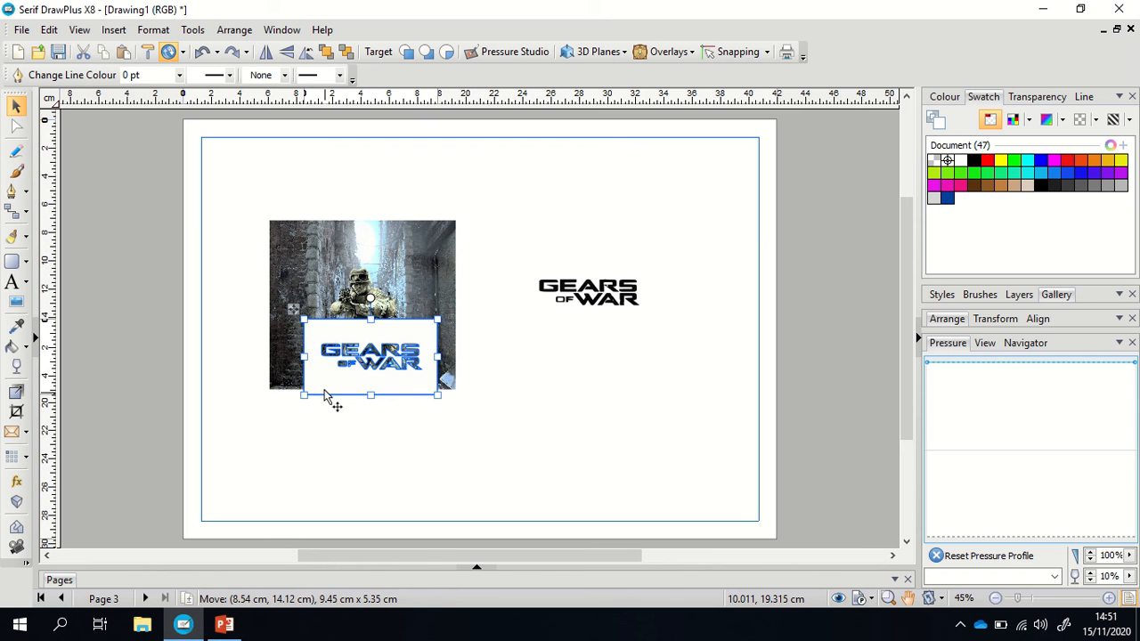
key(Delete)
- Select all the traced Gears of War letter shapes and fill them white
drag(520, 241, 729, 344)
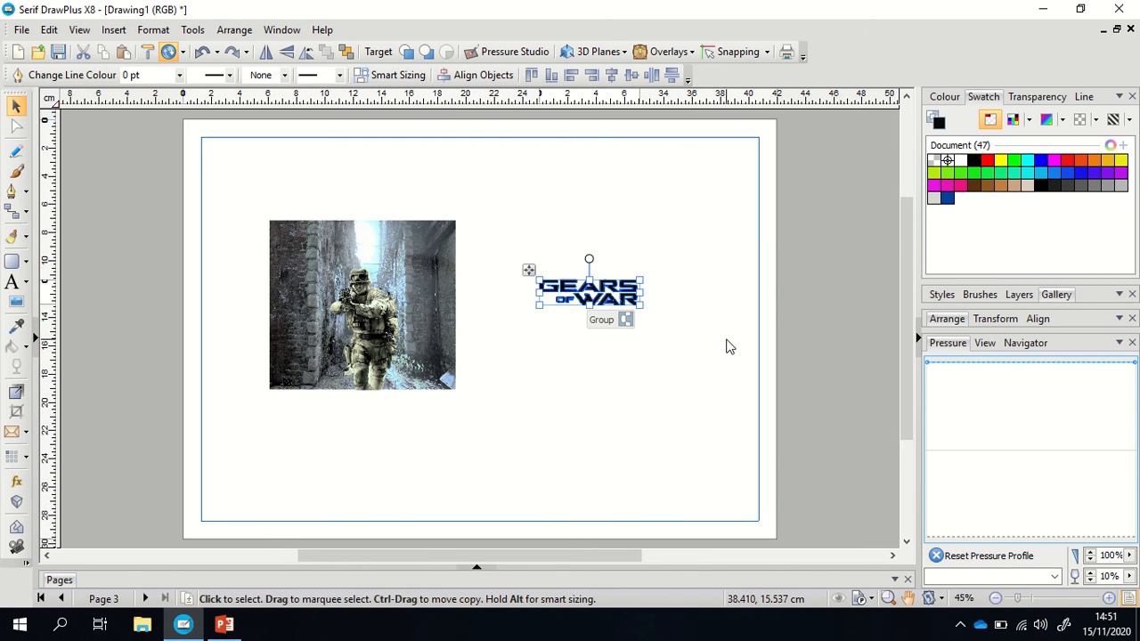
click(960, 163)
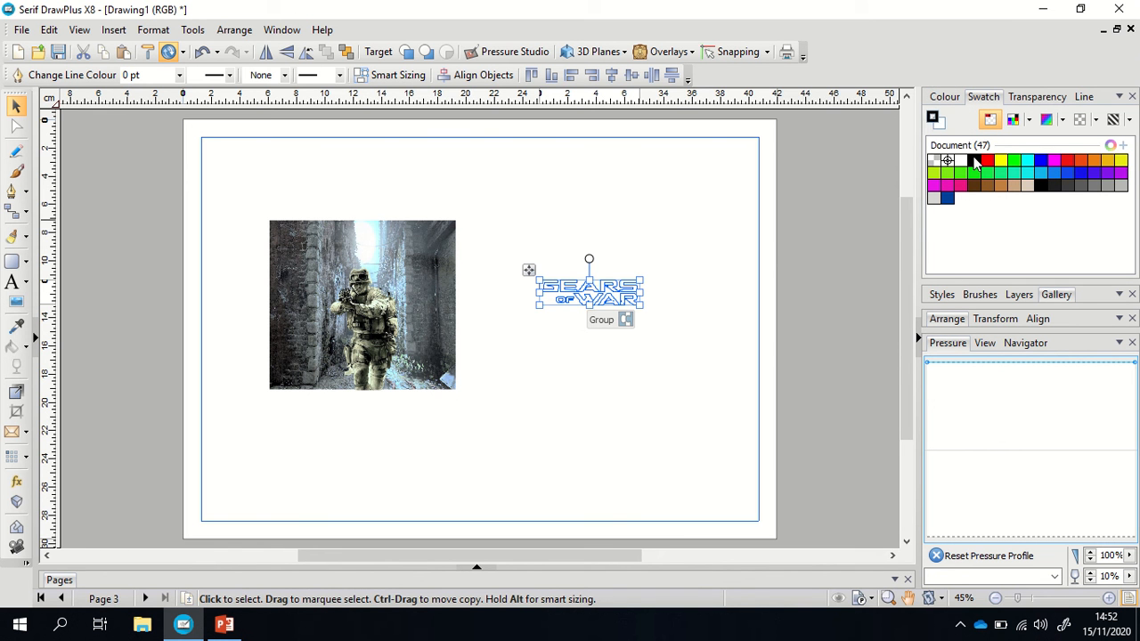
- Give the white Gears of War letter shapes a 0.5 pt outline and group them into one object
click(1084, 96)
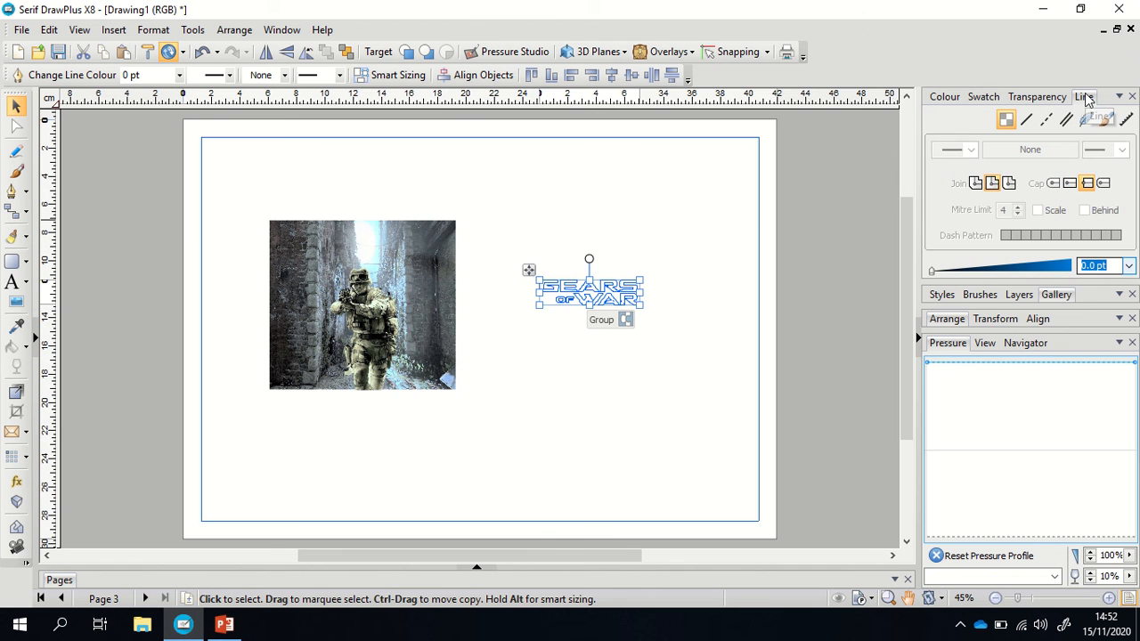
click(1128, 267)
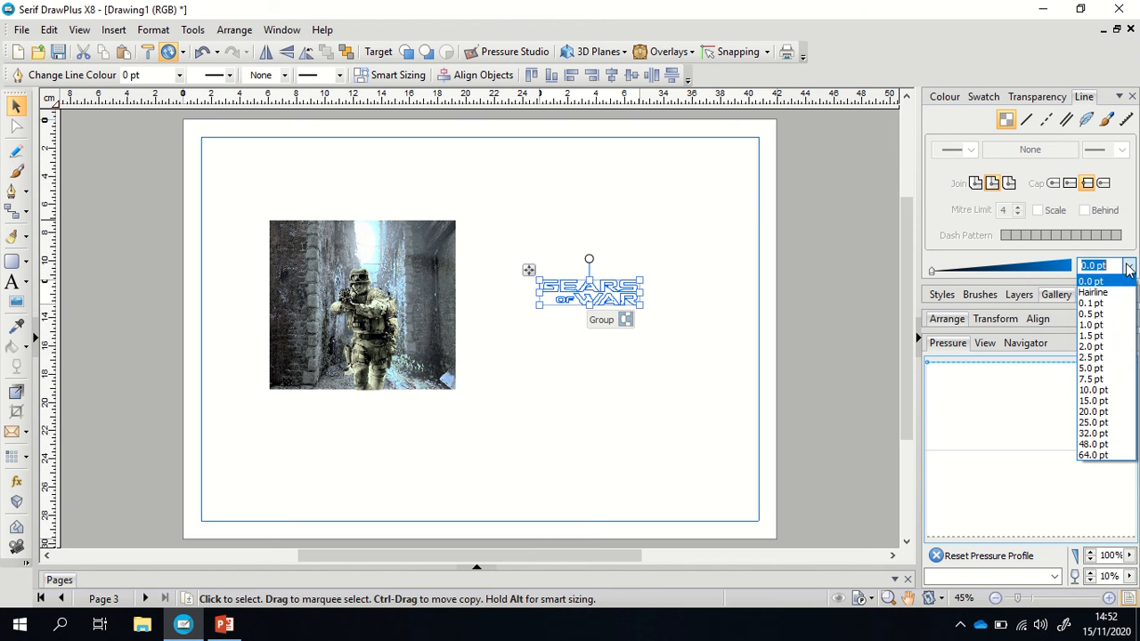
click(1091, 315)
click(725, 427)
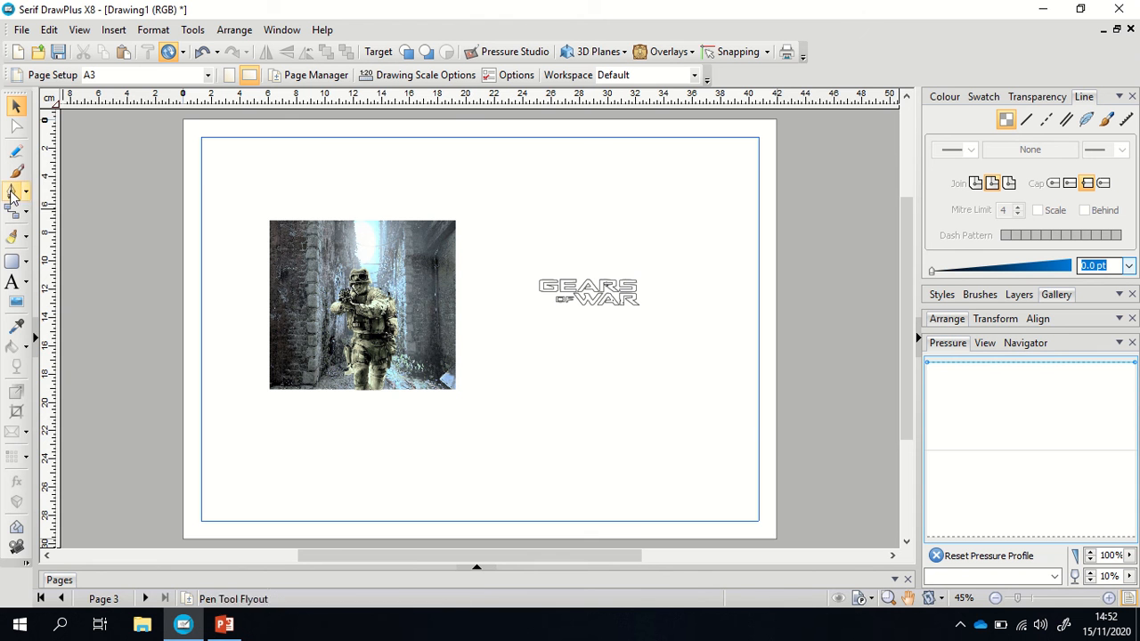
drag(515, 240, 745, 364)
click(614, 320)
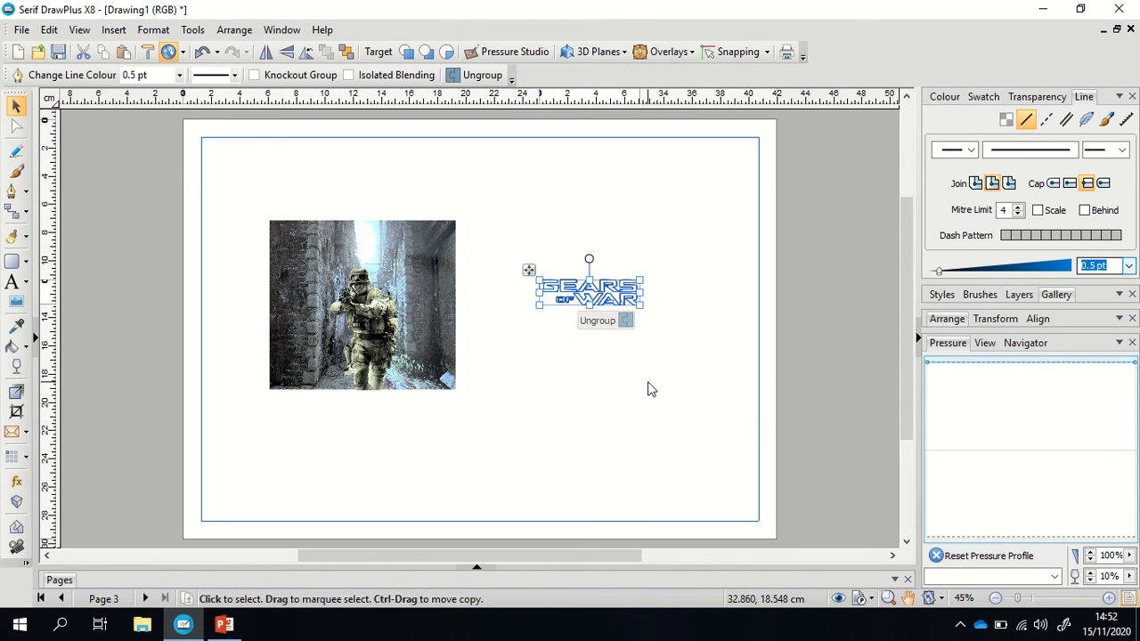
drag(648, 381, 716, 293)
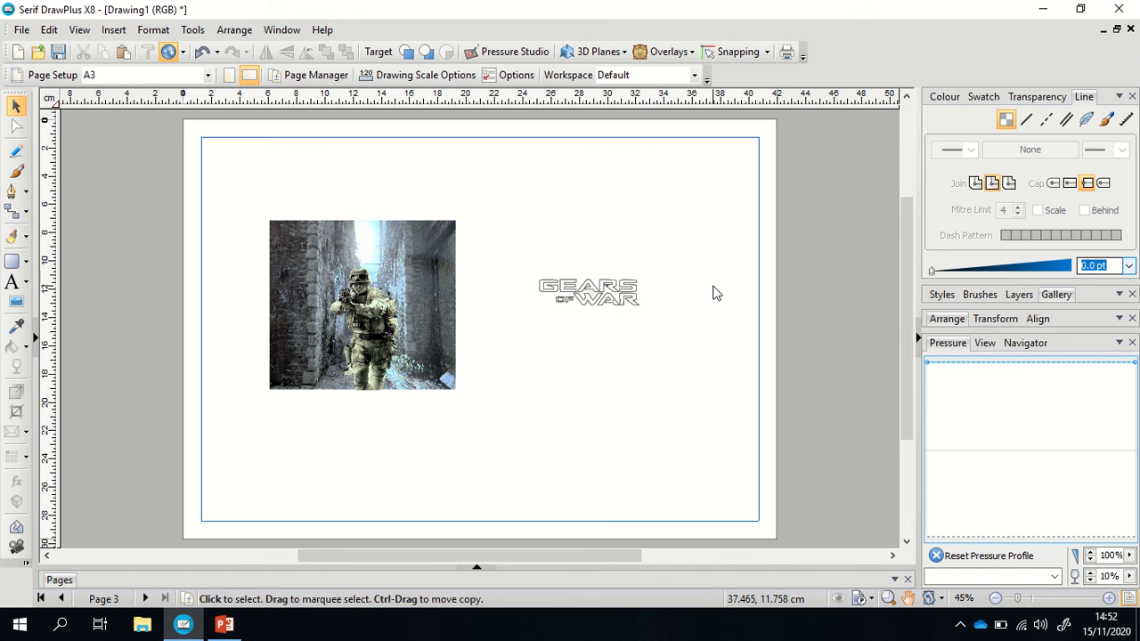
- Move the grouped Gears of War logo onto the upper-left area of the alley picture, above the soldier
key(t)
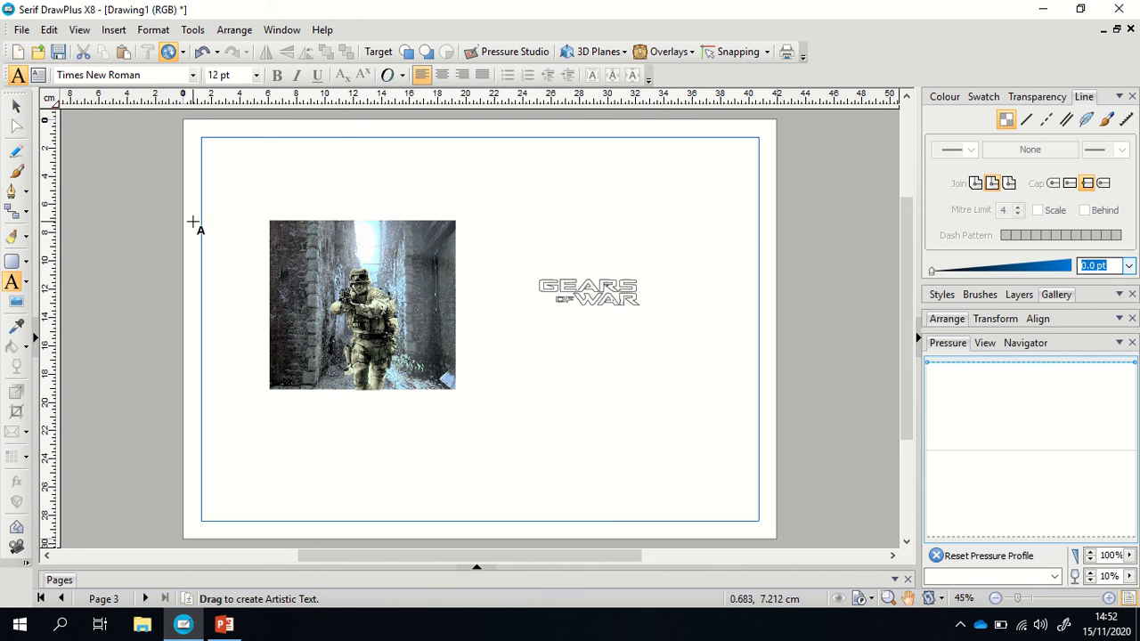
click(16, 105)
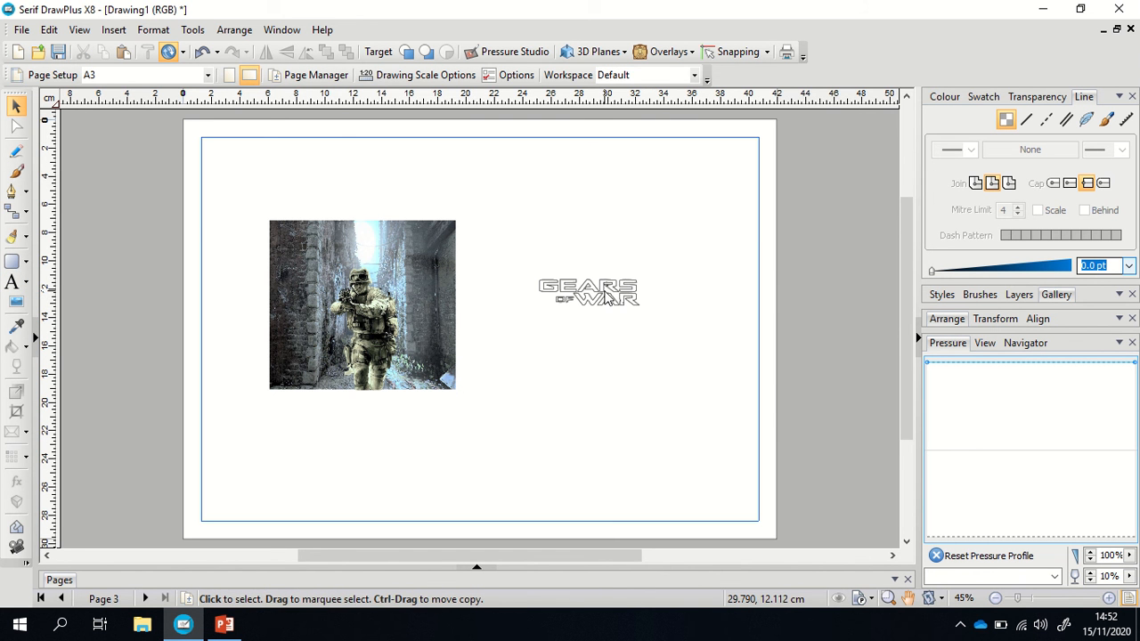
click(605, 298)
drag(606, 298, 342, 252)
click(636, 283)
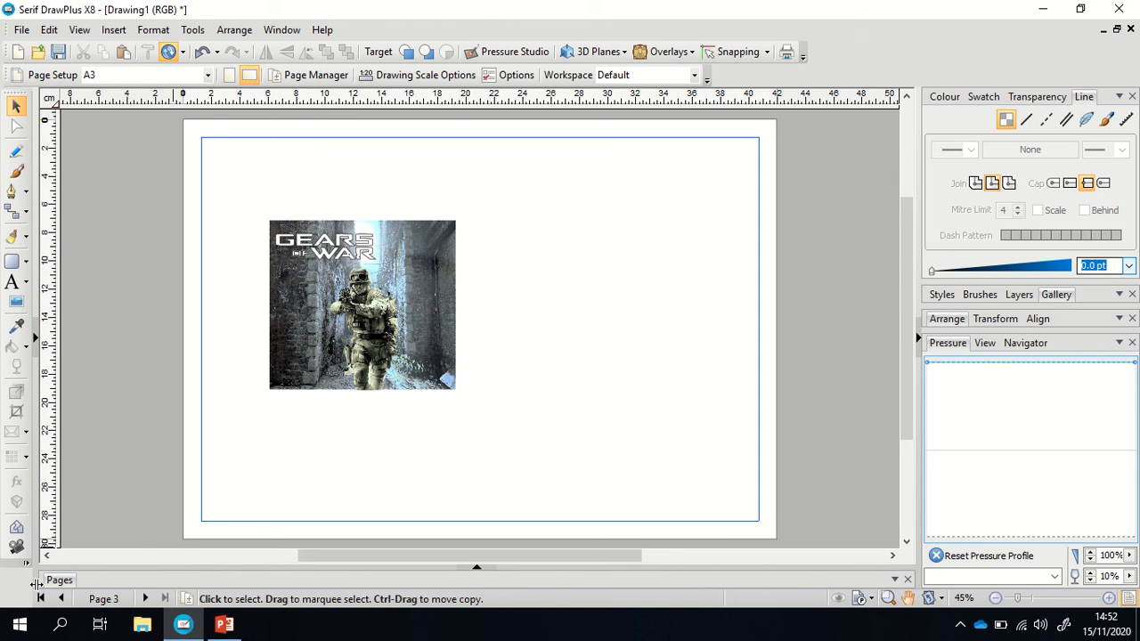
- Copy the blue PlayStation logo image from page 1
click(60, 599)
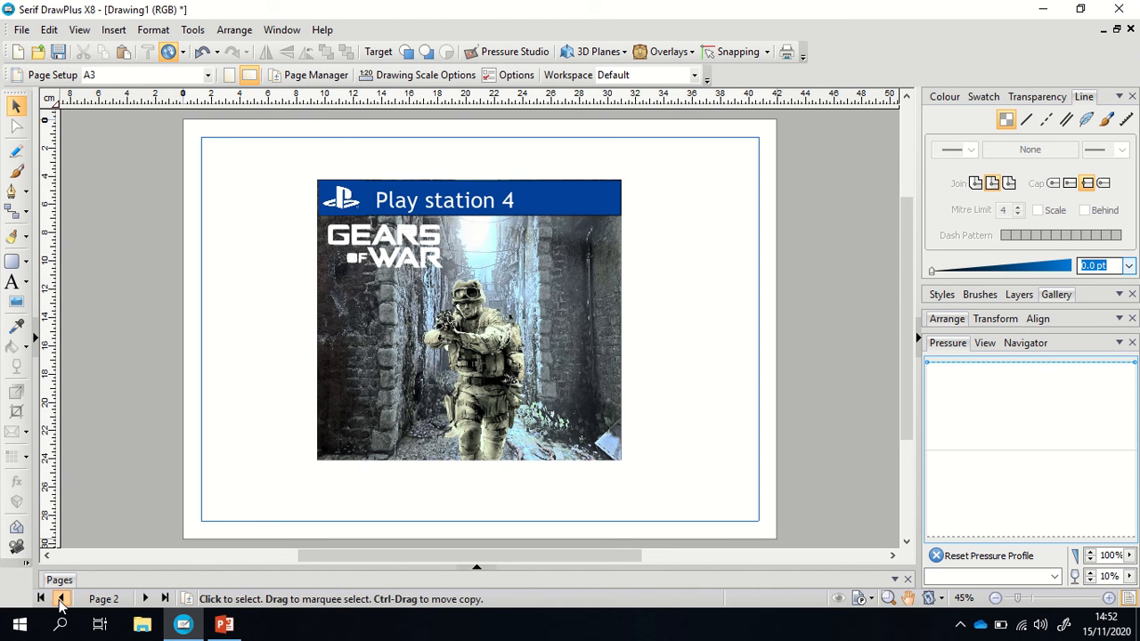
click(60, 599)
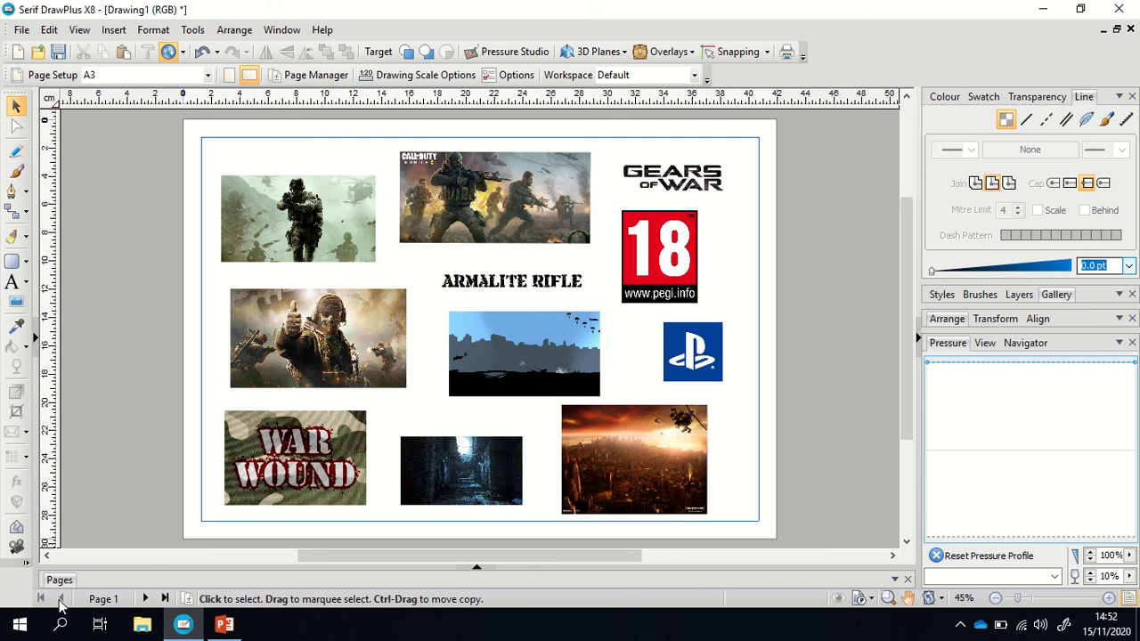
click(695, 356)
right_click(695, 356)
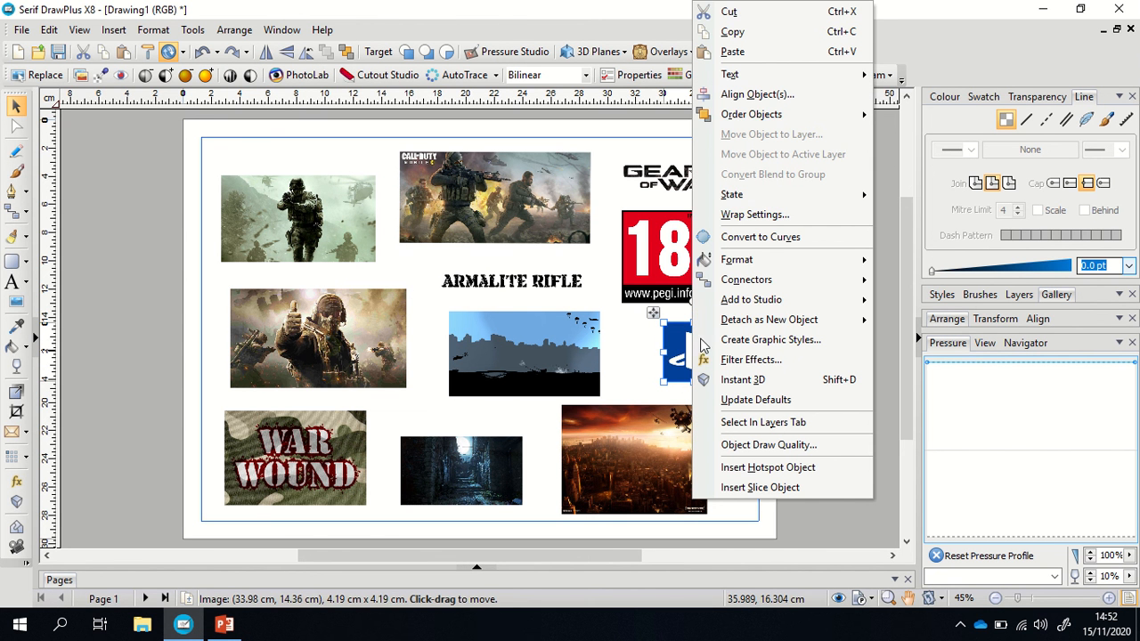
click(777, 40)
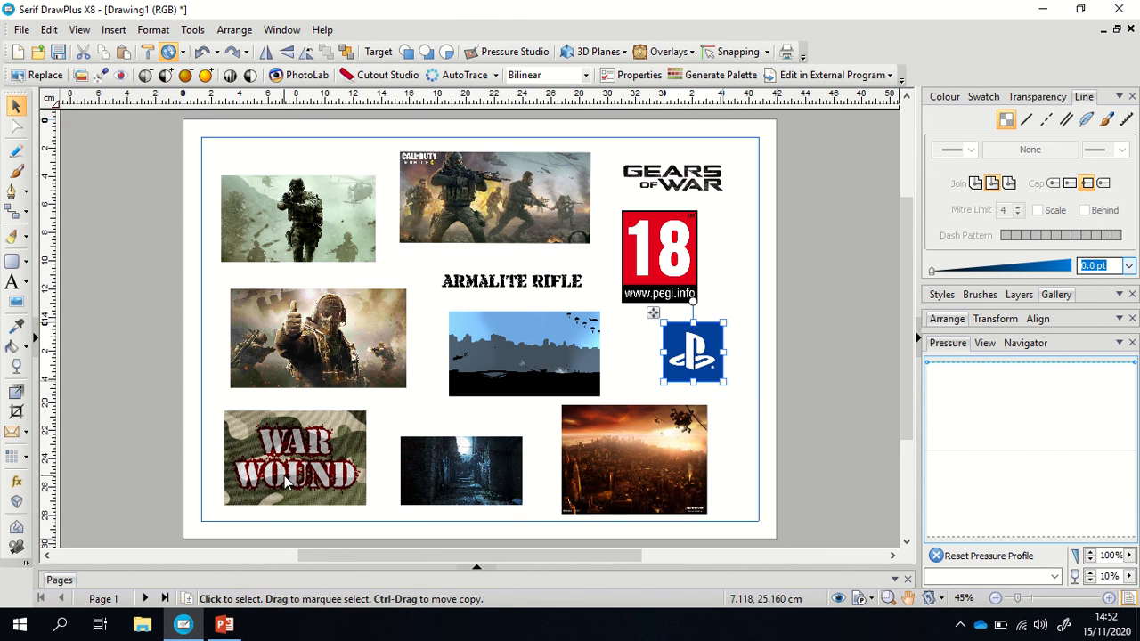
- Paste the PlayStation logo on page 3 and move it into the blank area beside the game cover
mouse_move(234, 624)
click(144, 598)
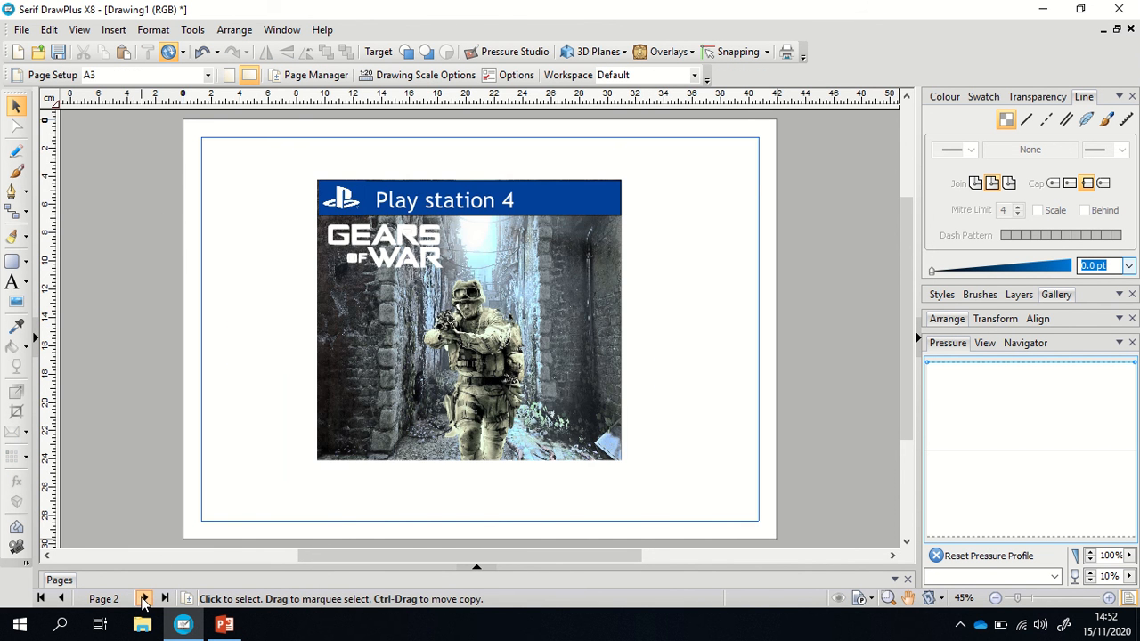
click(144, 601)
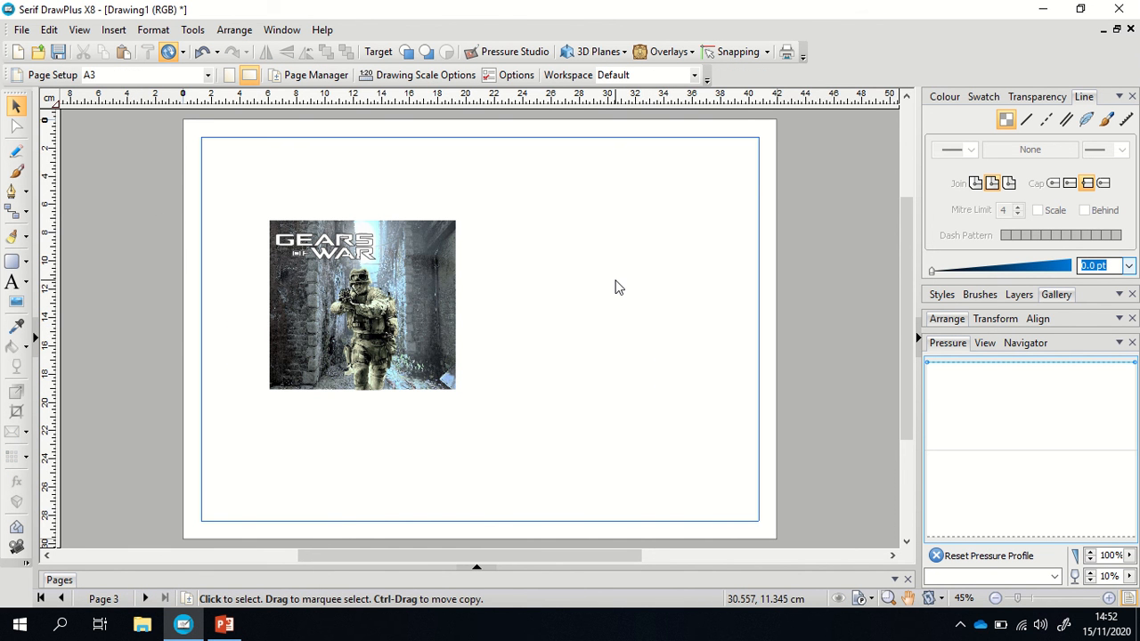
key(ctrl+v)
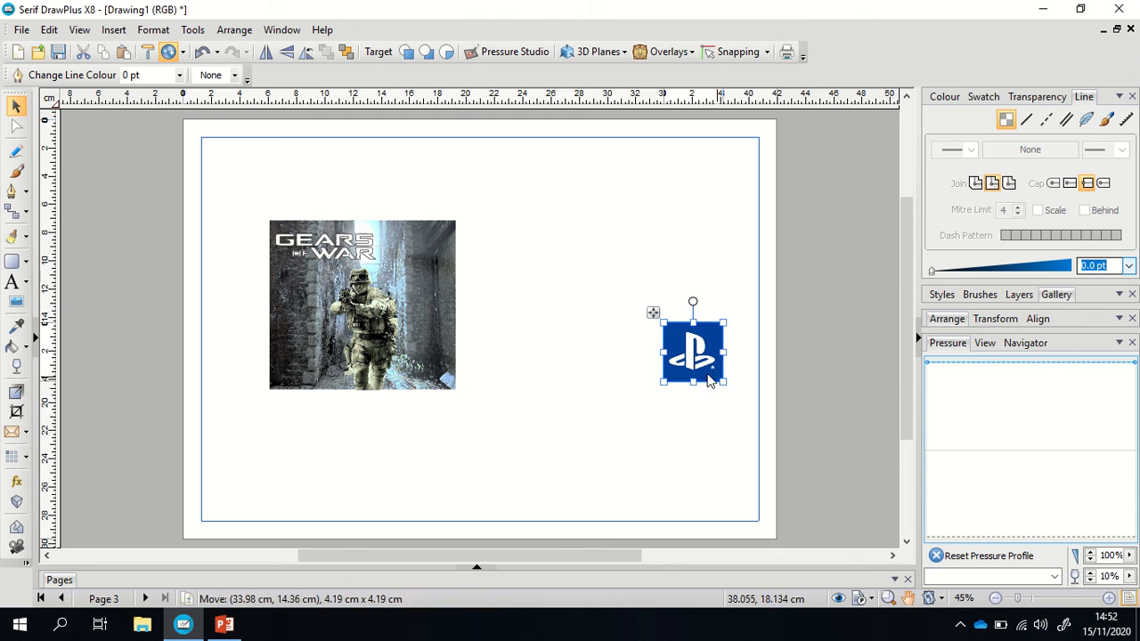
drag(683, 375, 562, 312)
click(631, 453)
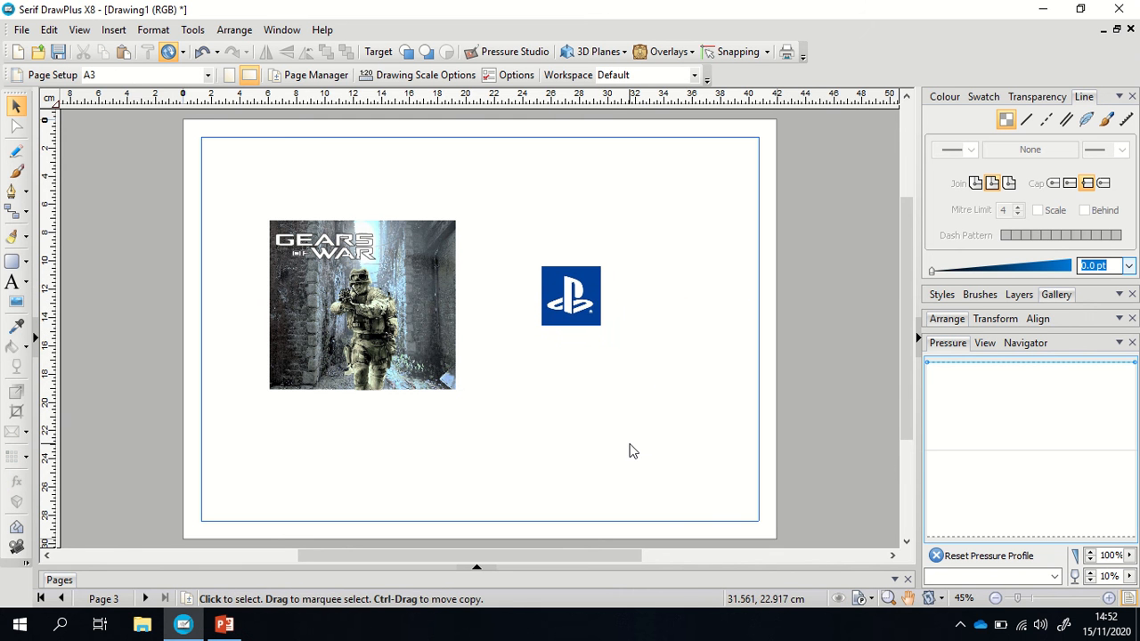
- Draw a Quick Rectangle about 21 cm wide and 4.6 cm tall below the PlayStation logo, with a black outline
click(11, 264)
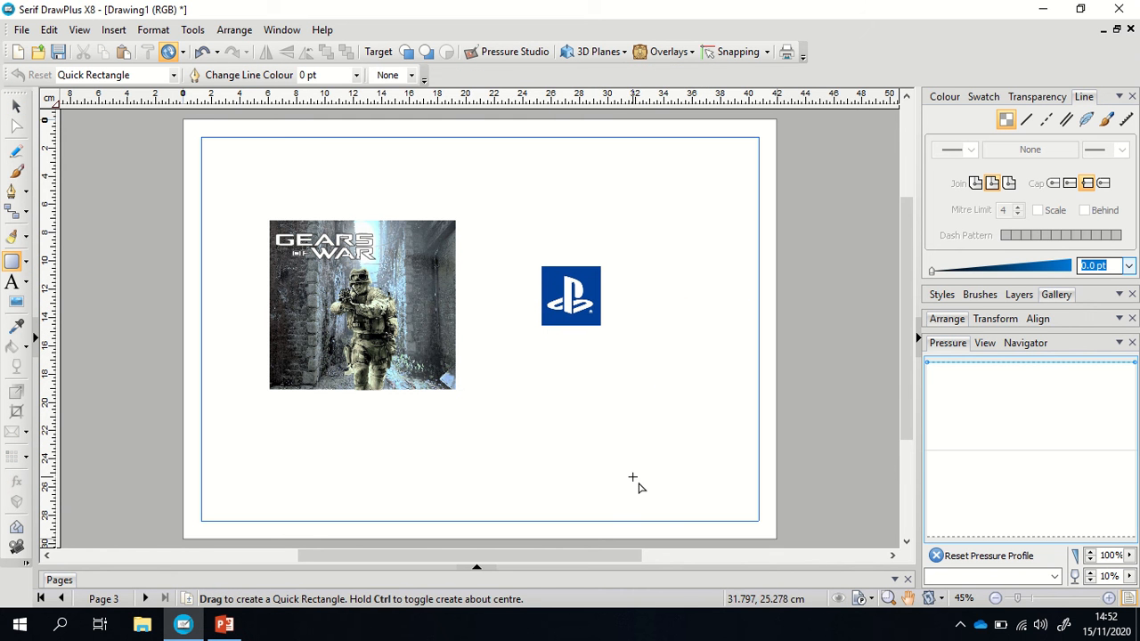
drag(536, 371, 841, 435)
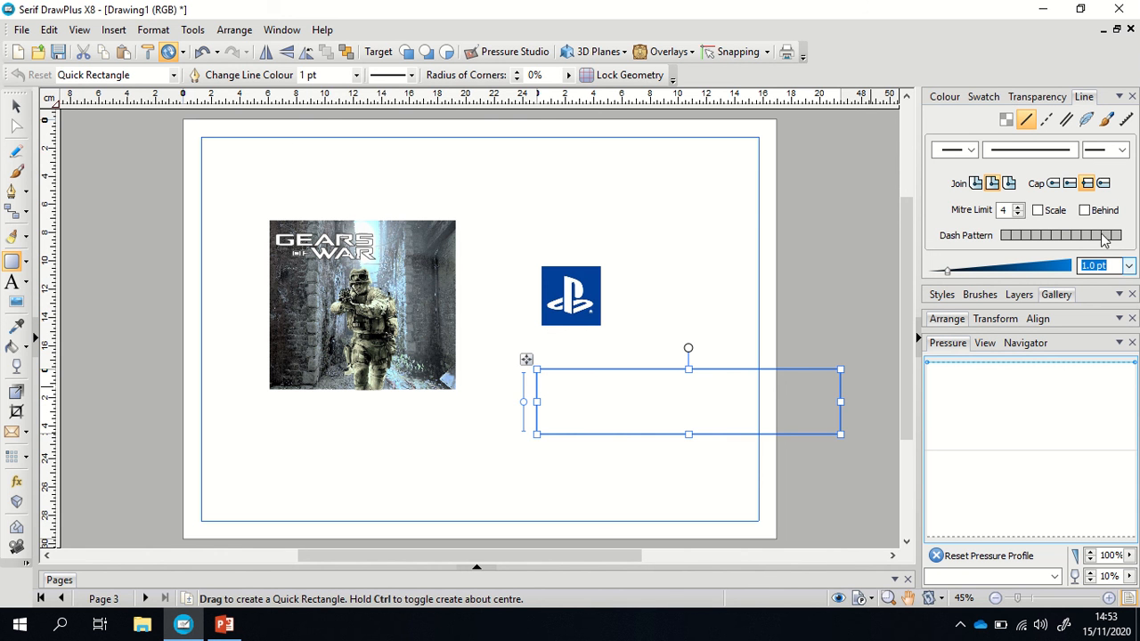
click(988, 98)
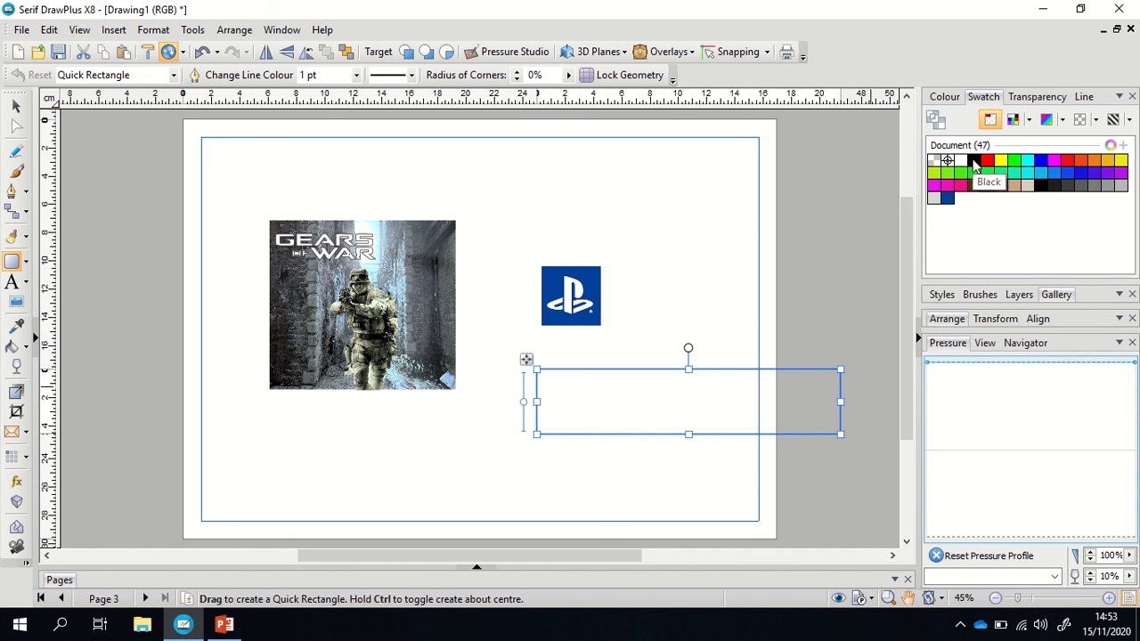
click(973, 162)
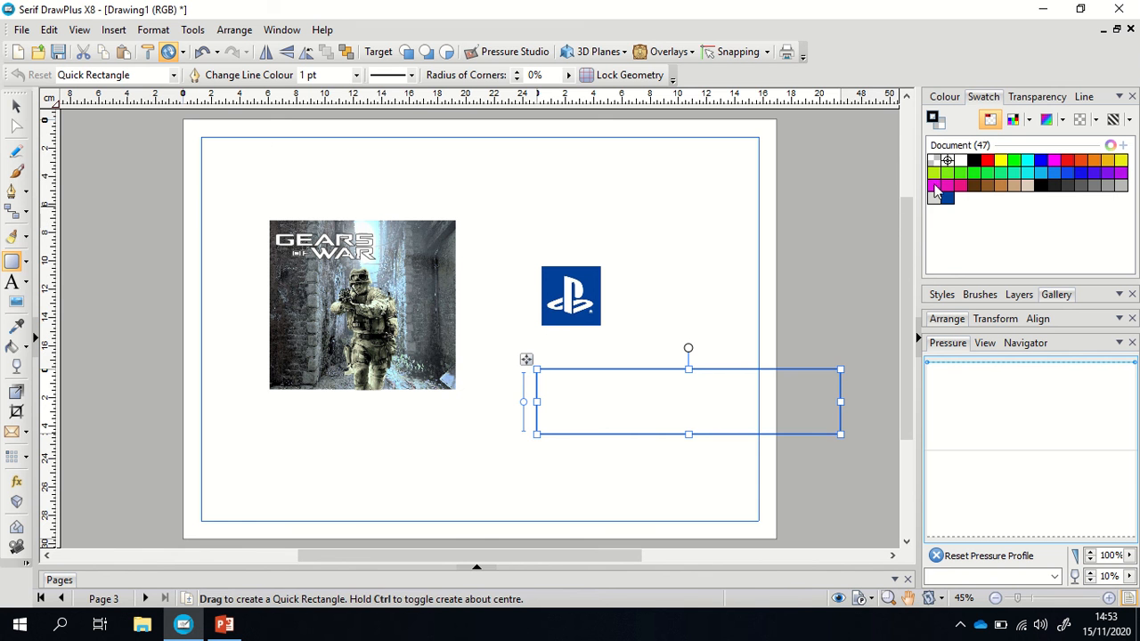
- Move the PlayStation logo into the left end of the rectangle and stretch it to the rectangle's height
click(18, 107)
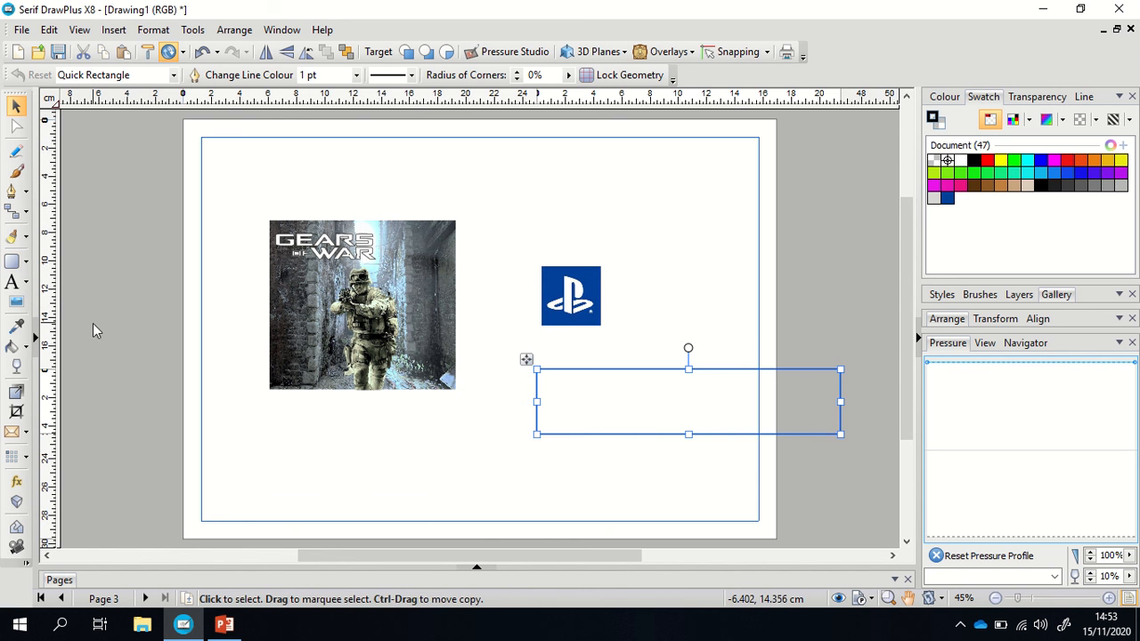
click(92, 323)
drag(588, 312, 566, 430)
click(606, 487)
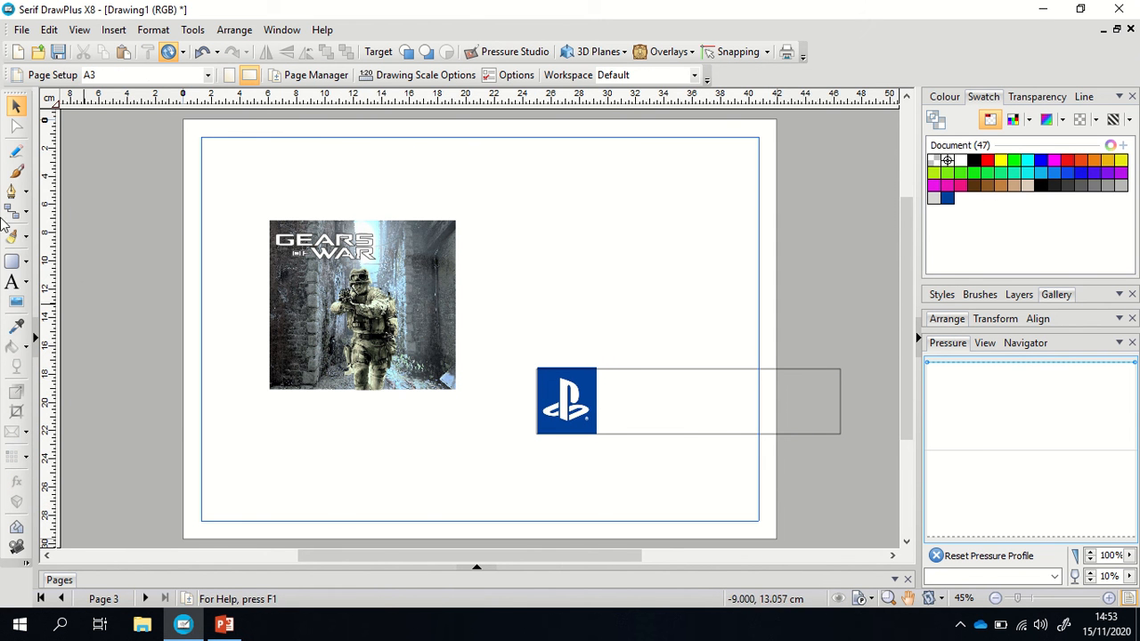
drag(29, 106, 745, 396)
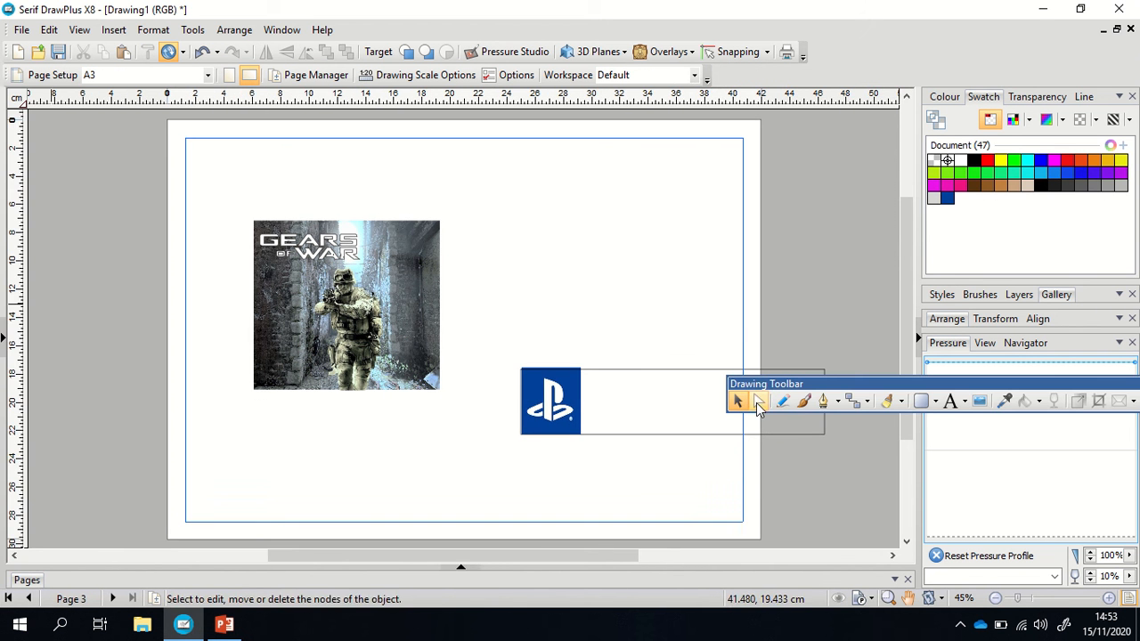
key(m)
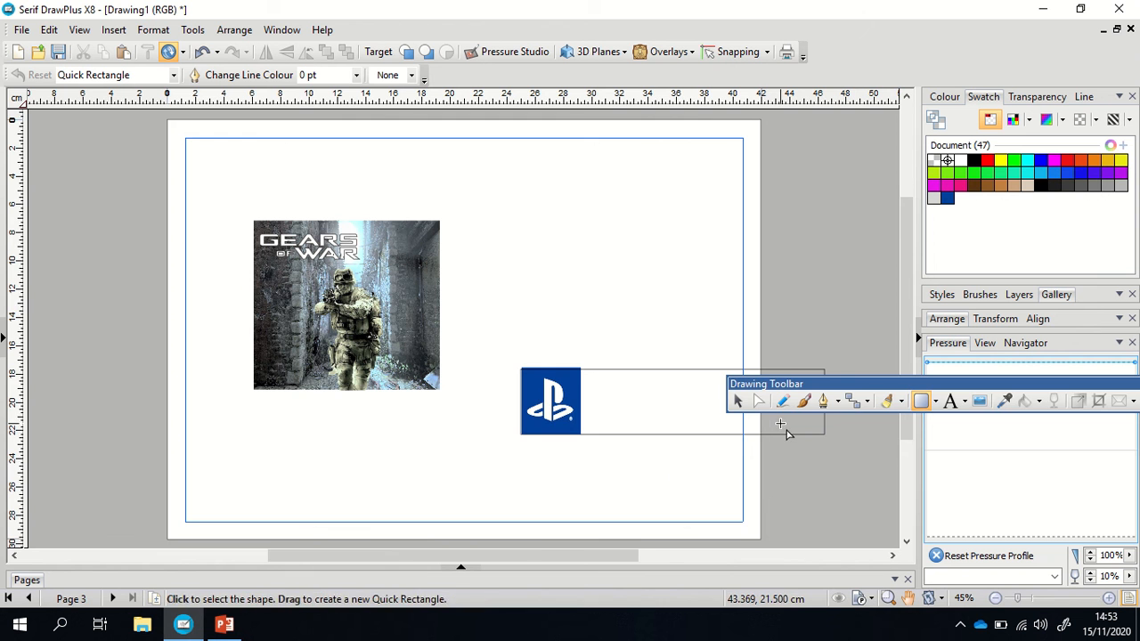
drag(891, 382, 9, 272)
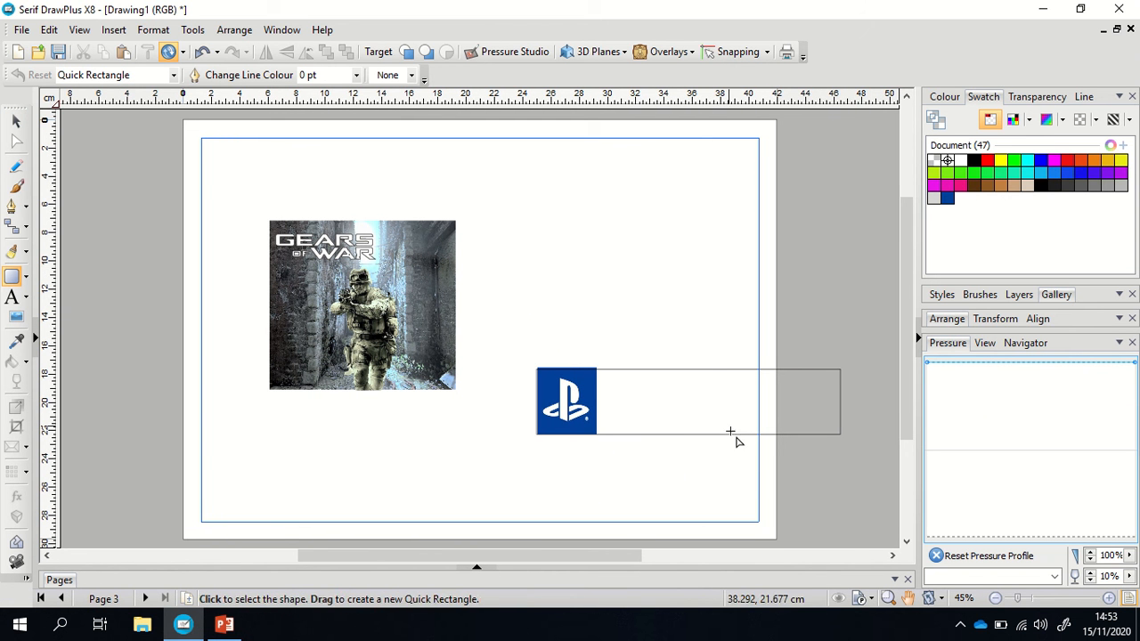
- Colour the rectangle's outline and fill blue and send it behind the PlayStation logo
click(17, 121)
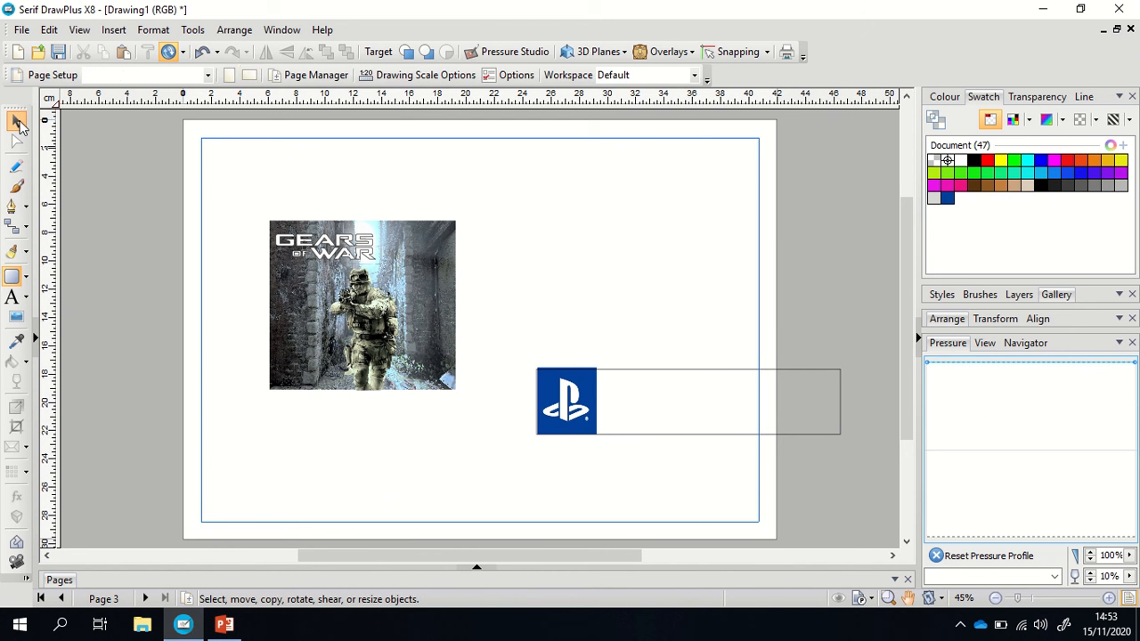
click(677, 431)
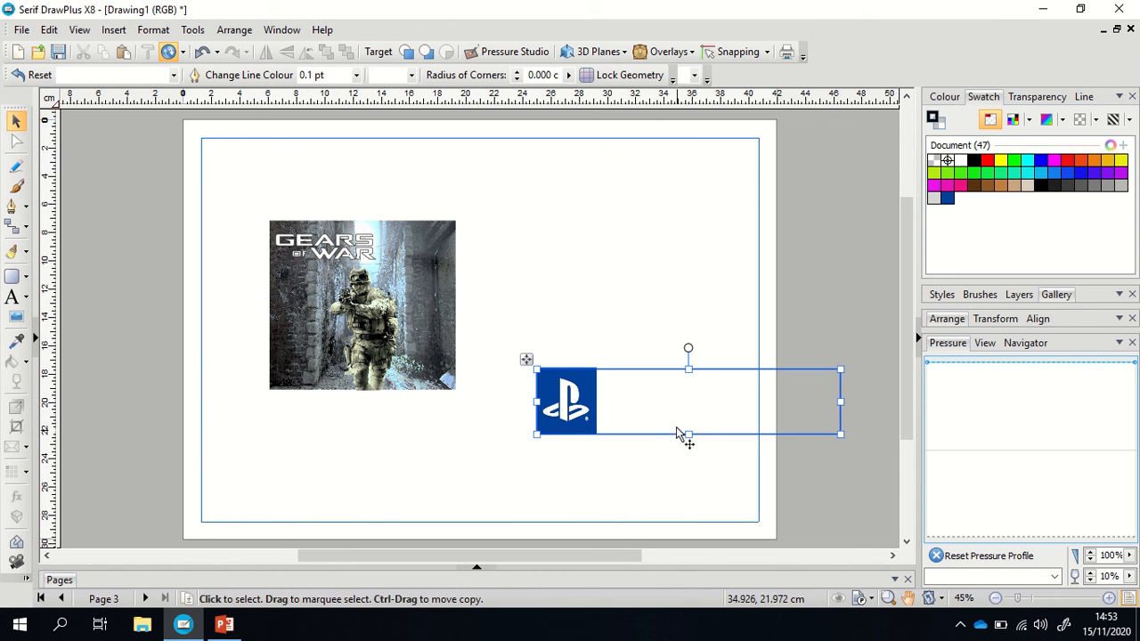
click(1041, 161)
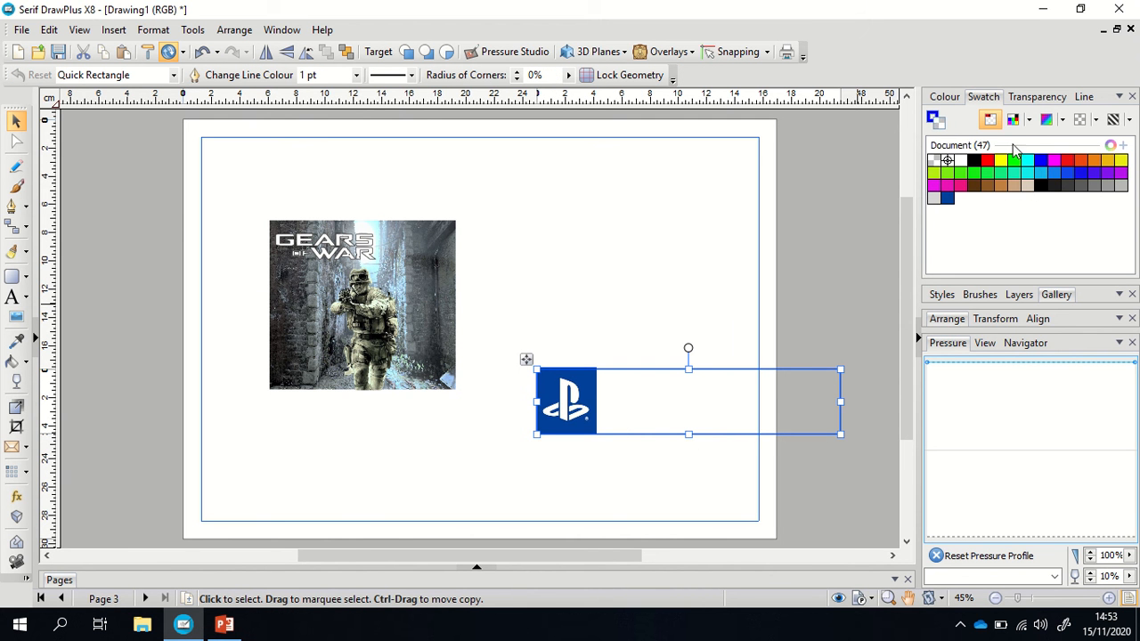
click(1041, 161)
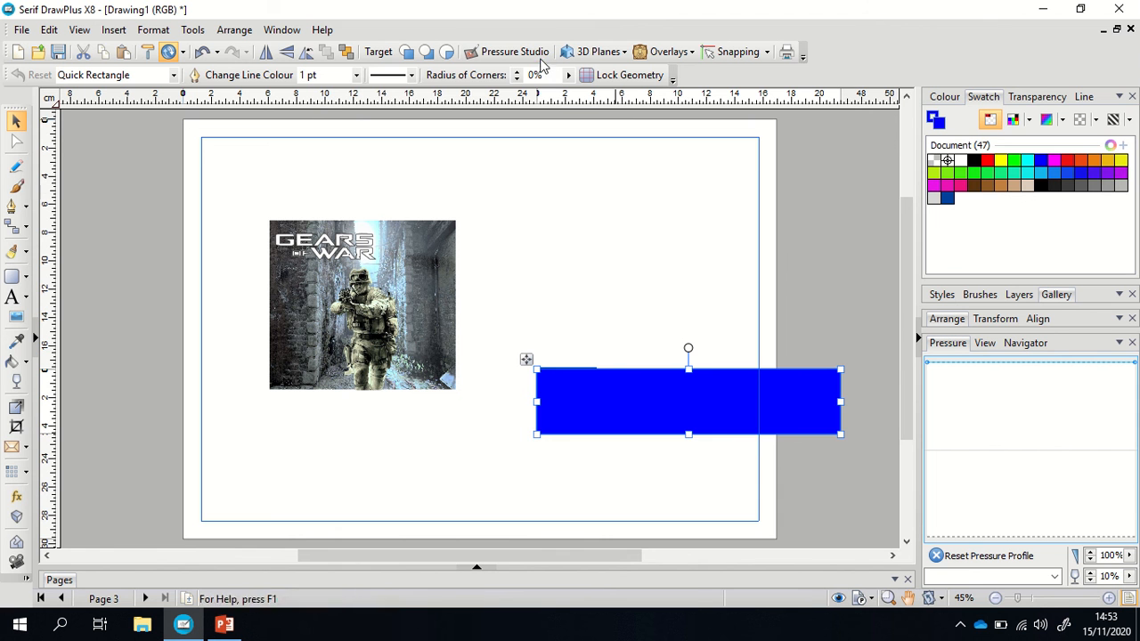
click(345, 51)
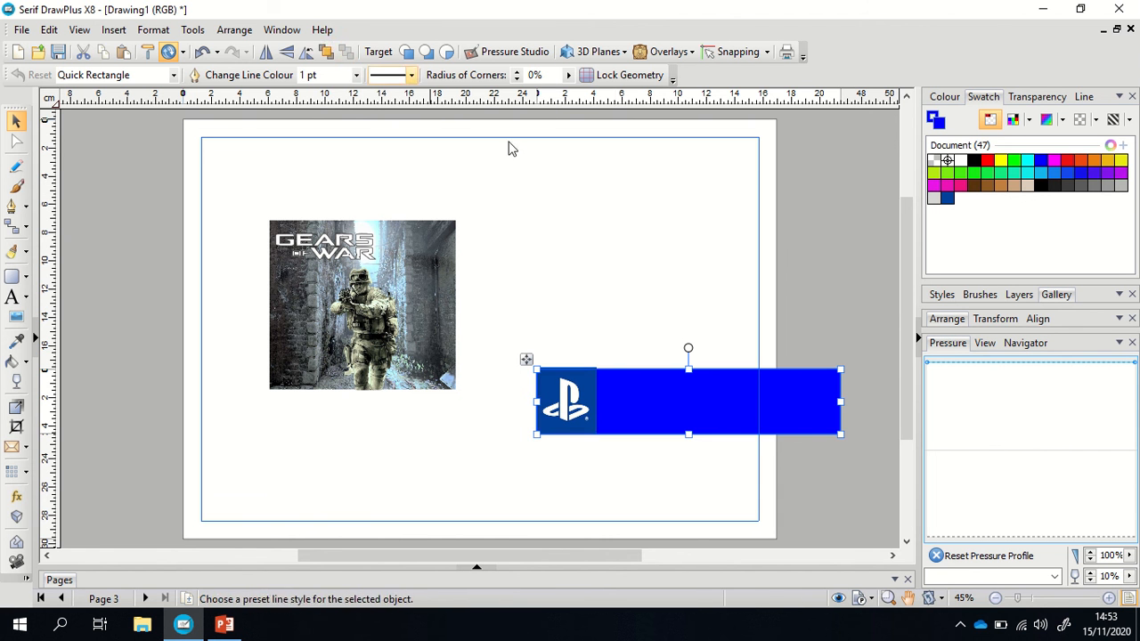
click(693, 236)
drag(691, 229, 669, 258)
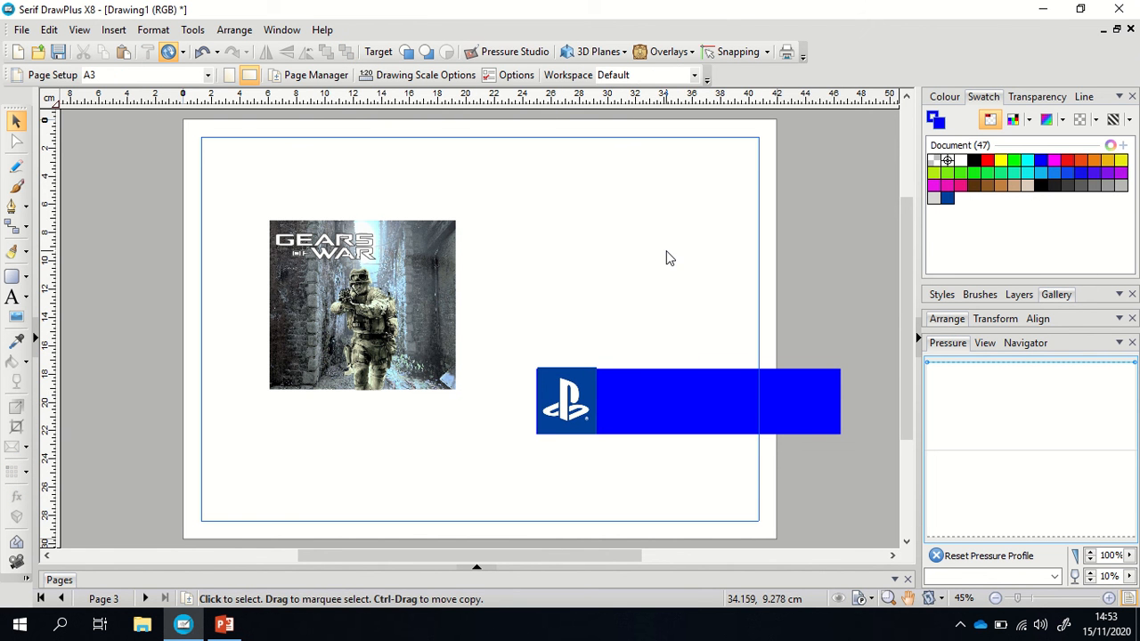
double_click(669, 258)
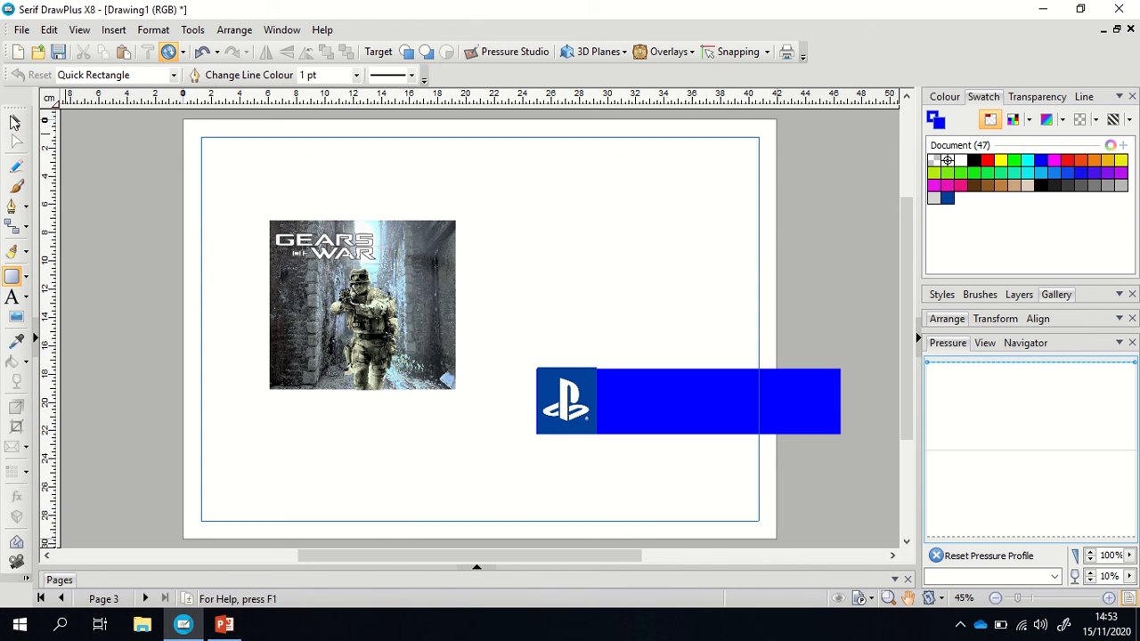
- Reduce the PlayStation logo's height to about 4.5 cm to fit within the blue rectangle
click(15, 122)
click(578, 403)
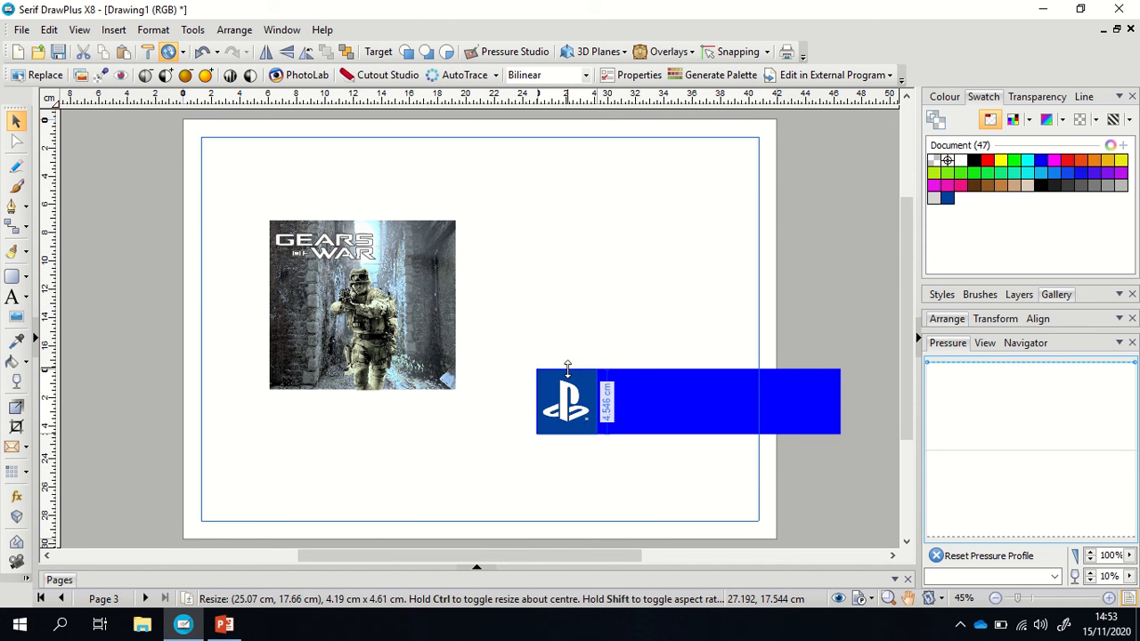
click(585, 323)
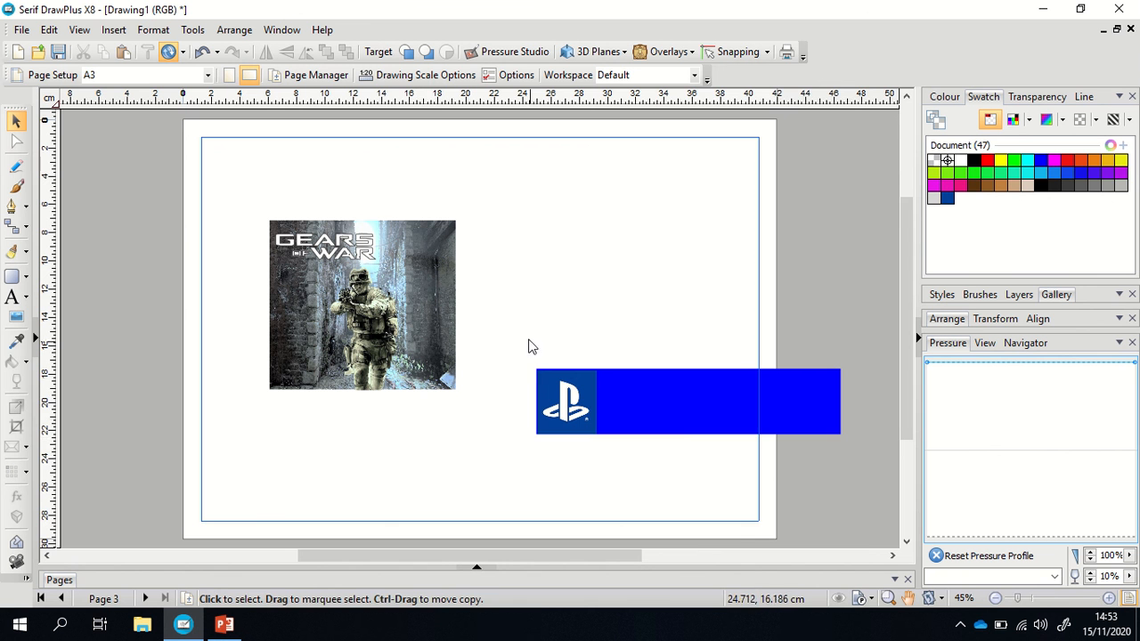
- Sample the dark blue of the PlayStation logo's background and apply it as the blue rectangle's fill
drag(507, 336, 866, 462)
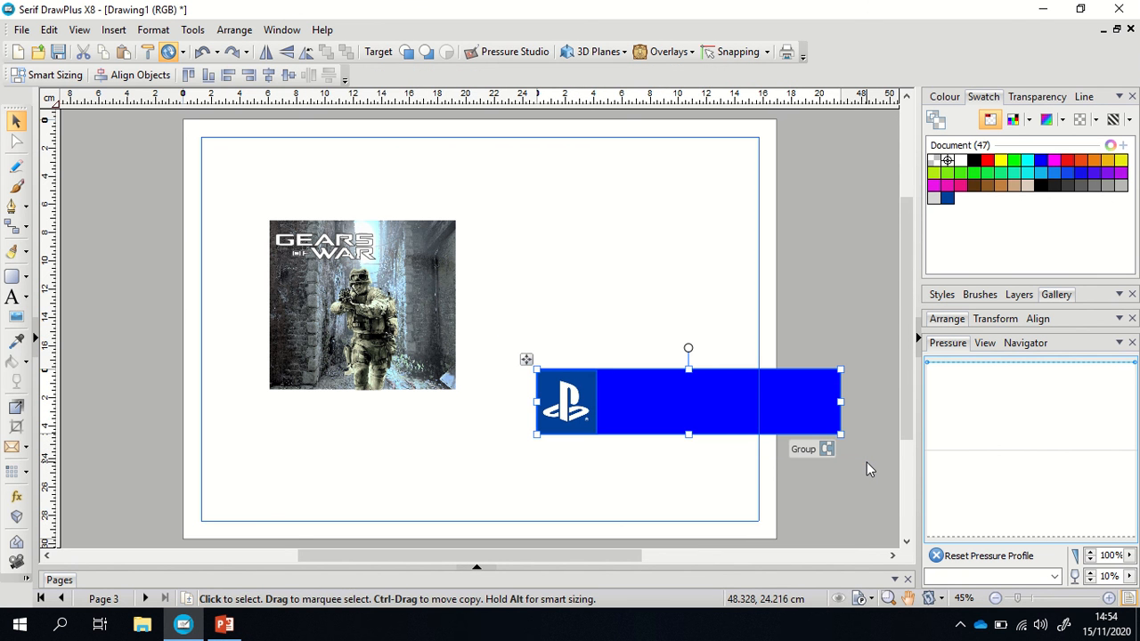
click(734, 507)
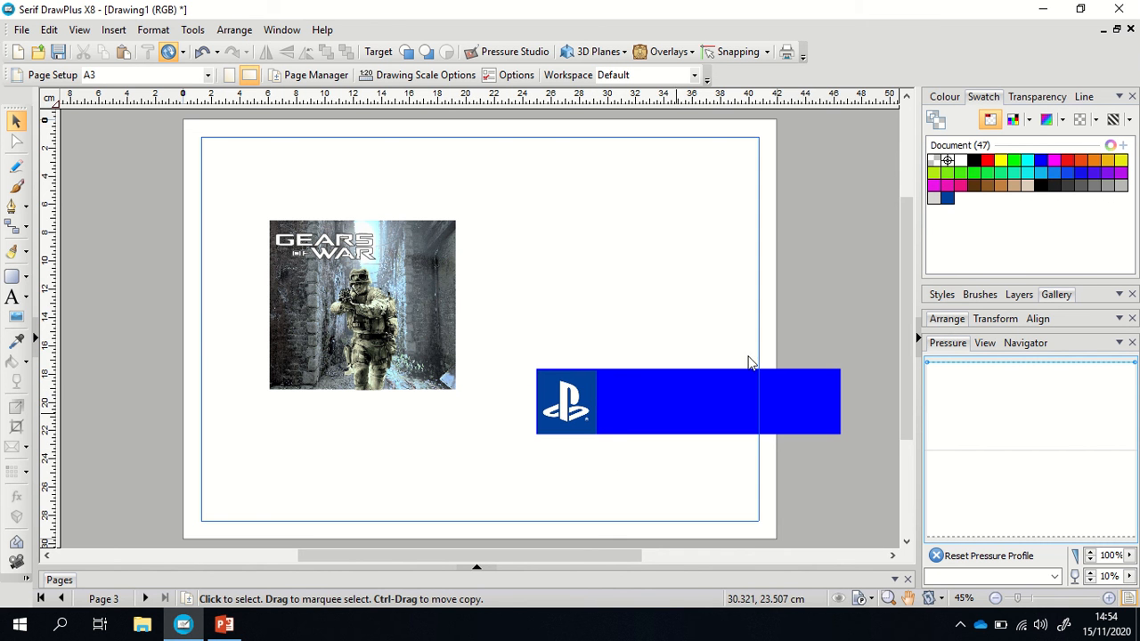
click(947, 97)
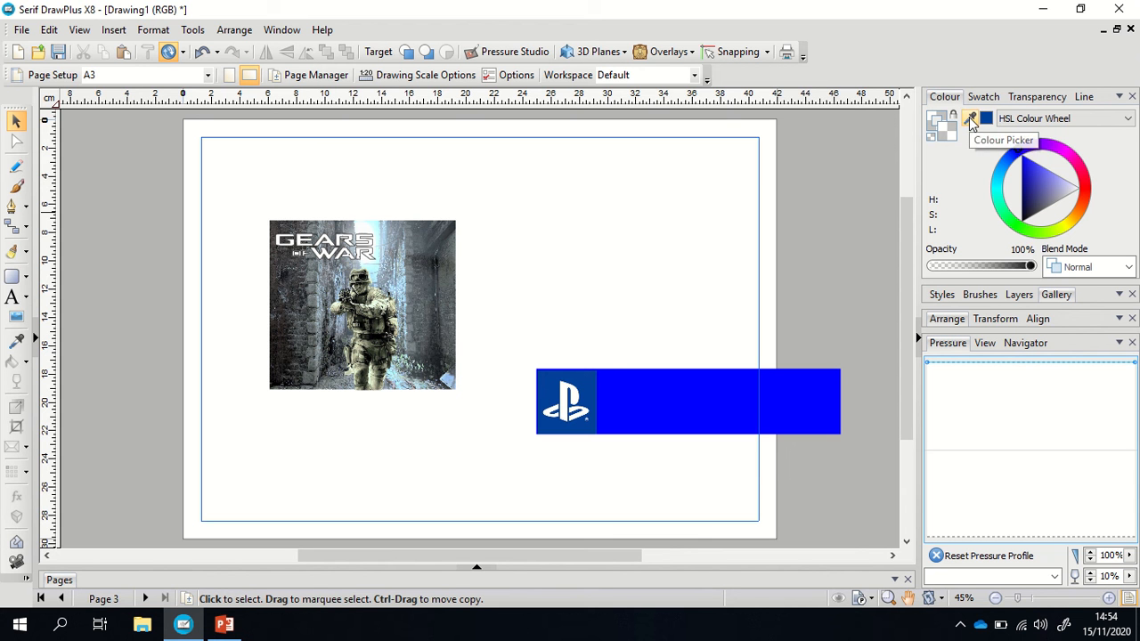
click(970, 118)
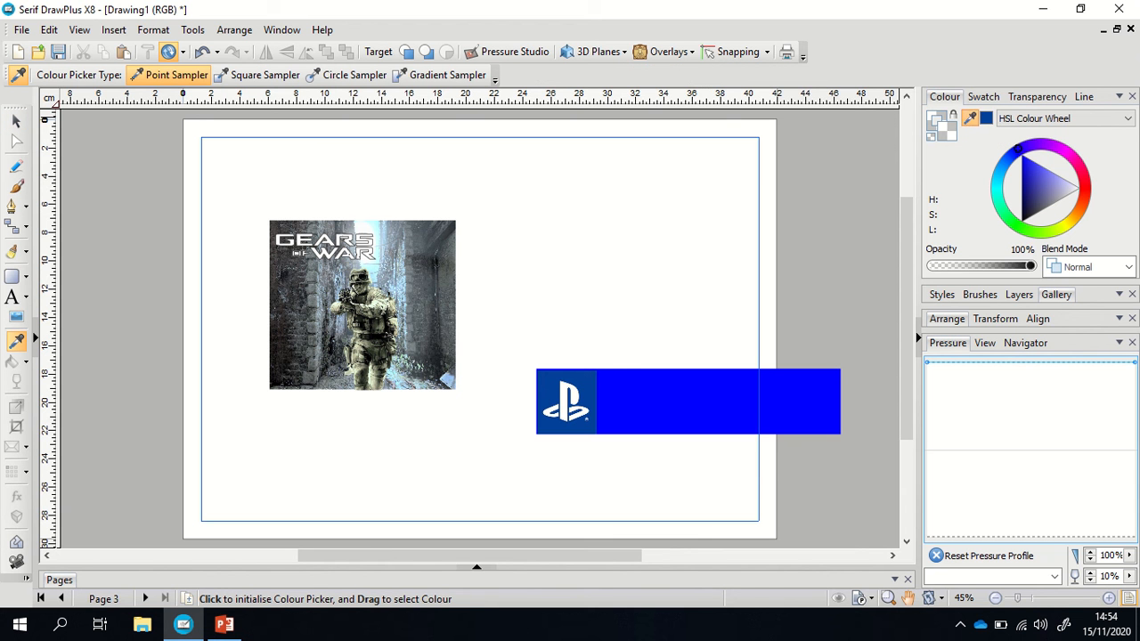
click(586, 380)
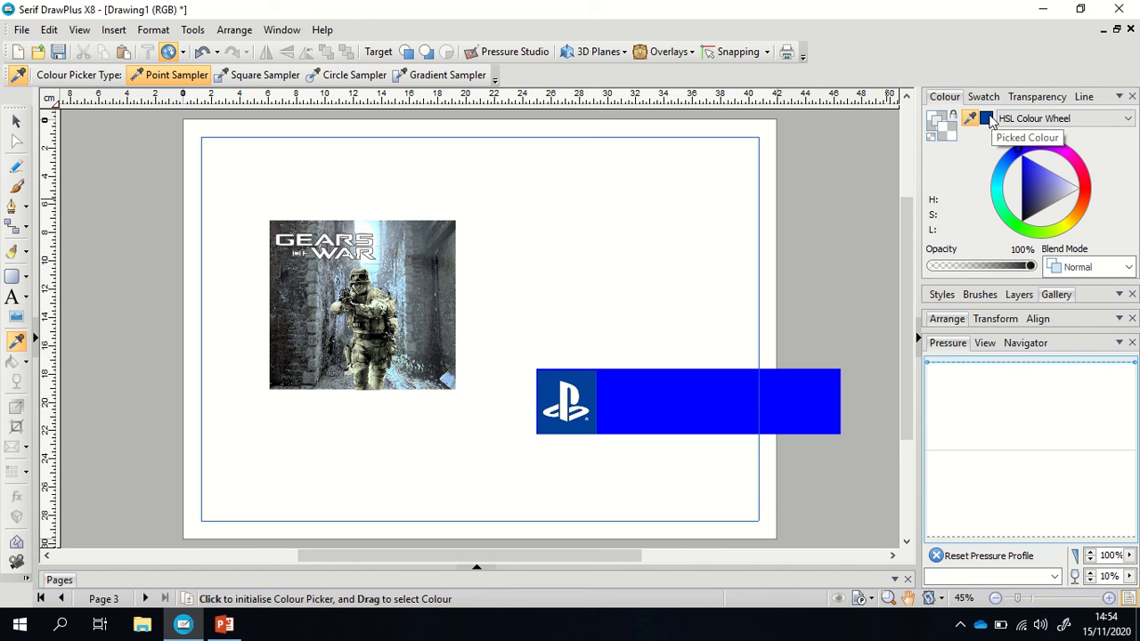
click(986, 120)
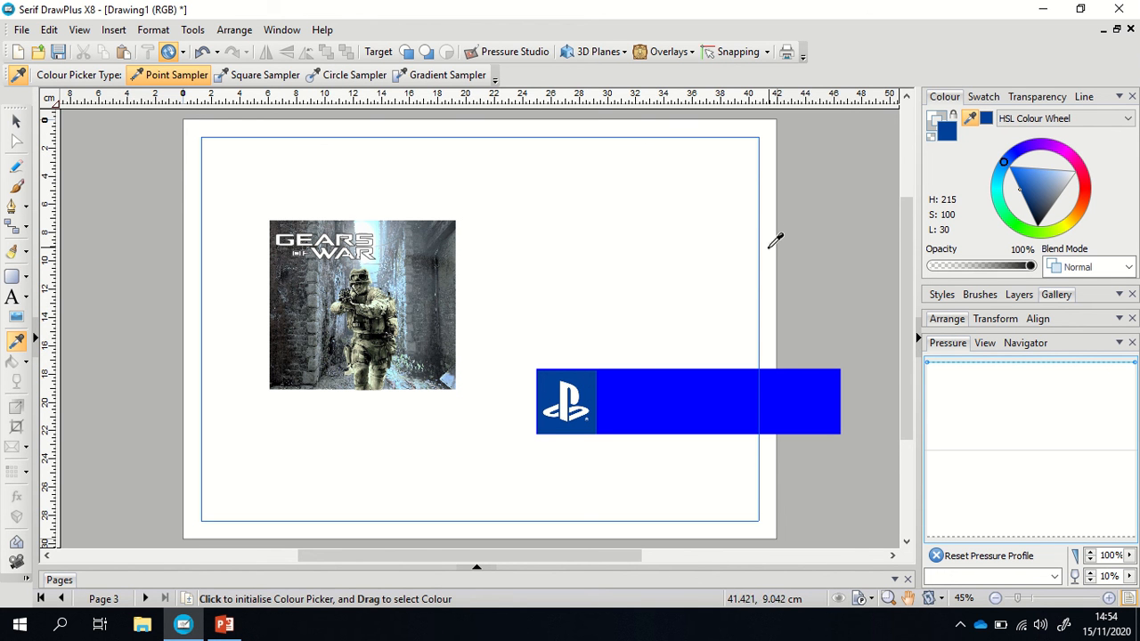
click(16, 120)
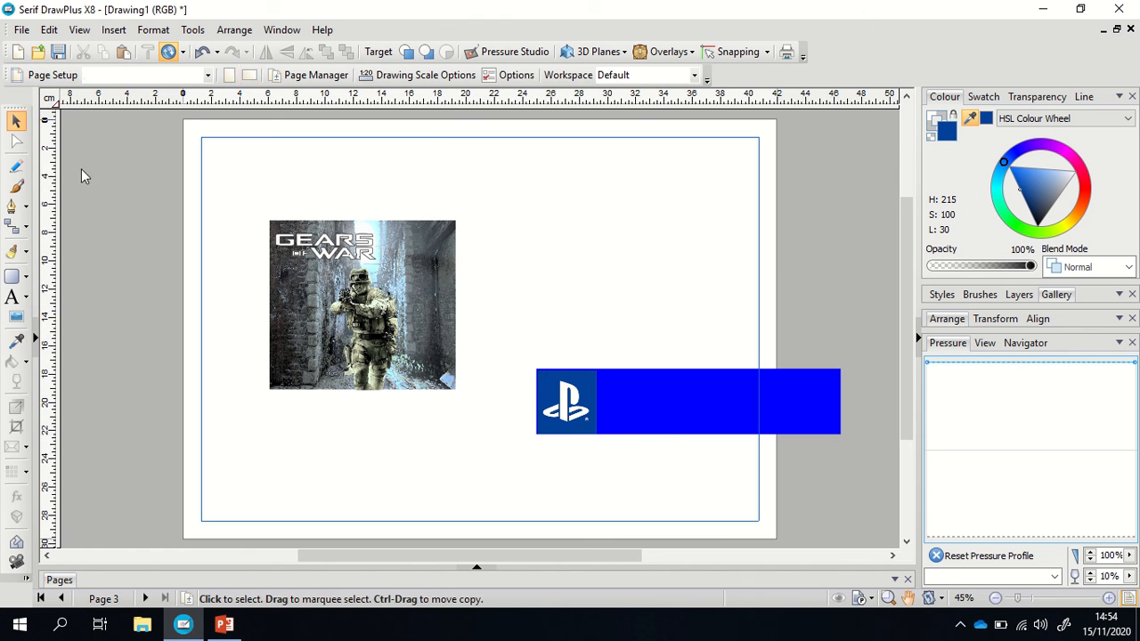
click(722, 427)
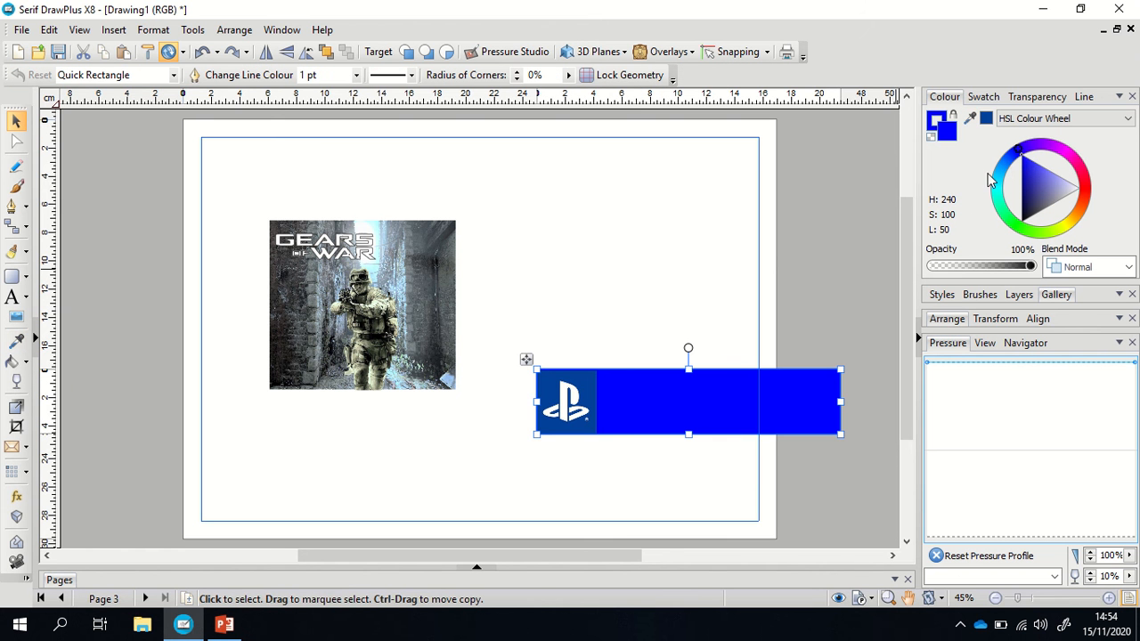
click(985, 117)
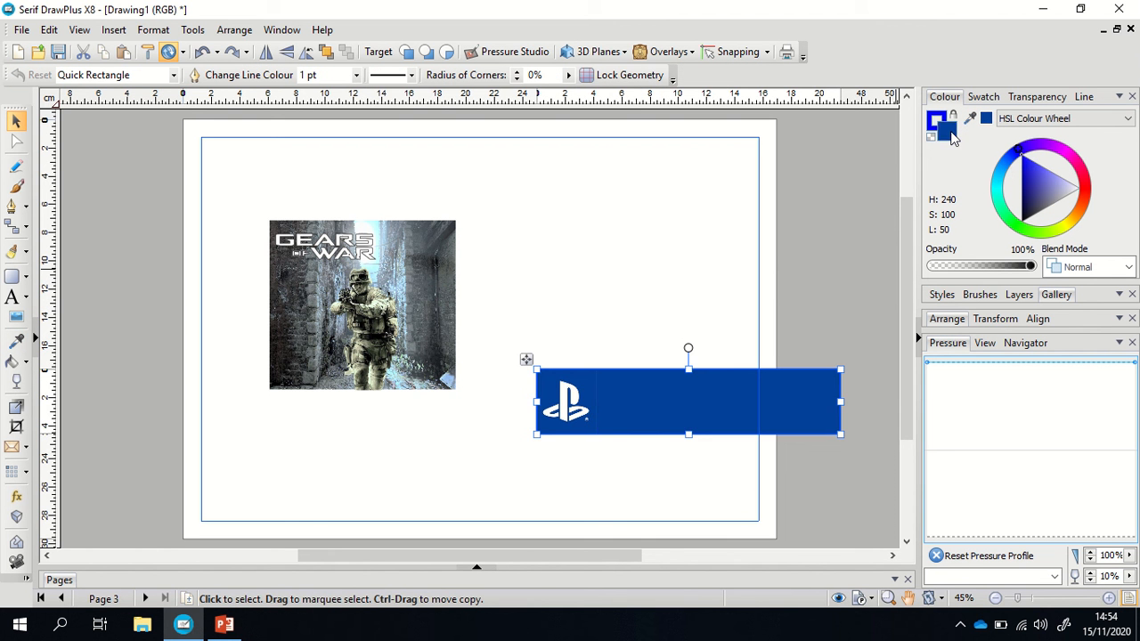
click(782, 247)
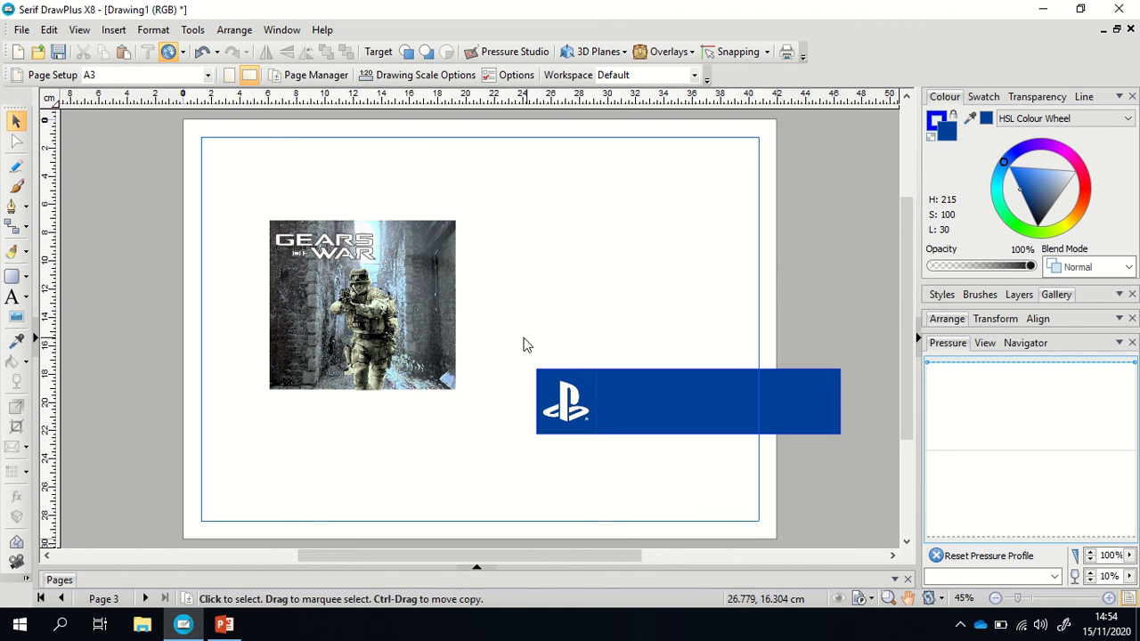
- Group the PlayStation logo with the blue rectangle and shrink the banner to about 16.5 cm wide beside the cover
drag(509, 335, 873, 461)
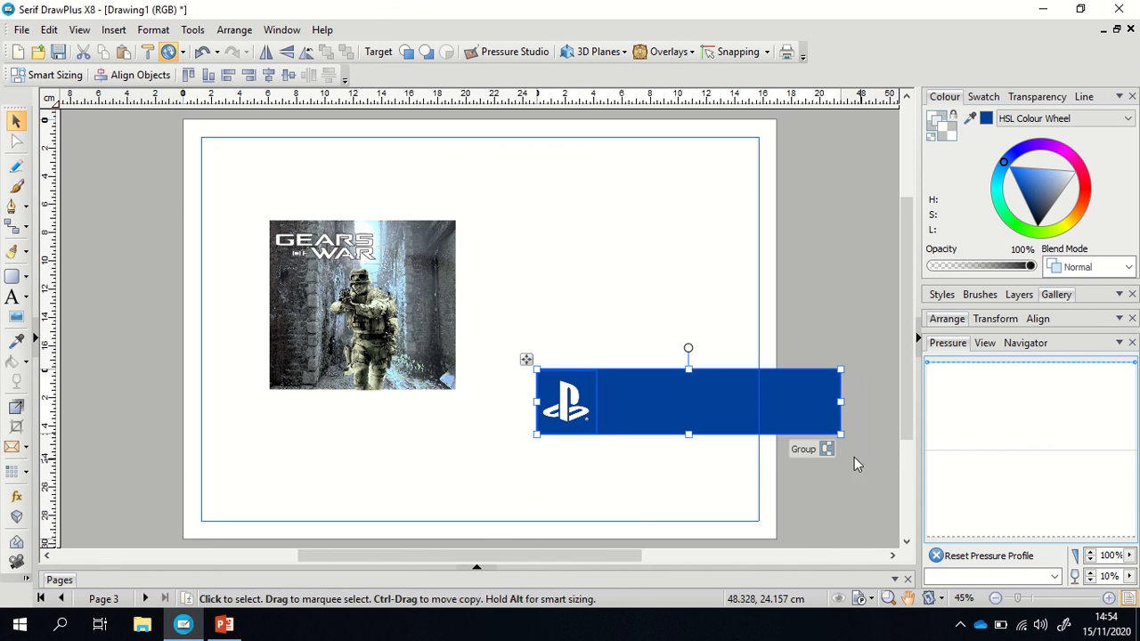
click(828, 450)
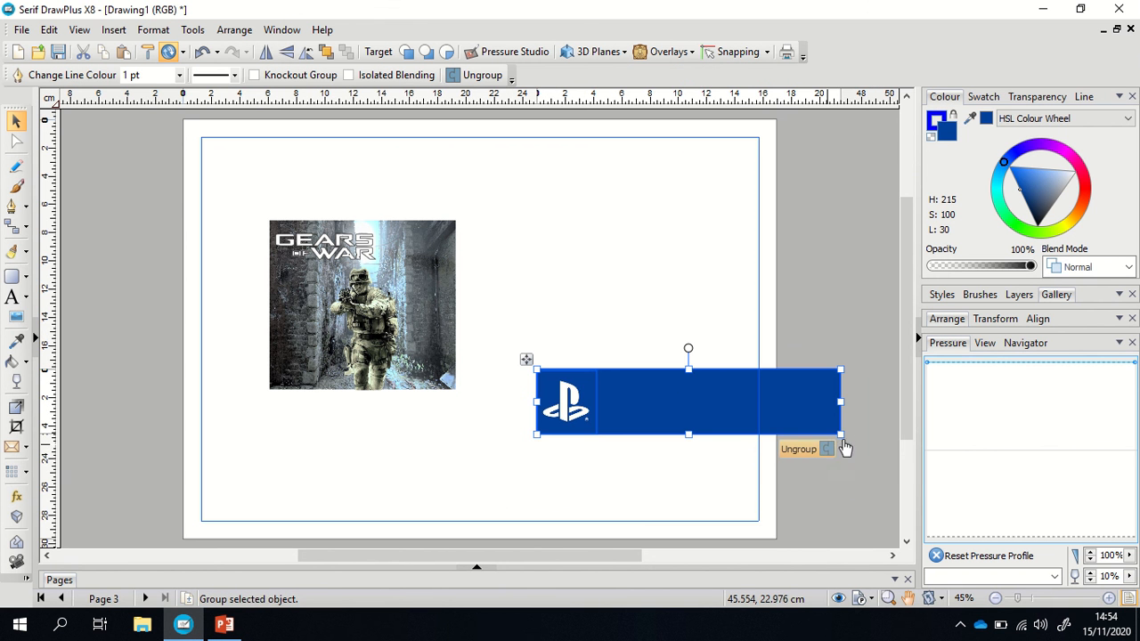
drag(843, 436, 693, 317)
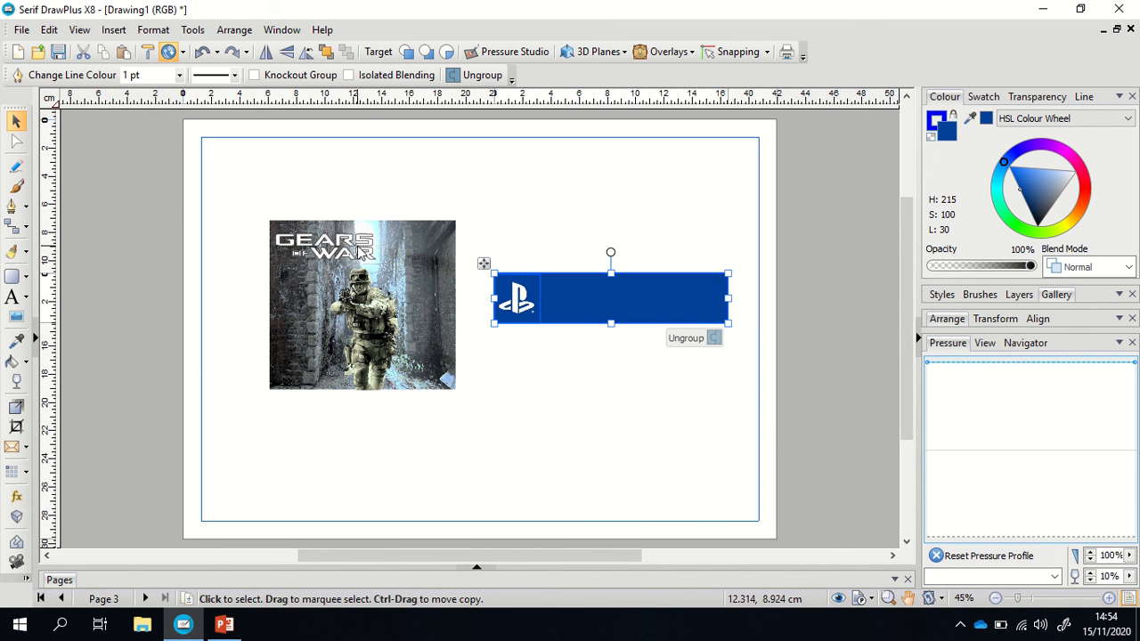
- Move the Gears of War logo off the page and fit the banner across the alley image's upper edge, about 13.2 by 2.8 cm, in front
drag(381, 261, 446, 560)
drag(656, 295, 428, 236)
drag(503, 245, 456, 242)
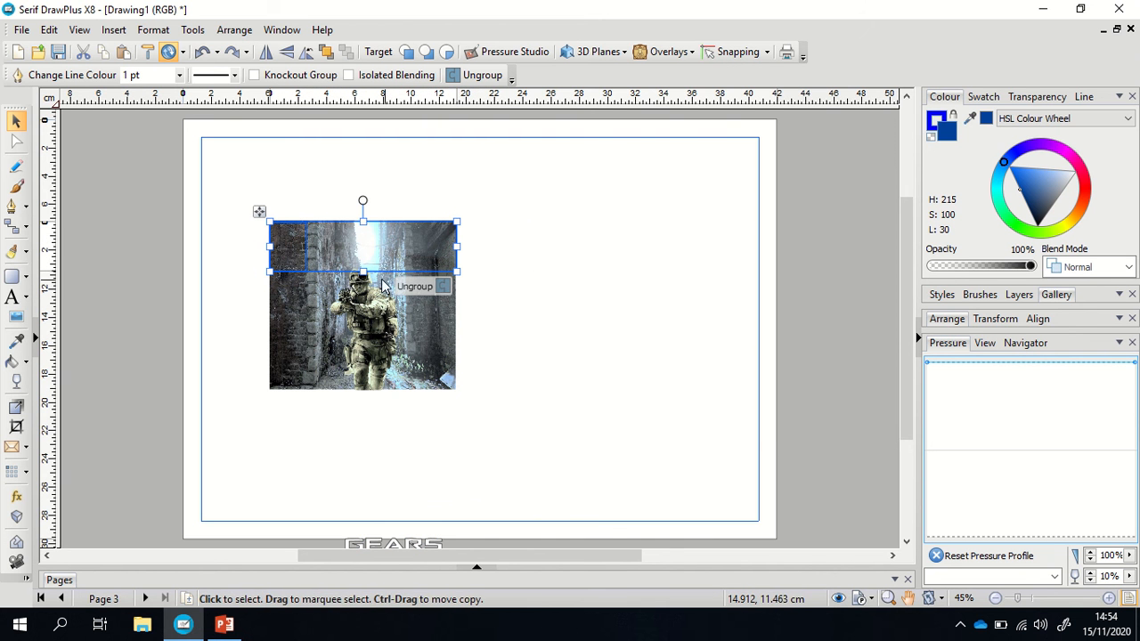
drag(362, 269, 362, 261)
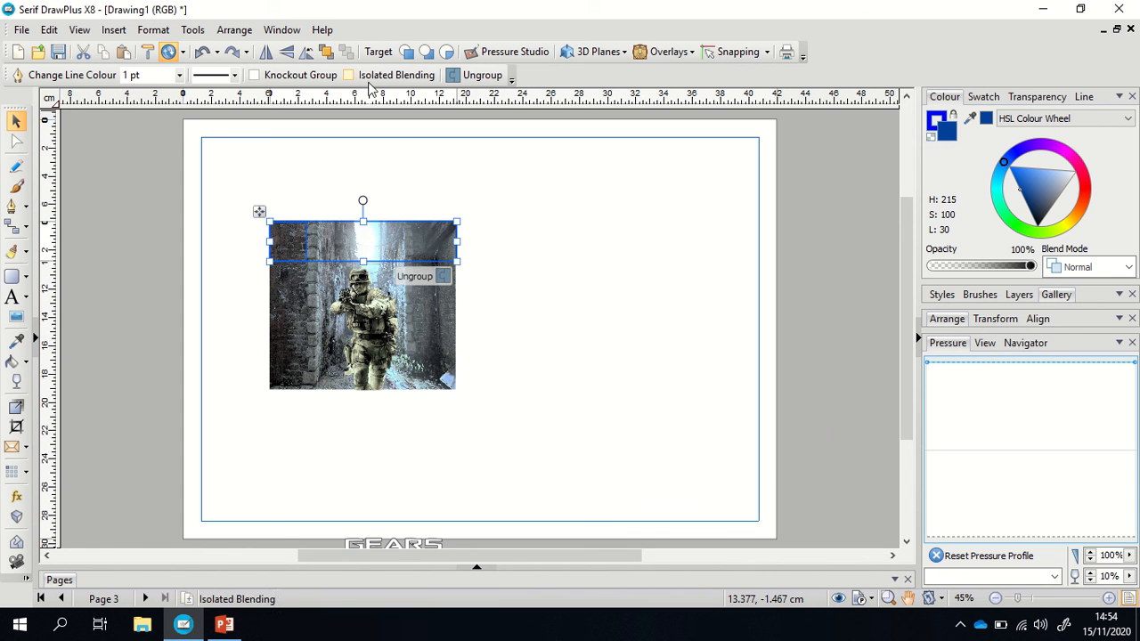
click(326, 51)
click(651, 289)
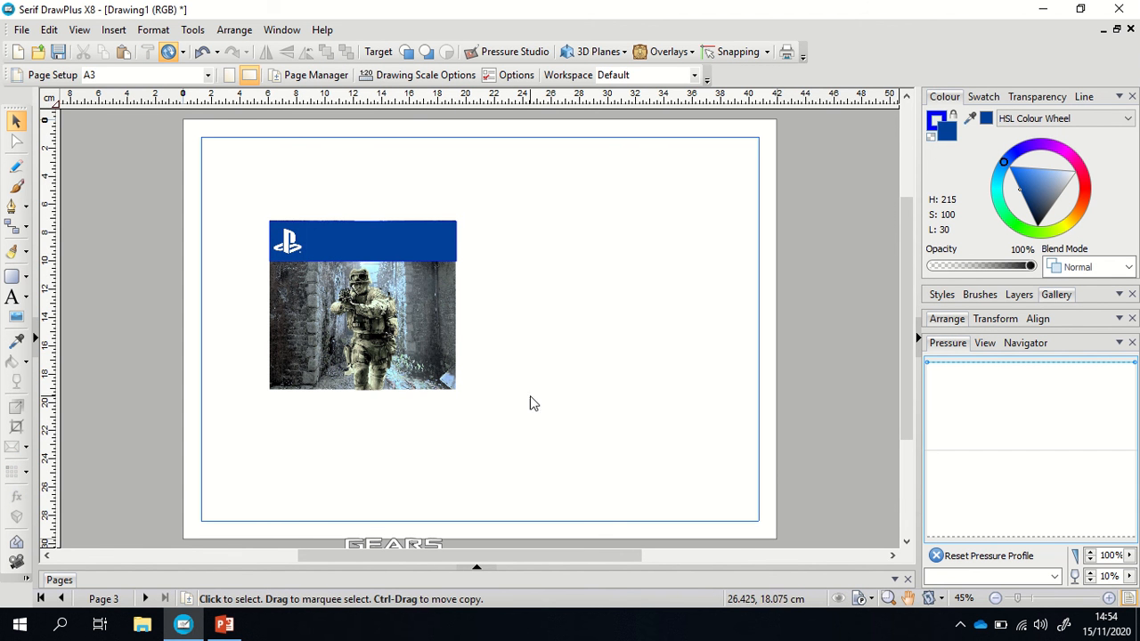
- Reduce the banner's height to about 2 cm and move the Gears of War logo back onto the alley just beneath it
click(388, 255)
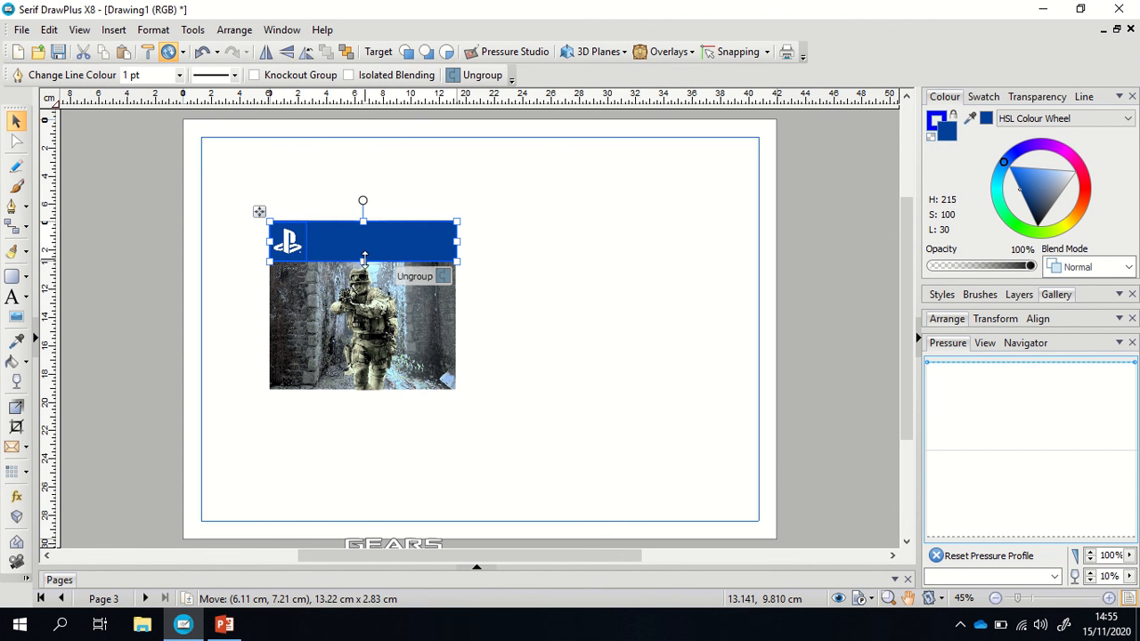
drag(364, 260, 363, 248)
drag(556, 312, 468, 497)
drag(431, 545, 348, 268)
- Shrink the soldier to about 7 cm tall so the figure stands clear below the Gears of War logo
click(378, 359)
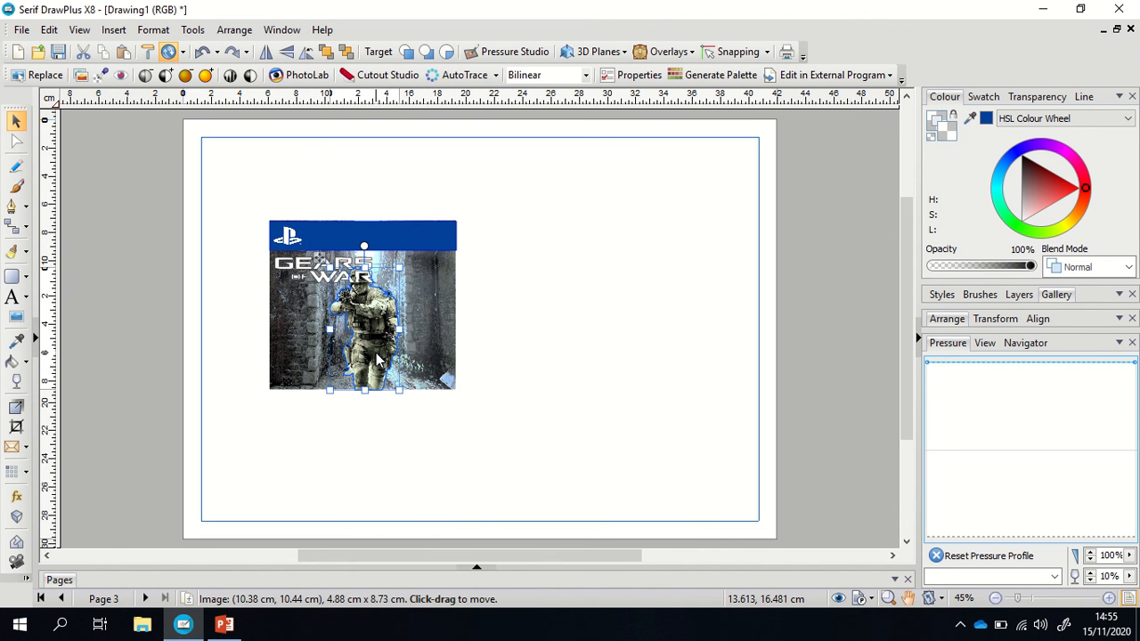
drag(398, 267, 393, 289)
click(560, 298)
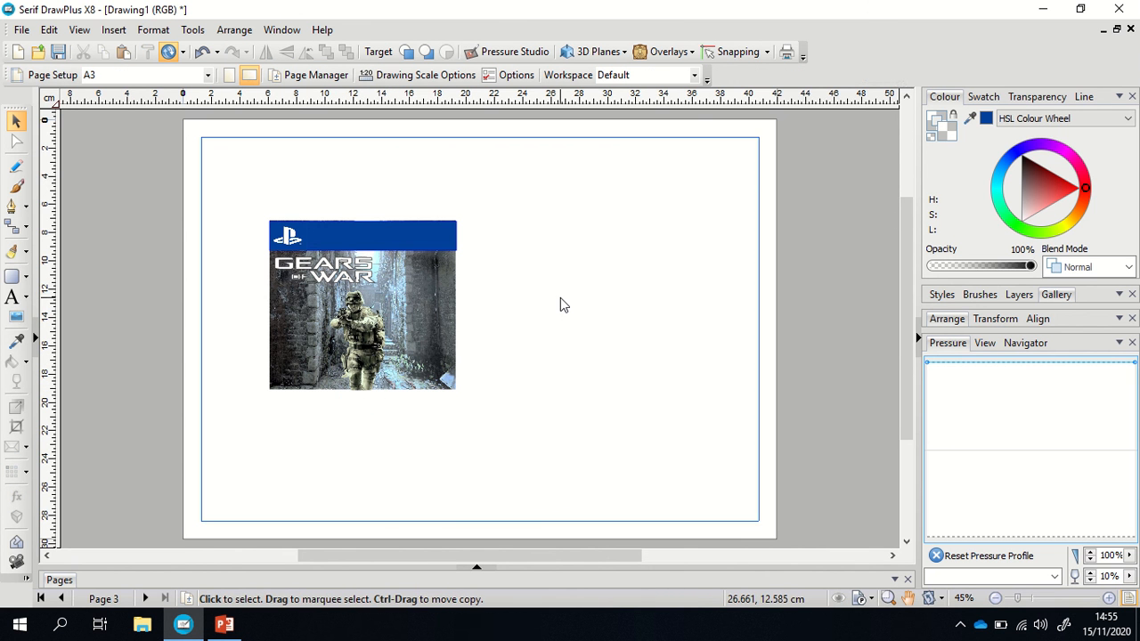
click(1109, 598)
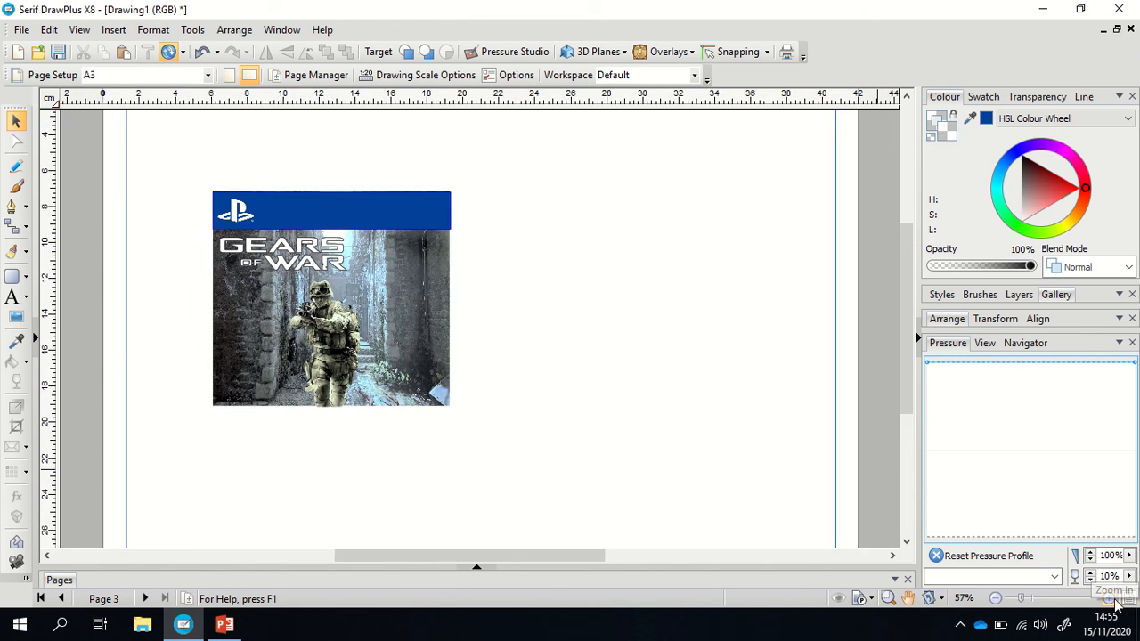
click(1109, 599)
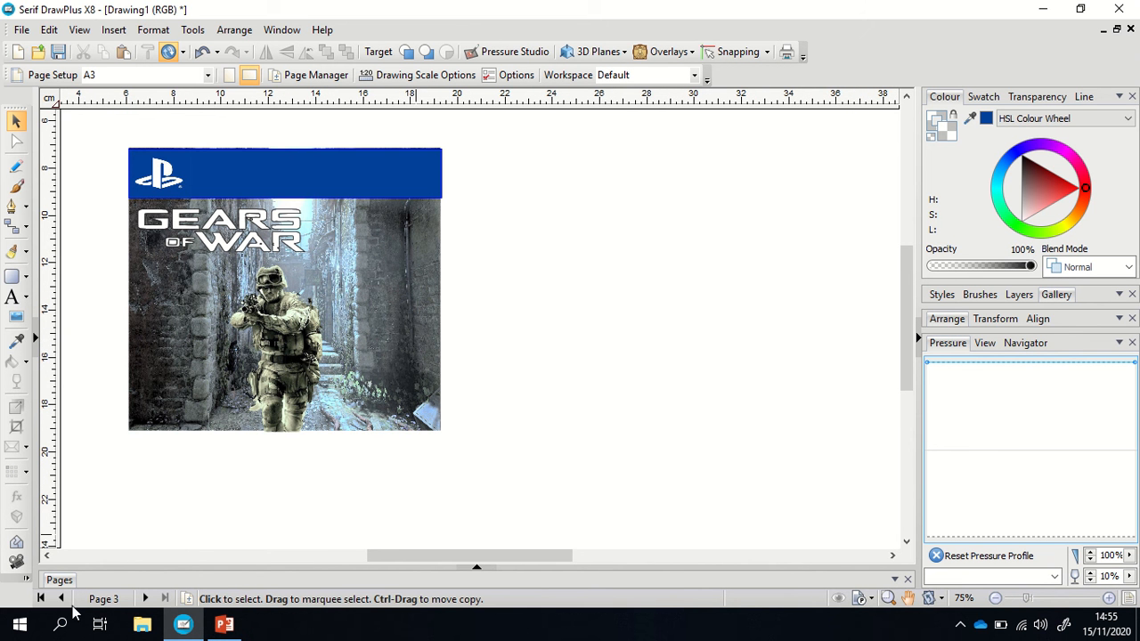
- Copy the PEGI 18 rating badge from page 1 to page 3 and shrink it into the right end of the blue banner
click(60, 599)
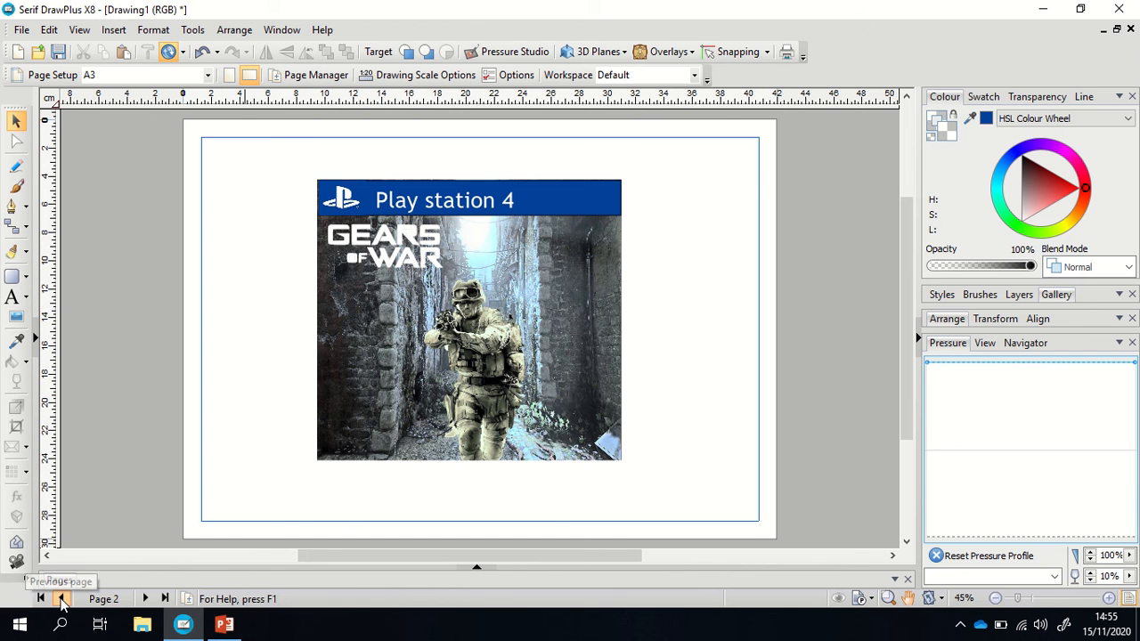
click(61, 602)
click(683, 258)
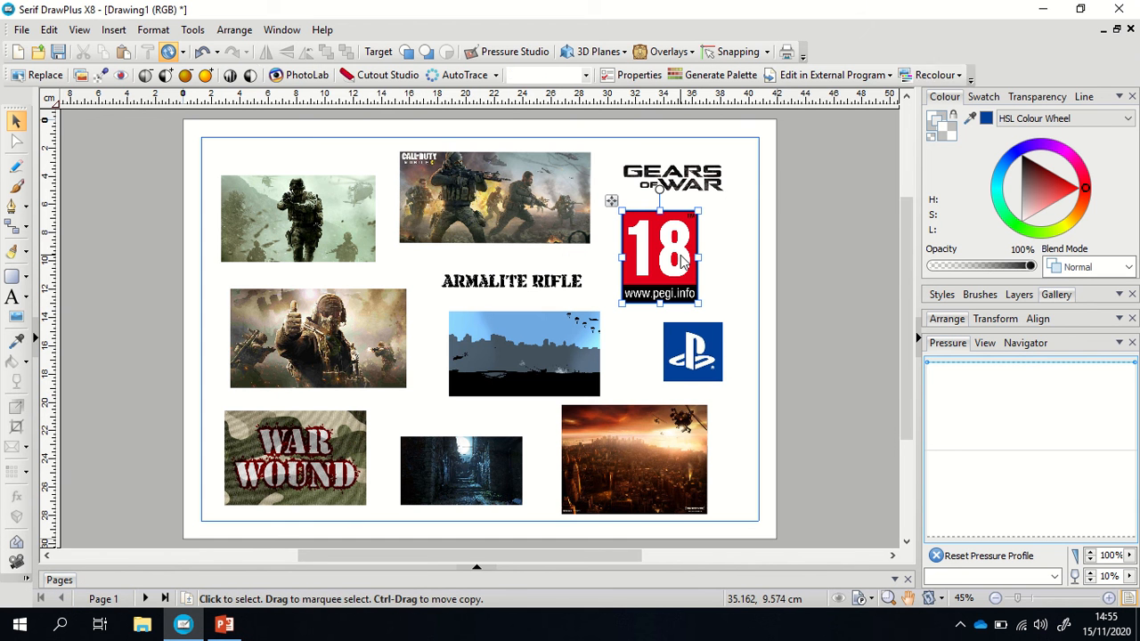
right_click(683, 258)
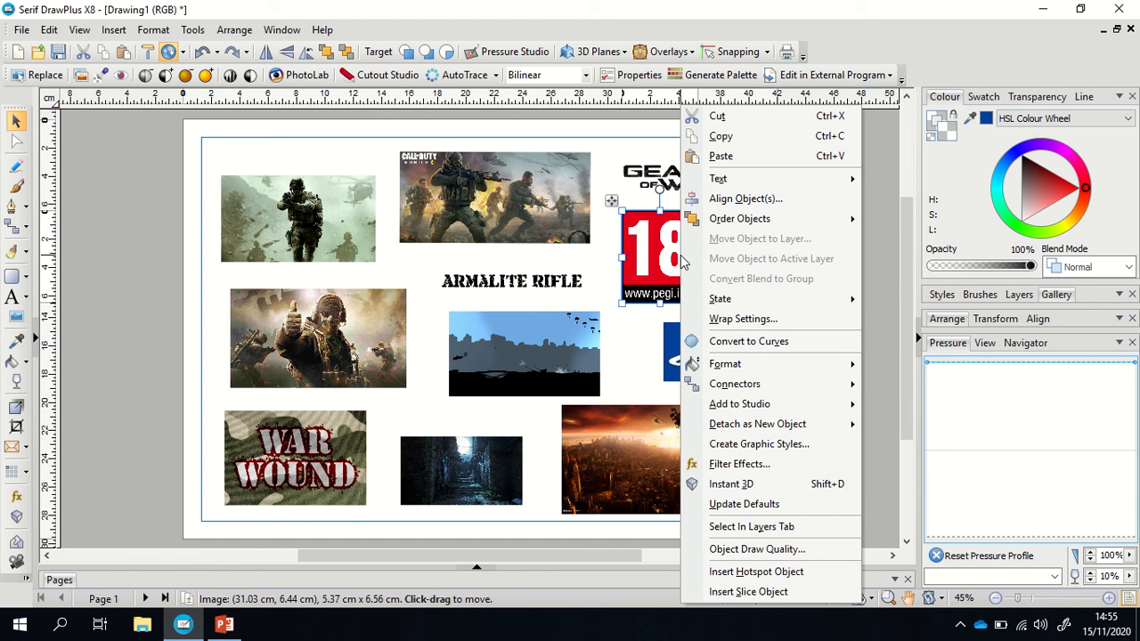
click(747, 135)
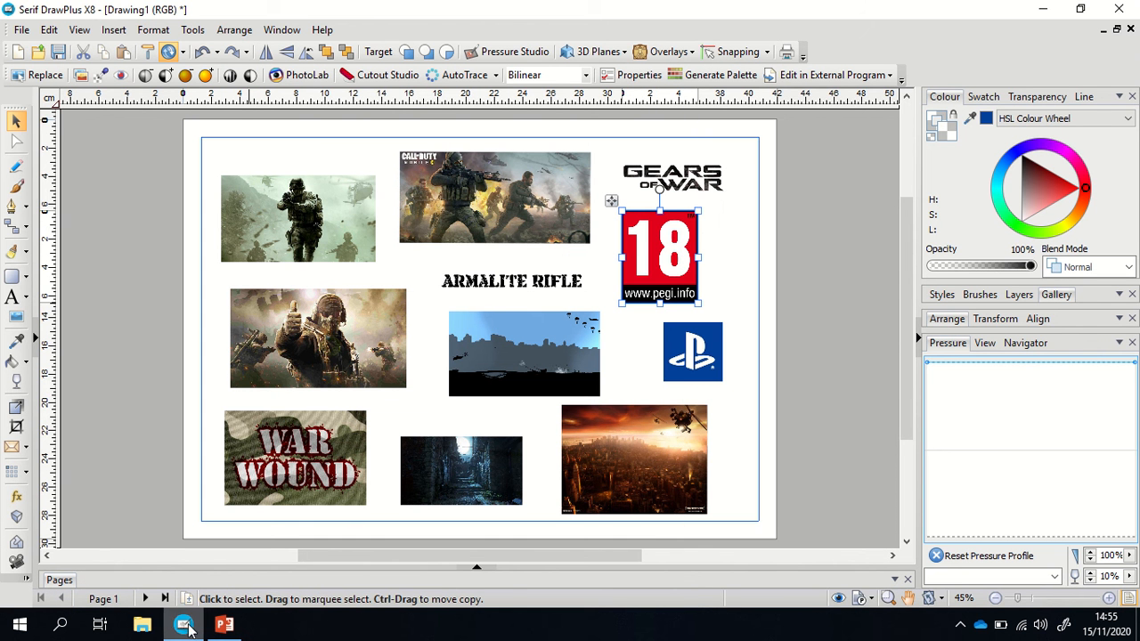
click(145, 599)
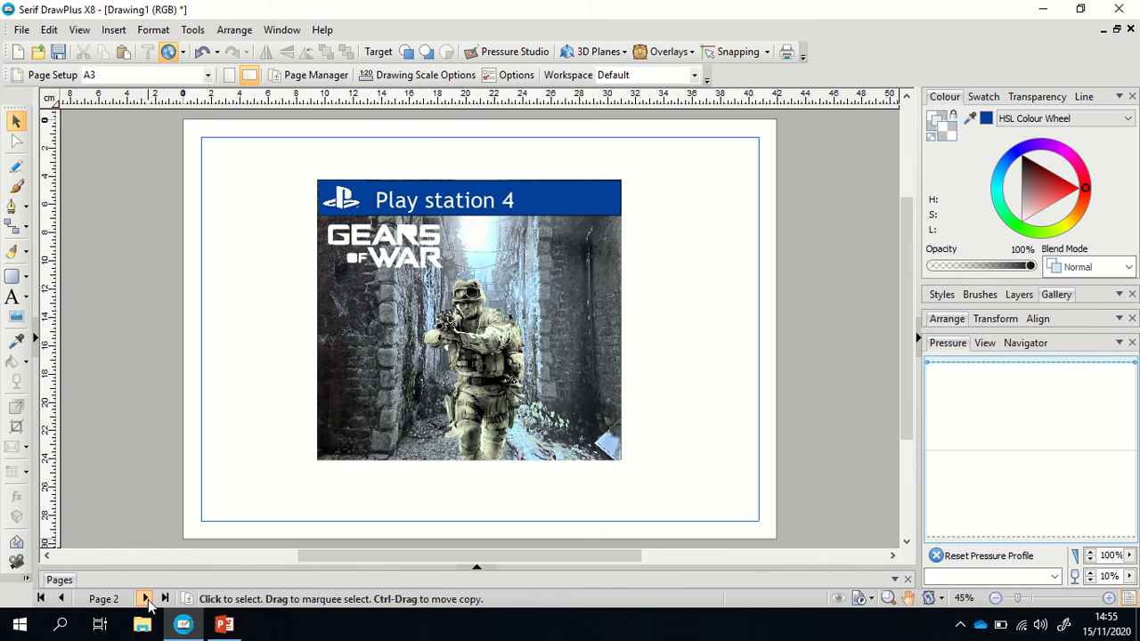
click(145, 599)
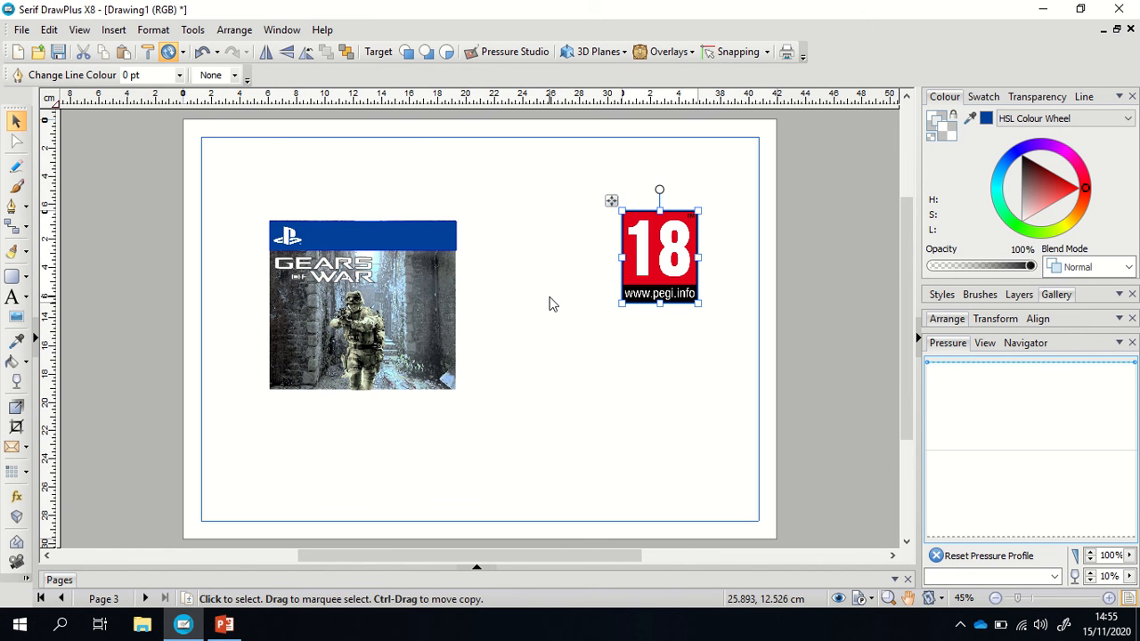
drag(698, 305, 443, 247)
click(507, 272)
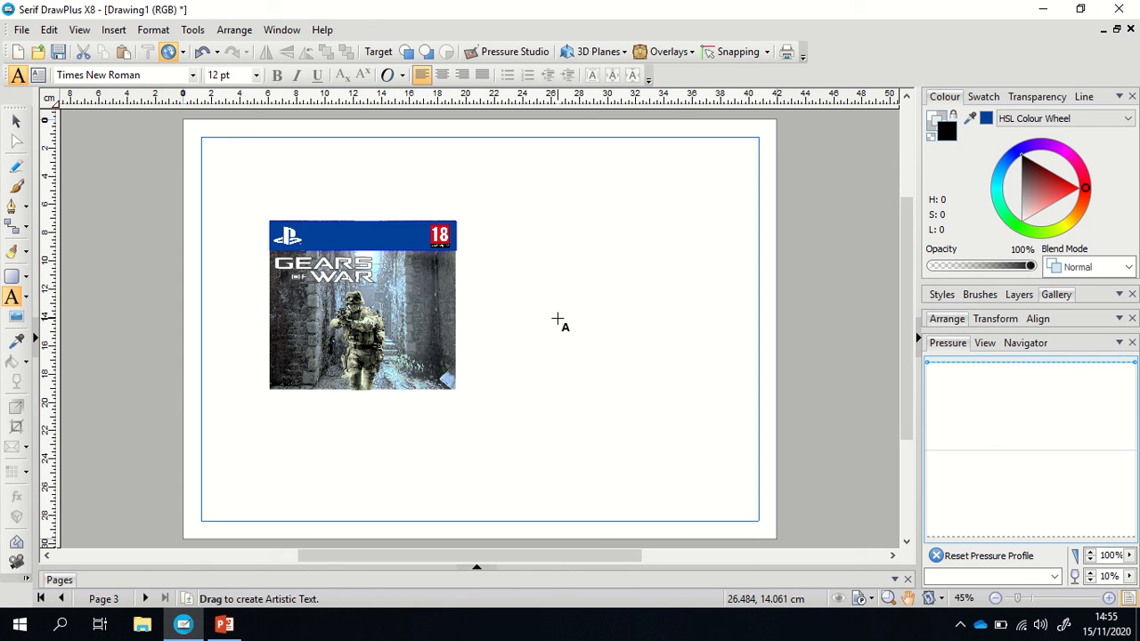
- Add the artistic text "Play station 4" in Times New Roman and scale it into the banner between the logo and the 18 badge
drag(557, 318, 579, 382)
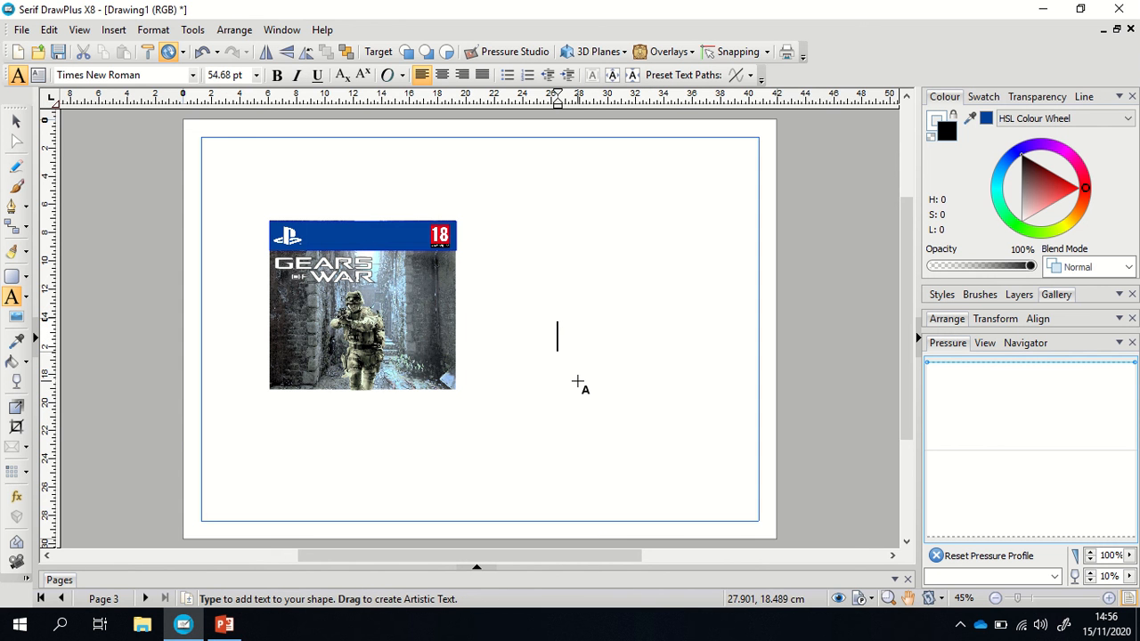
text(Pla)
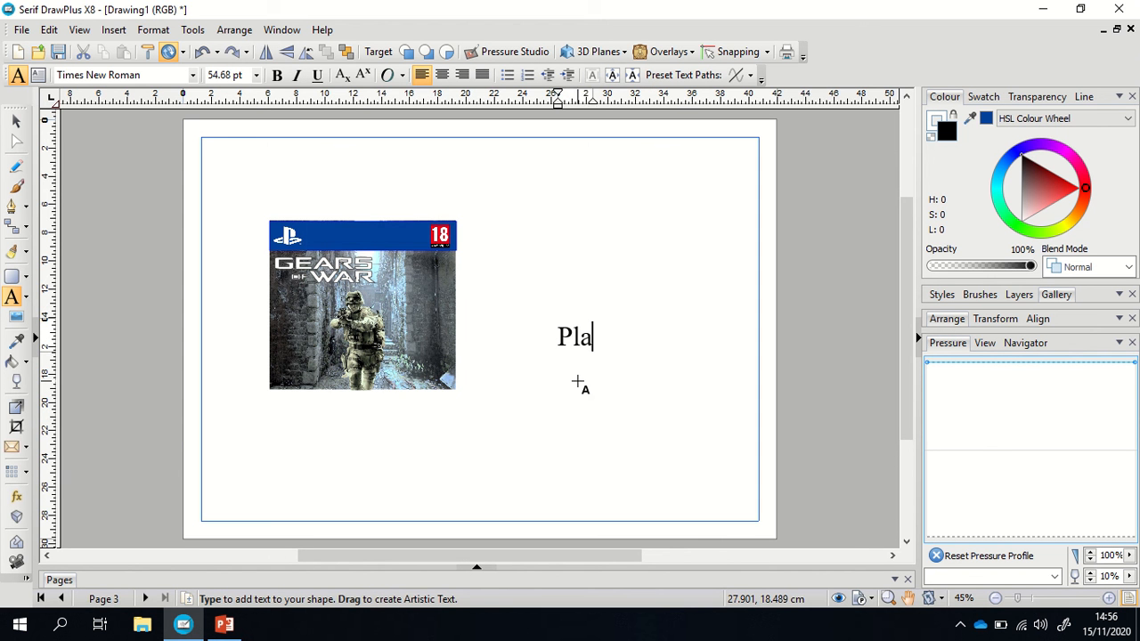
text(y station 4)
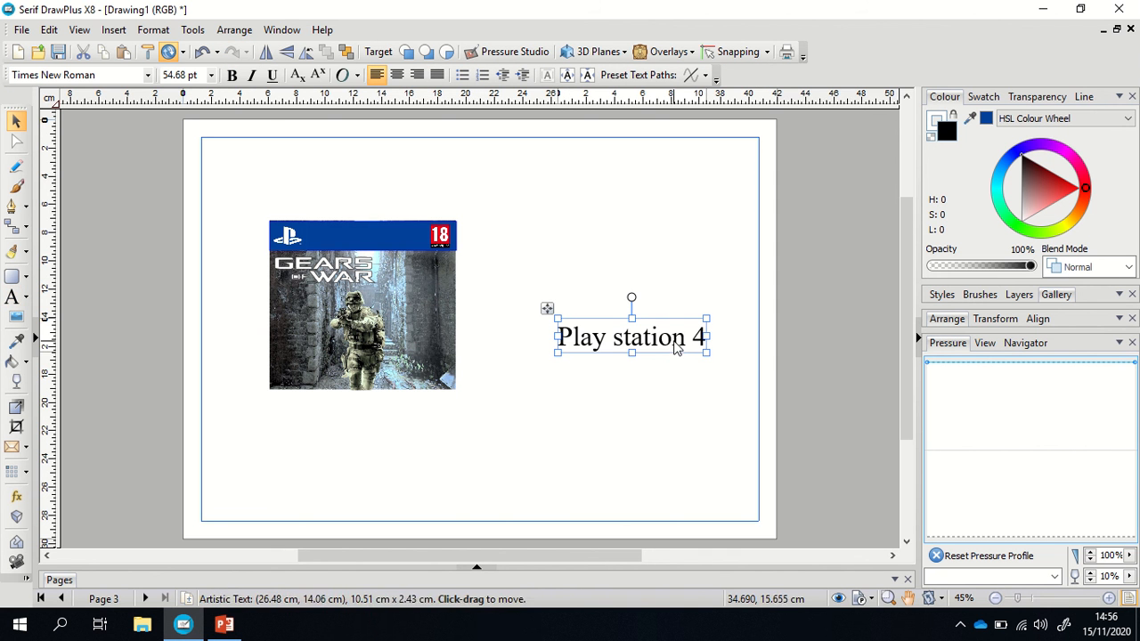
drag(706, 352, 398, 255)
click(548, 282)
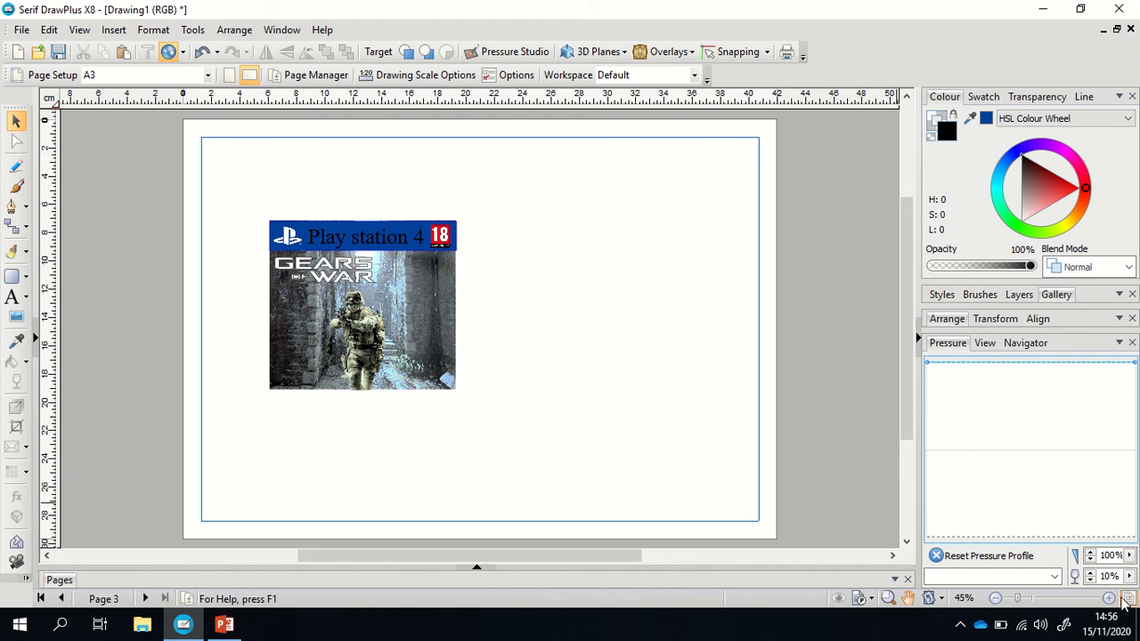
- Group all the cover's objects and move the finished cover further right on the page
click(1109, 599)
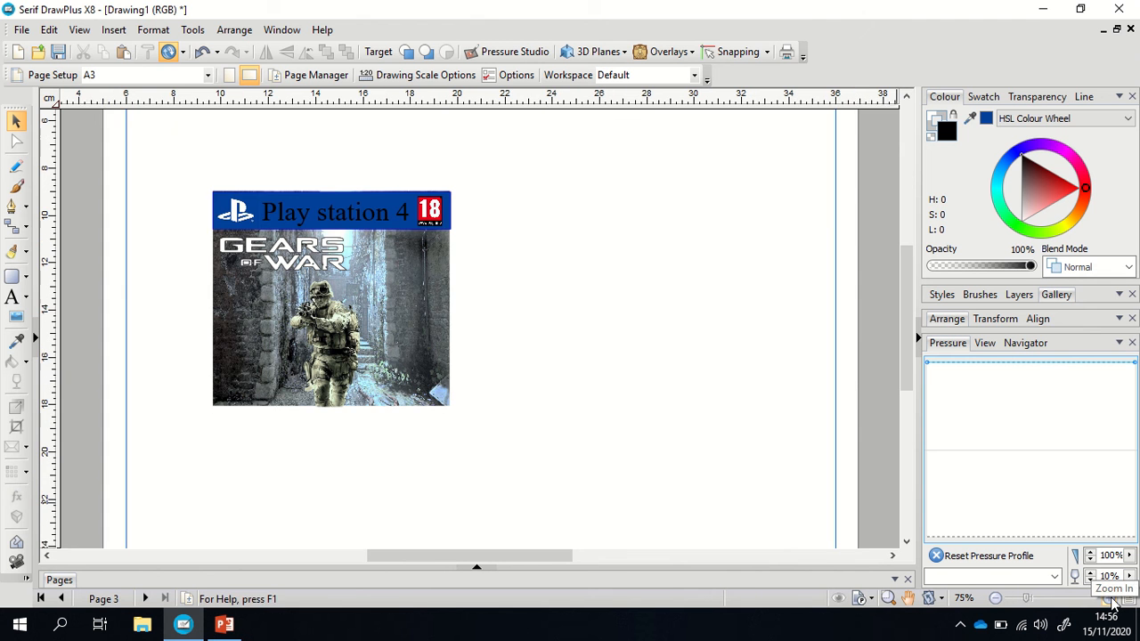
click(1110, 599)
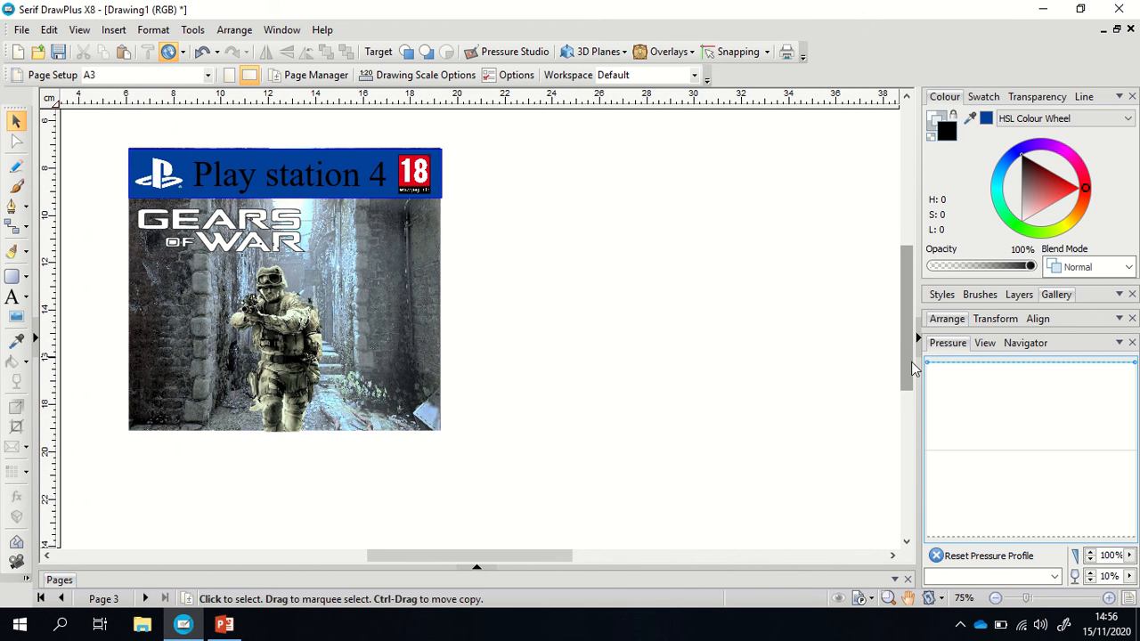
scroll(909, 350, up, 1)
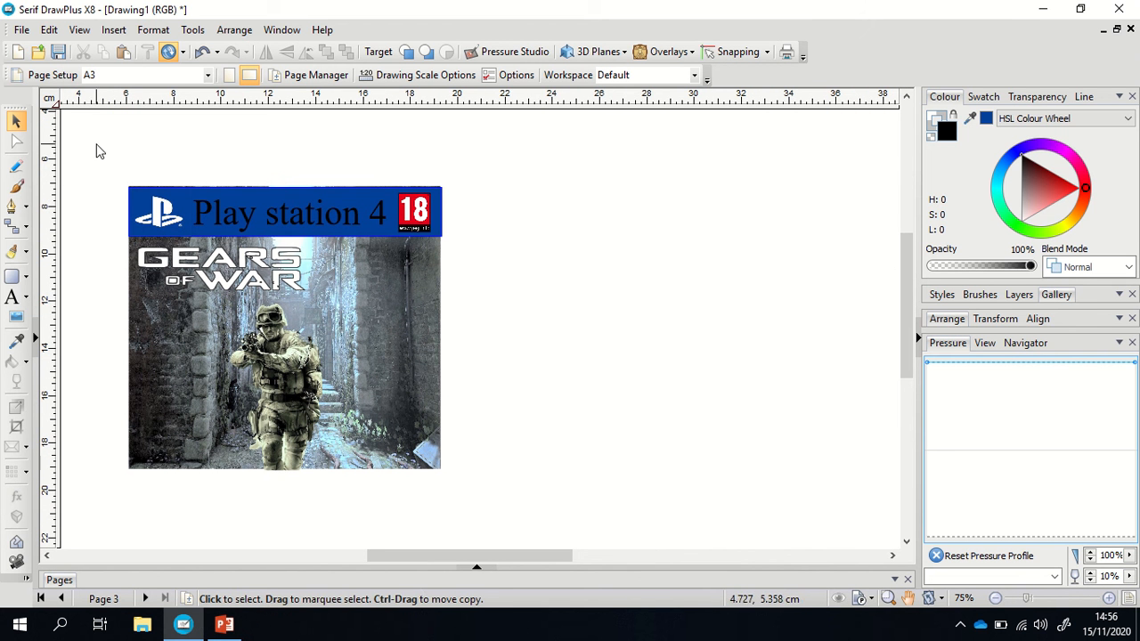
drag(96, 142, 575, 526)
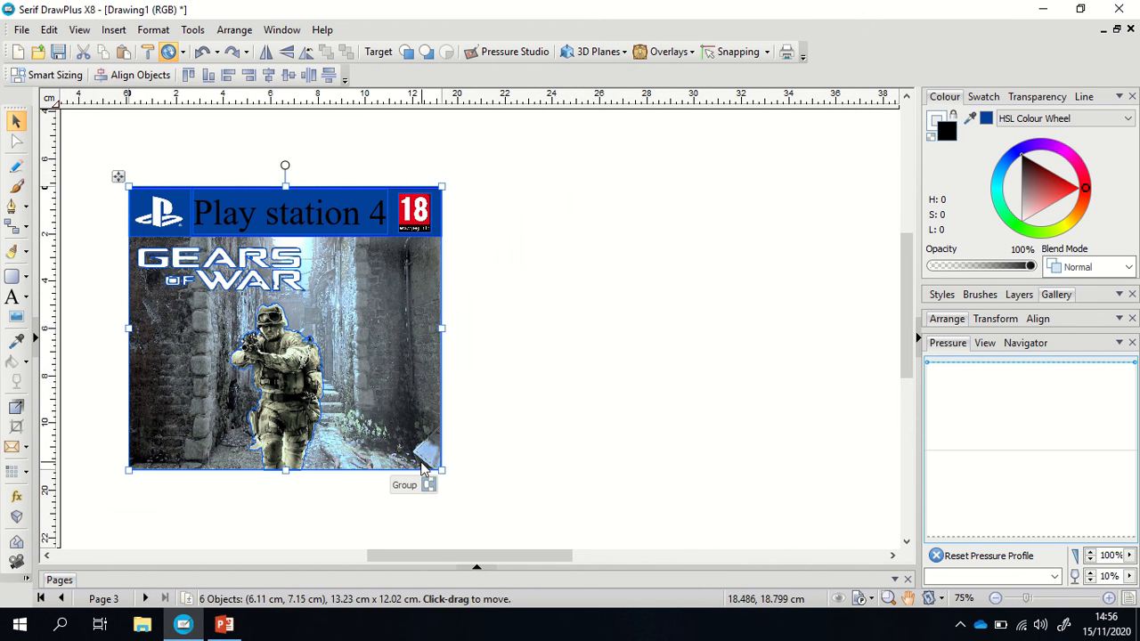
click(428, 487)
drag(405, 414, 591, 431)
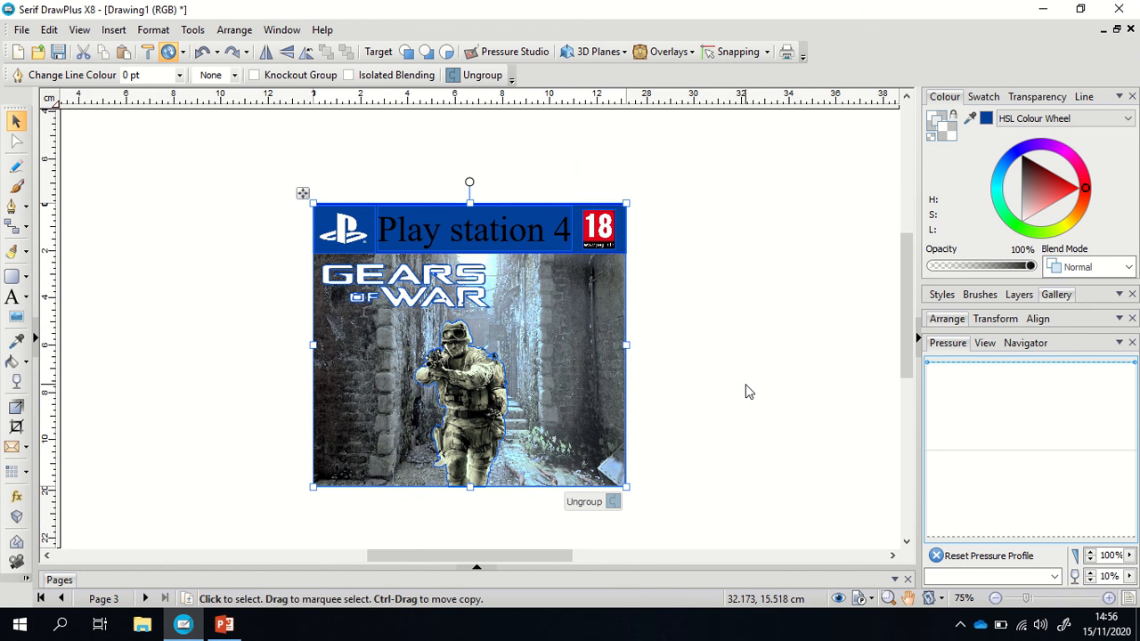
mouse_move(486, 7)
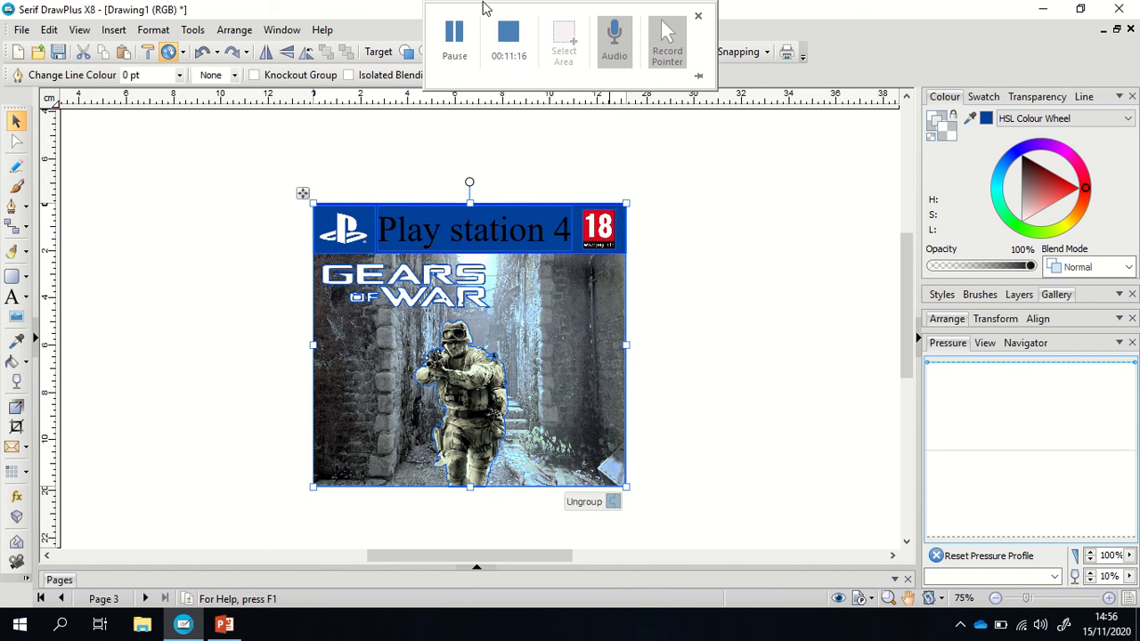